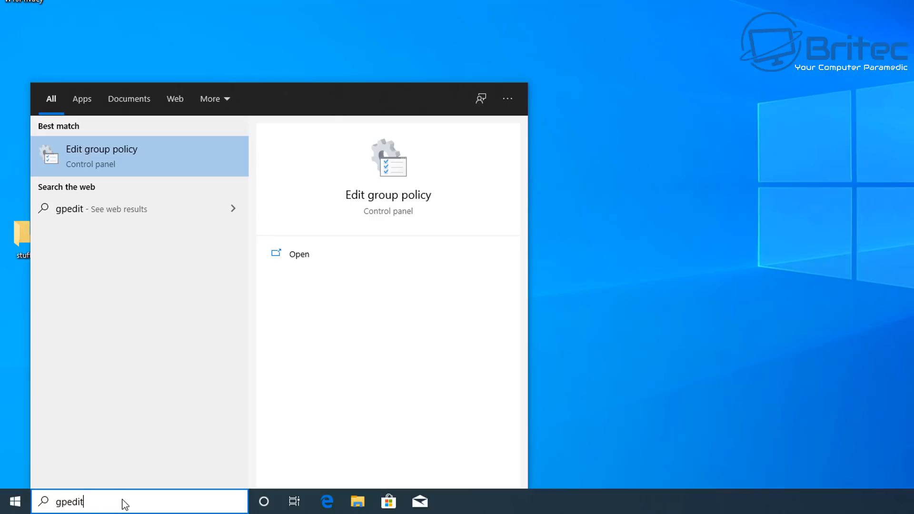
Step: Open the group policy editor and expand Computer Configuration's Administrative Templates to Control Panel > Regional and Language Options
{"action": "left_click", "coordinate": [140, 167]}
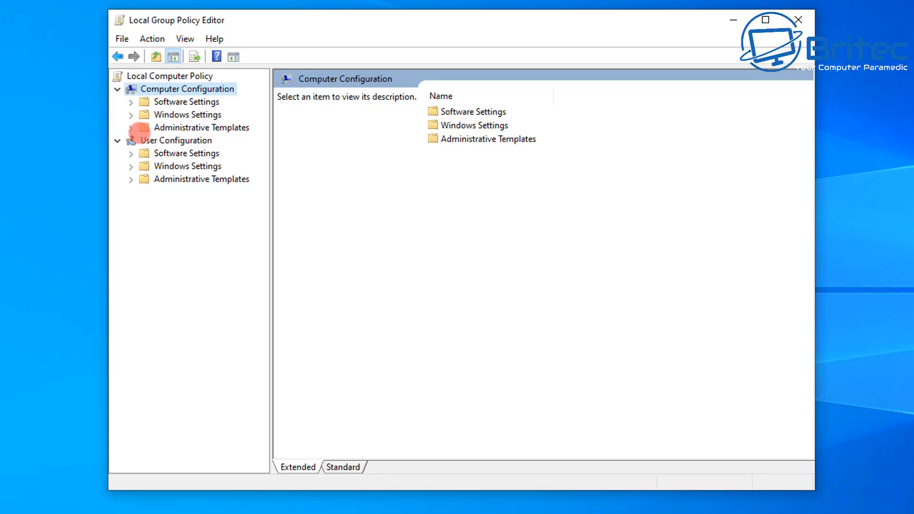
{"action": "left_click", "coordinate": [131, 127]}
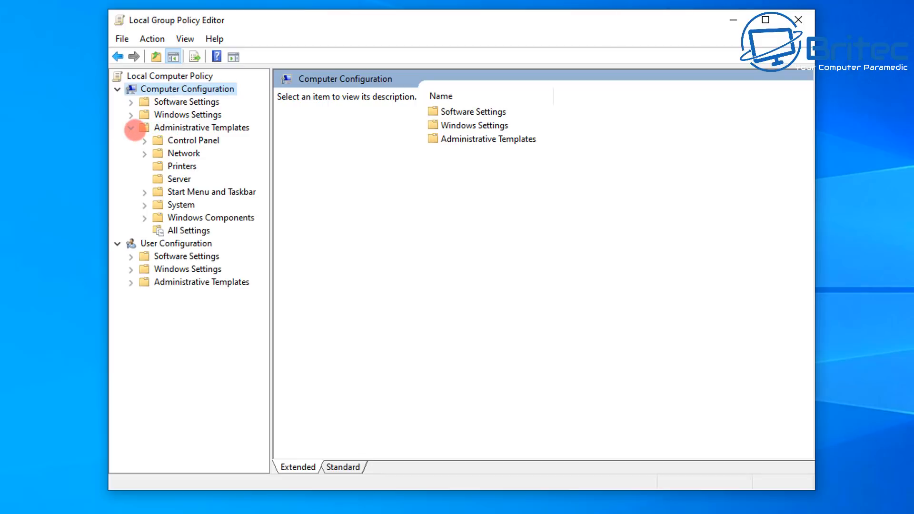
{"action": "left_click", "coordinate": [182, 140]}
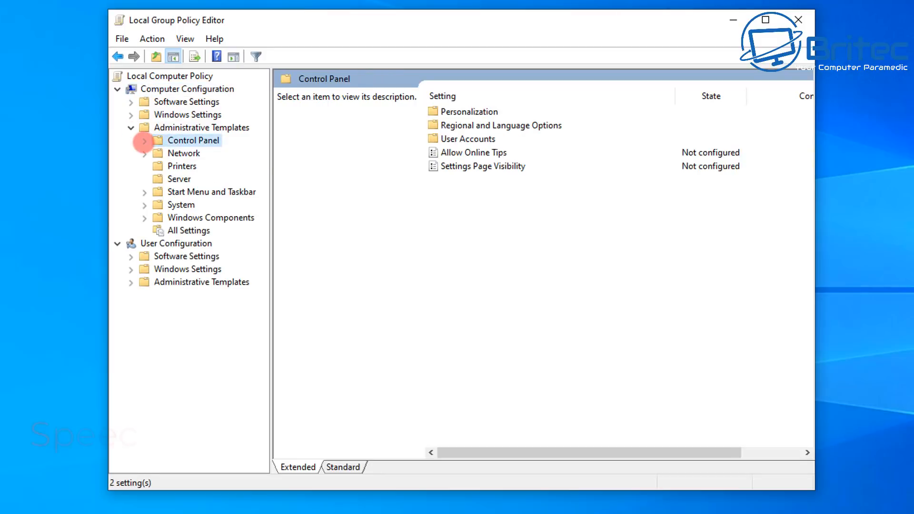
{"action": "left_click", "coordinate": [144, 141]}
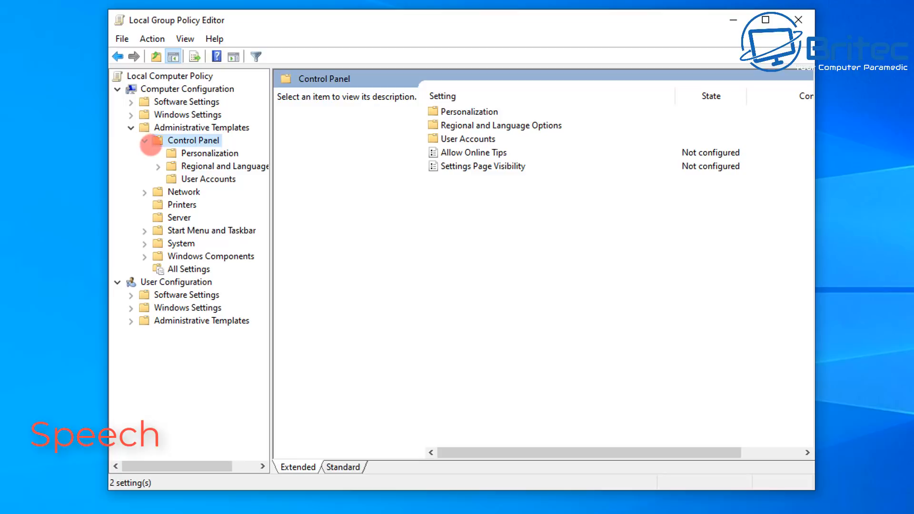
{"action": "left_click", "coordinate": [184, 166]}
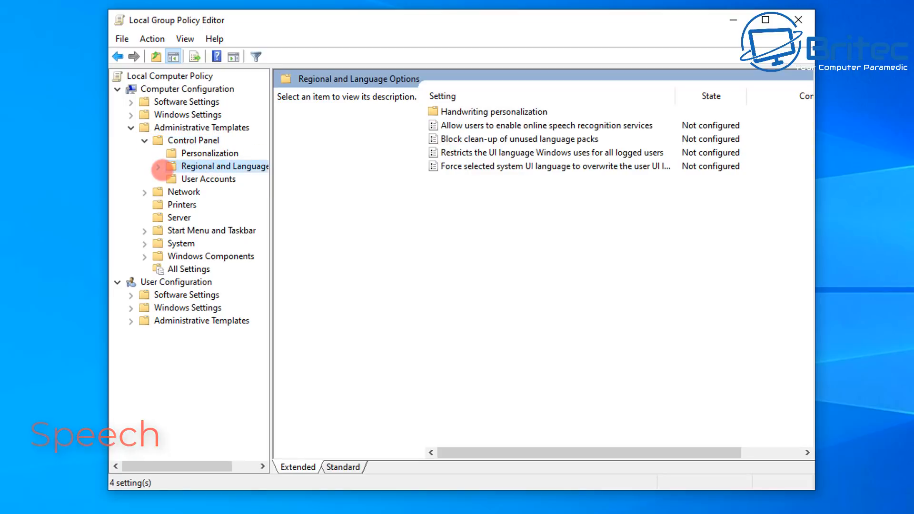
{"action": "left_click", "coordinate": [158, 167]}
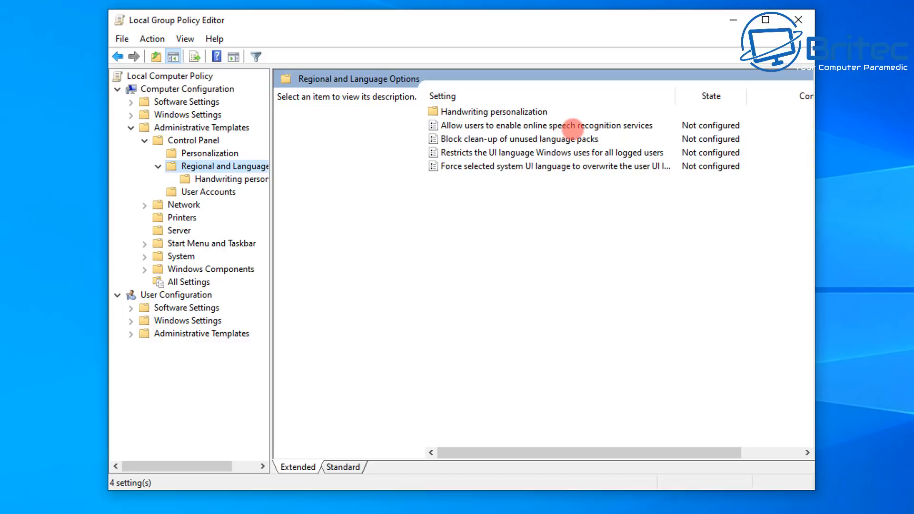
Step: Set the policy "Allow users to enable online speech recognition services" to Disabled and apply it
{"action": "left_click", "coordinate": [573, 126]}
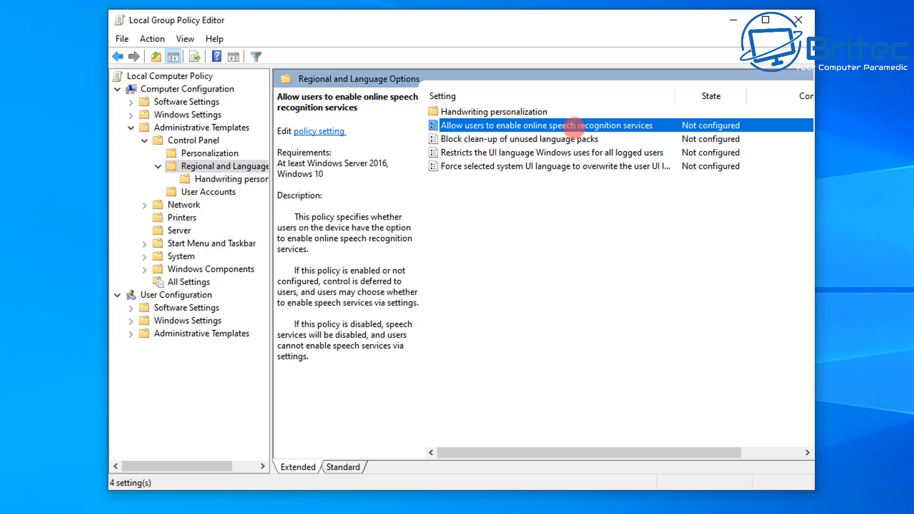
{"action": "double_click", "coordinate": [574, 127]}
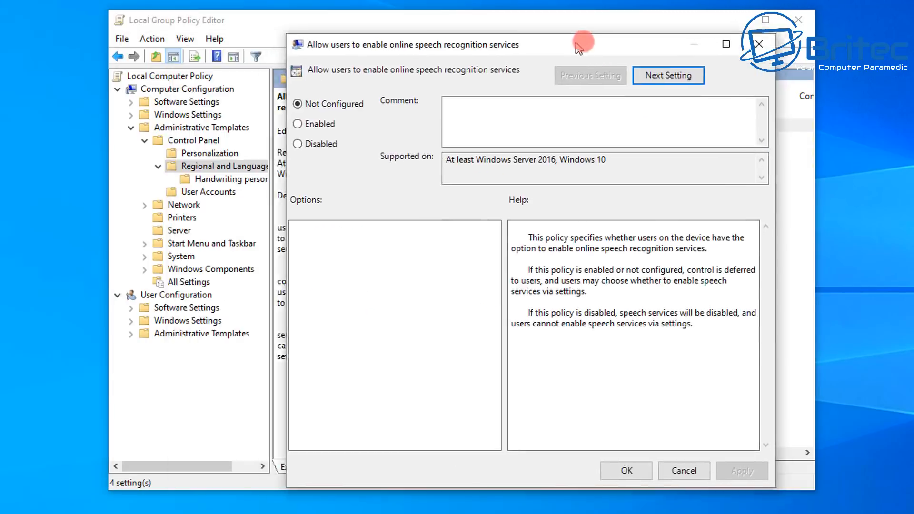
{"action": "left_click_drag", "start_coordinate": [578, 43], "coordinate": [523, 39]}
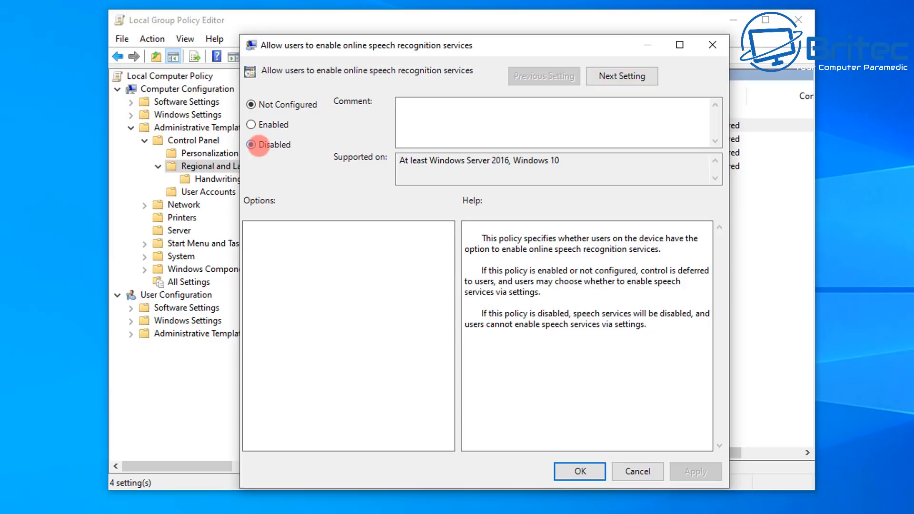
{"action": "left_click", "coordinate": [275, 144]}
{"action": "left_click", "coordinate": [696, 471]}
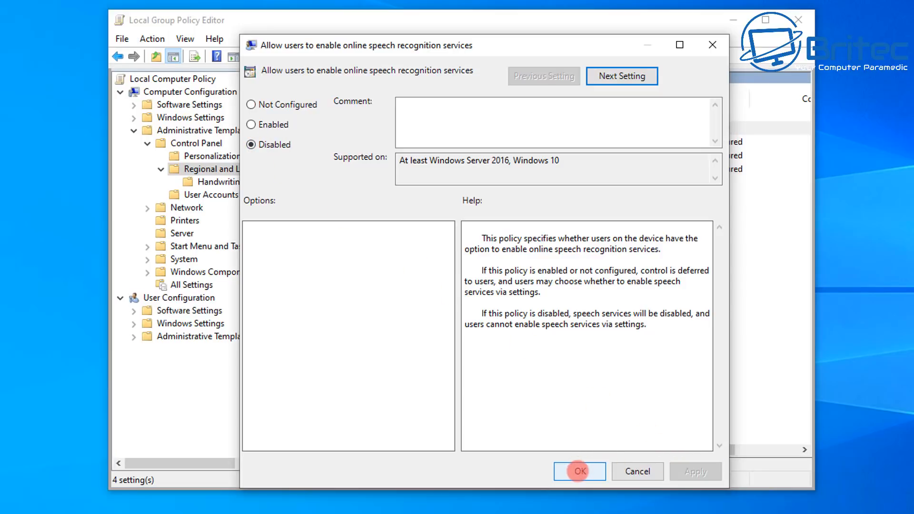
{"action": "left_click", "coordinate": [580, 471]}
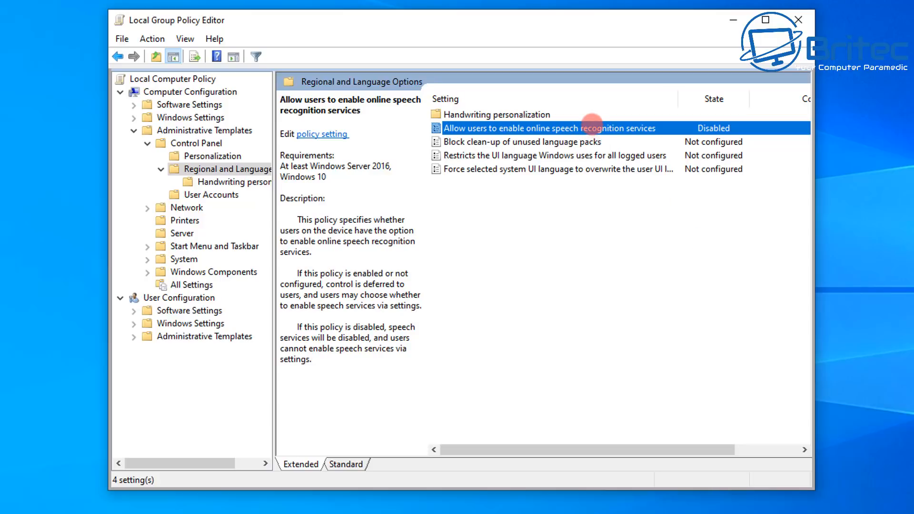
Step: Reopen the online speech recognition policy, try the Enabled state, and apply Disabled again
{"action": "double_click", "coordinate": [592, 127]}
{"action": "left_click_drag", "start_coordinate": [184, 1], "coordinate": [473, 35]}
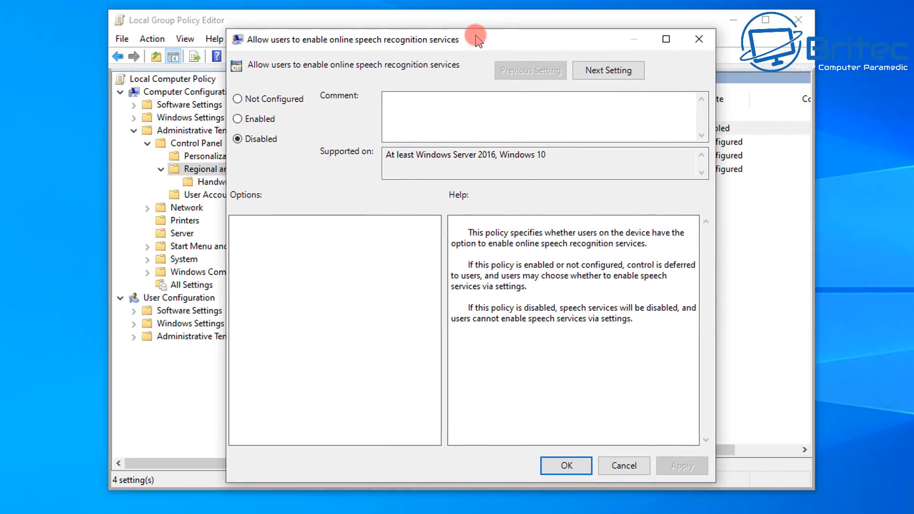
{"action": "left_click", "coordinate": [247, 119]}
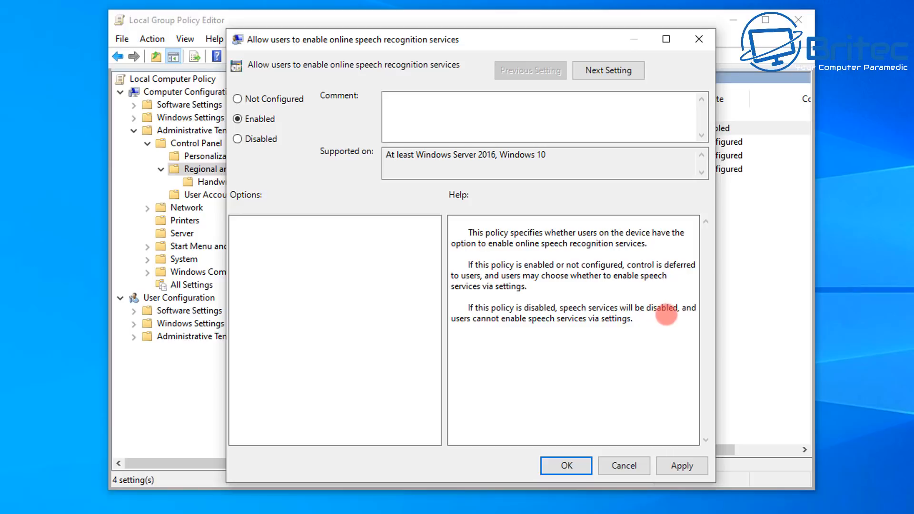
{"action": "left_click", "coordinate": [265, 140]}
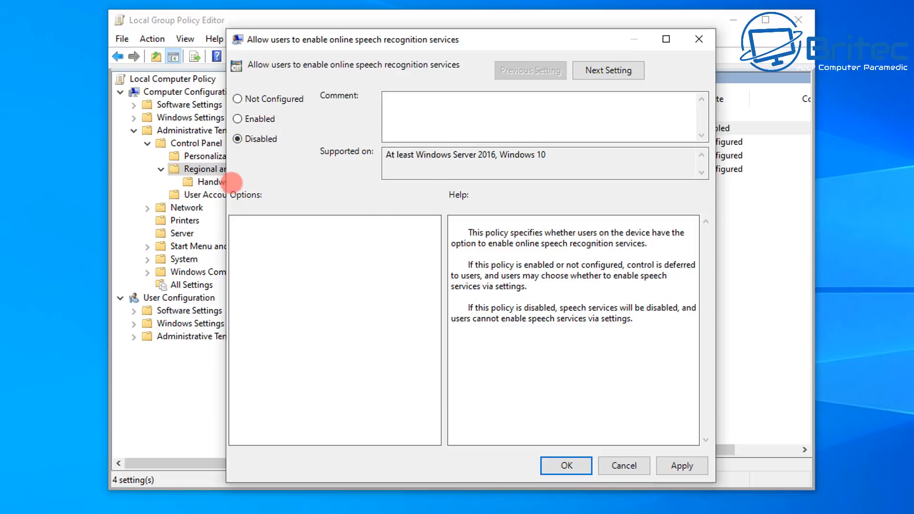
{"action": "left_click", "coordinate": [684, 466]}
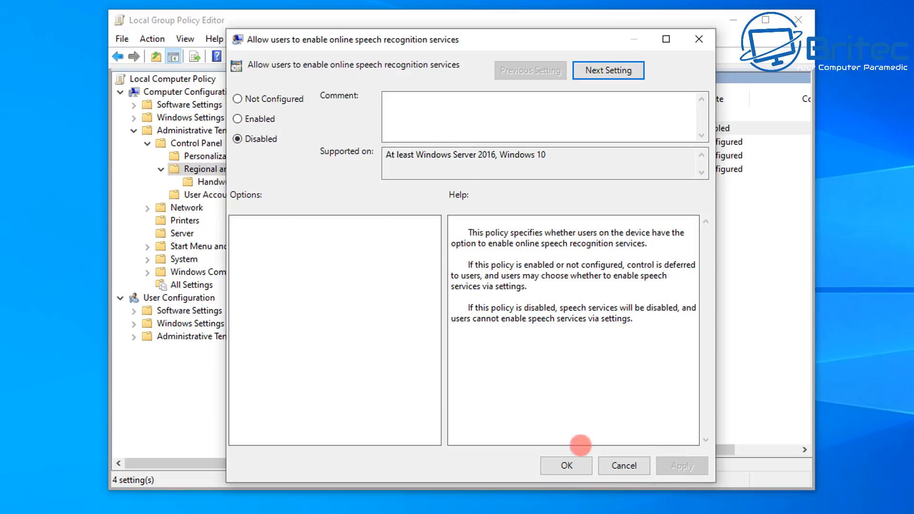
{"action": "left_click", "coordinate": [567, 463]}
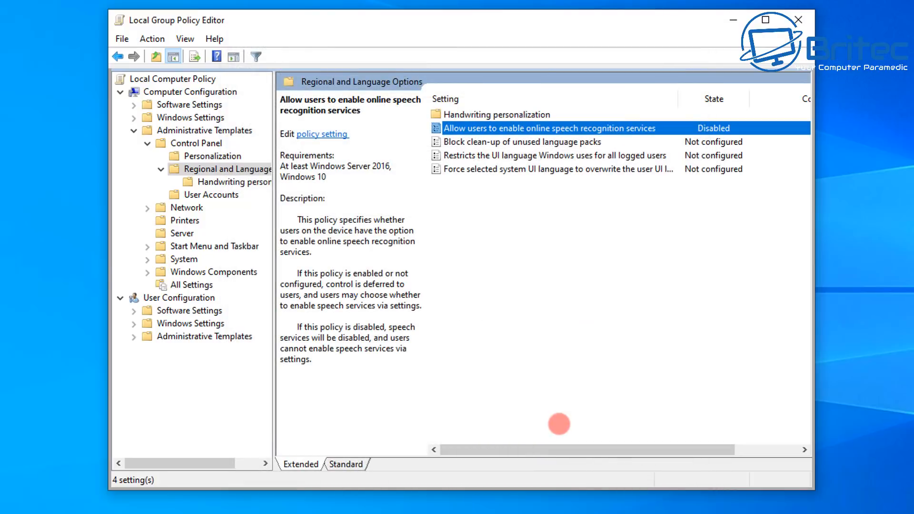
Step: Collapse the Control Panel branch and open Windows Components > App Privacy in Computer Configuration's Administrative Templates
{"action": "left_click", "coordinate": [161, 169]}
{"action": "left_click", "coordinate": [147, 143]}
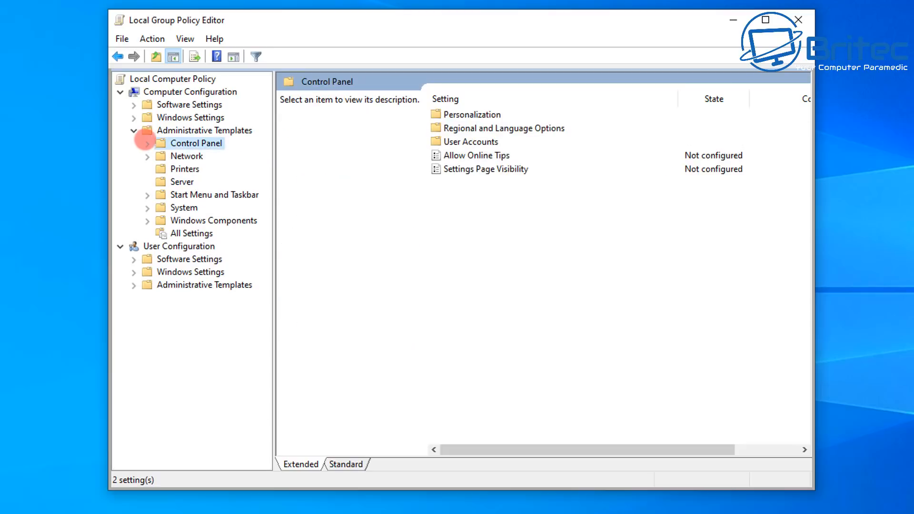
{"action": "left_click", "coordinate": [134, 130]}
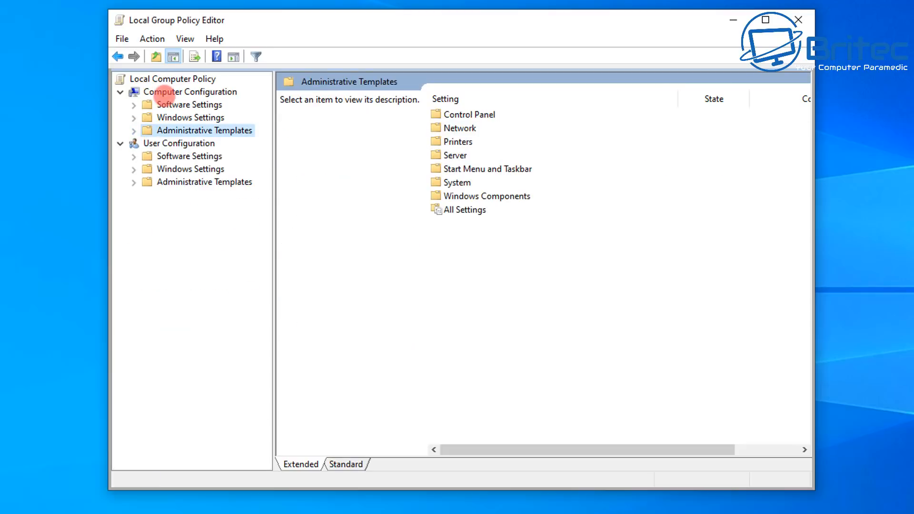
{"action": "left_click", "coordinate": [164, 93]}
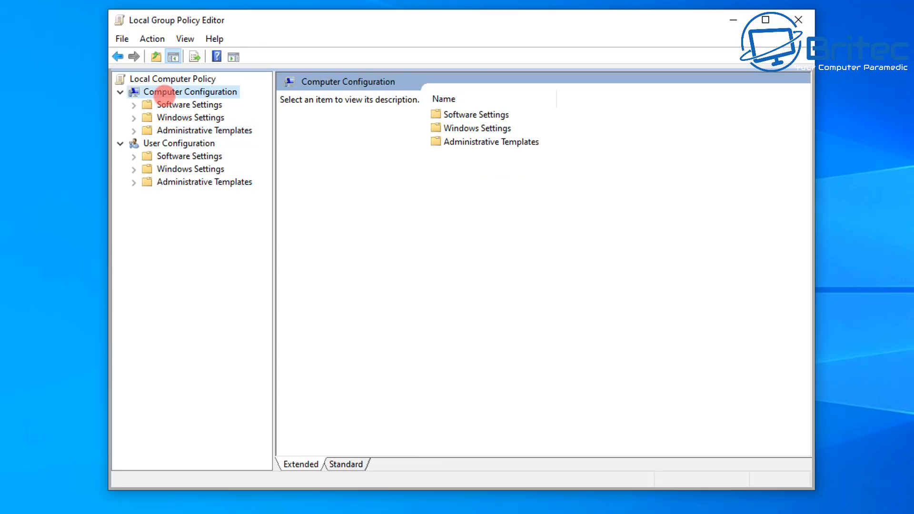
{"action": "left_click", "coordinate": [143, 130]}
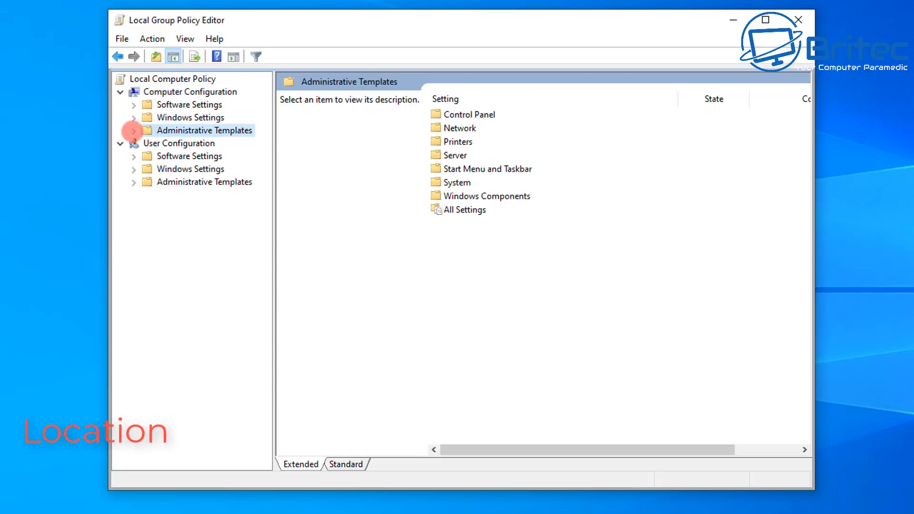
{"action": "left_click", "coordinate": [133, 131]}
{"action": "left_click", "coordinate": [214, 220]}
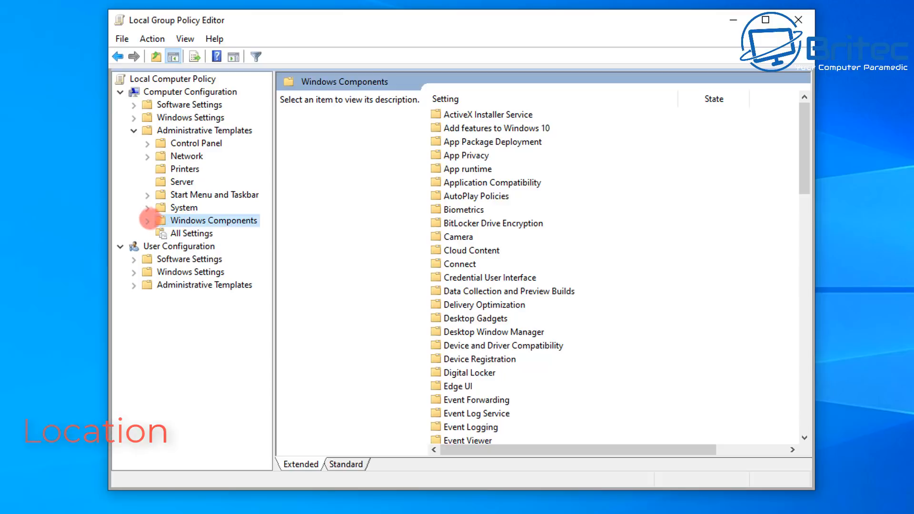
{"action": "left_click", "coordinate": [147, 220]}
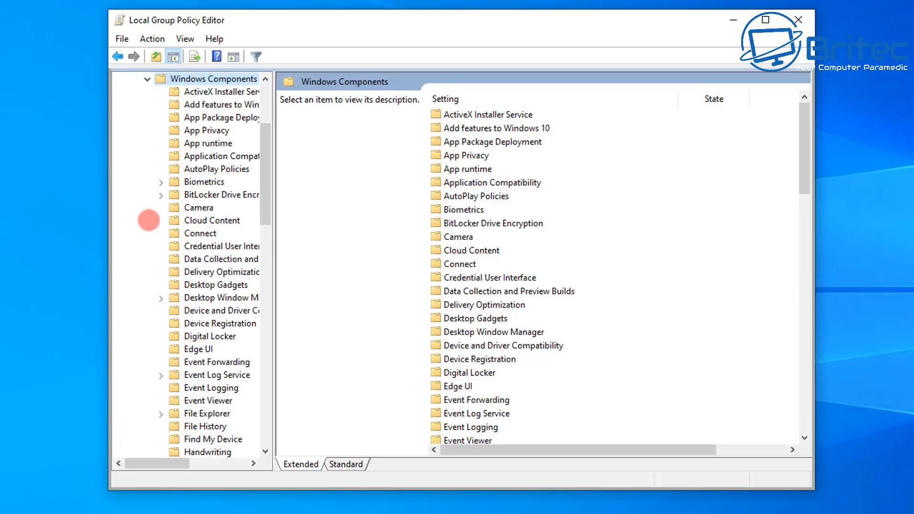
{"action": "left_click", "coordinate": [209, 133]}
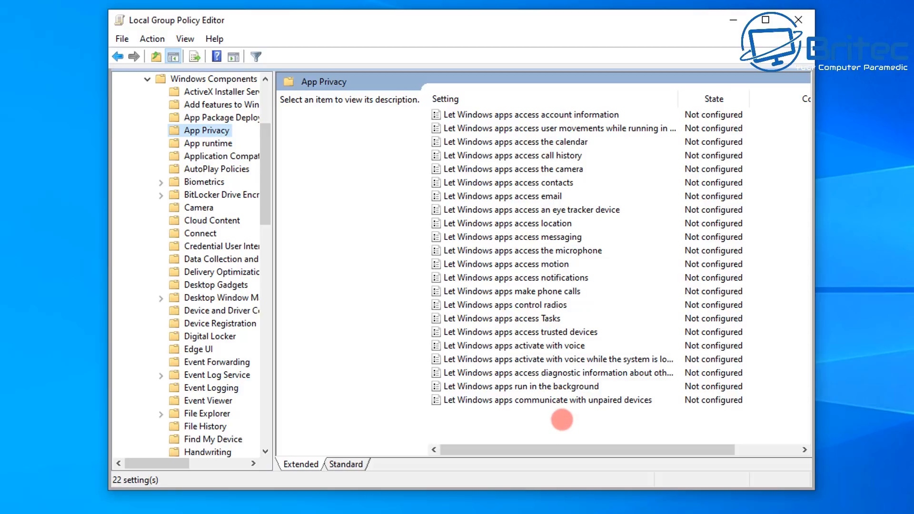
Step: Open the policy "Let Windows apps access account information" and apply the Disabled state
{"action": "double_click", "coordinate": [541, 115]}
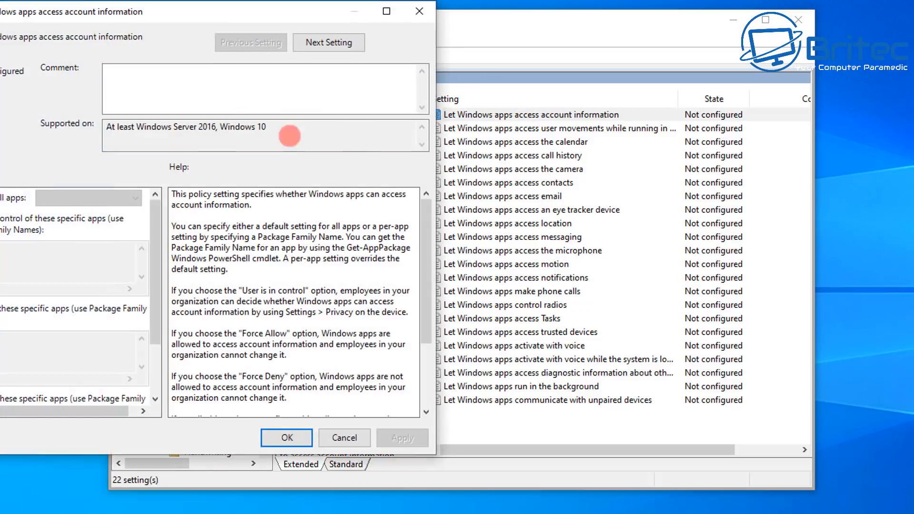
{"action": "left_click_drag", "start_coordinate": [191, 17], "coordinate": [485, 32]}
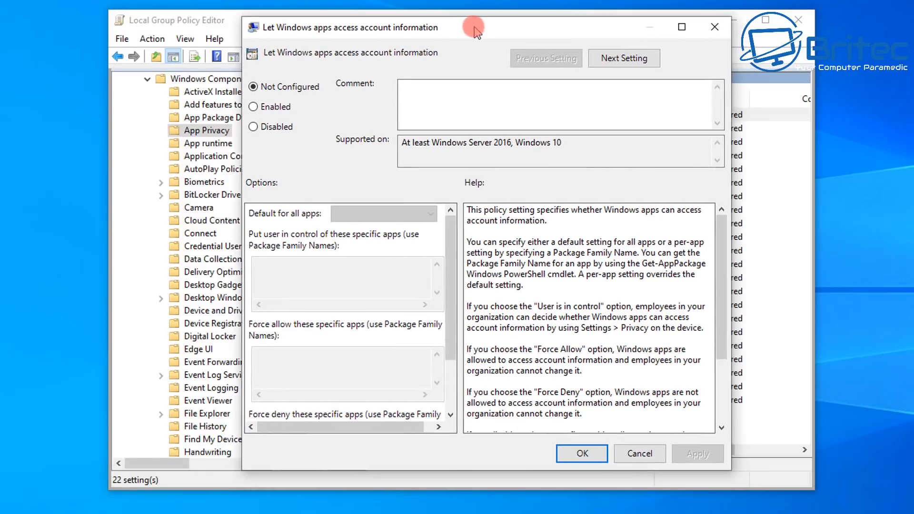
{"action": "left_click", "coordinate": [255, 127]}
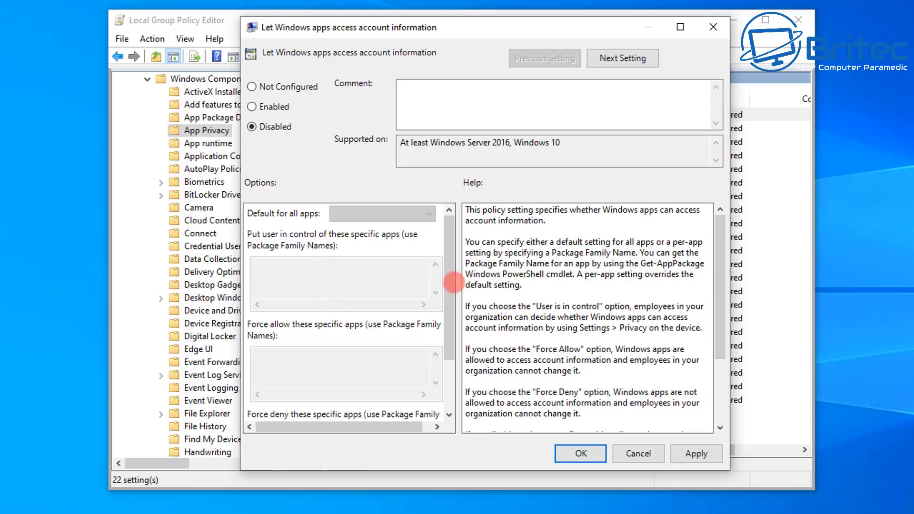
{"action": "left_click", "coordinate": [692, 455]}
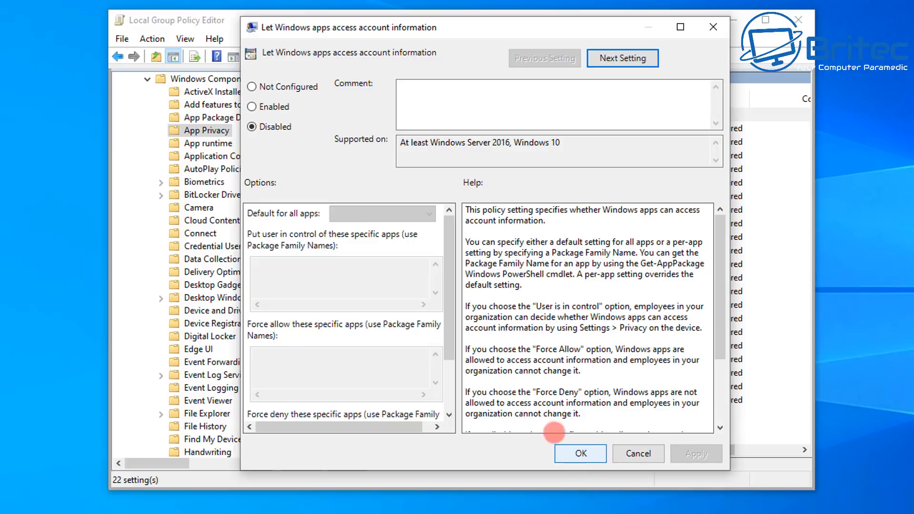
Step: Set the account information access policy to Enabled with Force Deny as the default for all apps, and apply it
{"action": "left_click", "coordinate": [272, 108]}
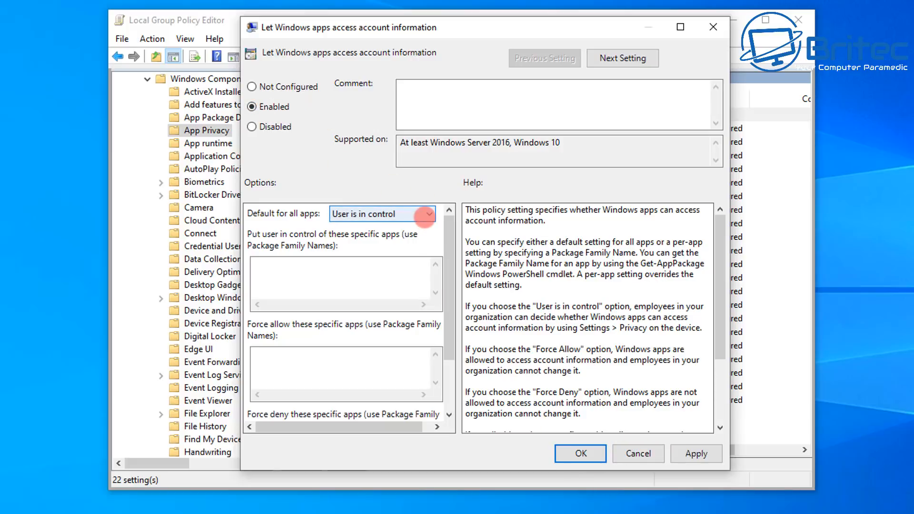
{"action": "left_click", "coordinate": [425, 214]}
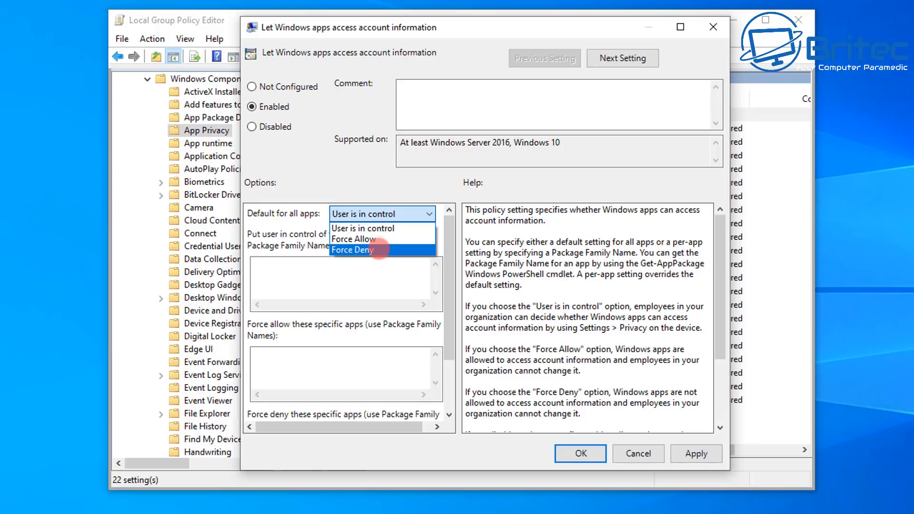
{"action": "left_click", "coordinate": [380, 249]}
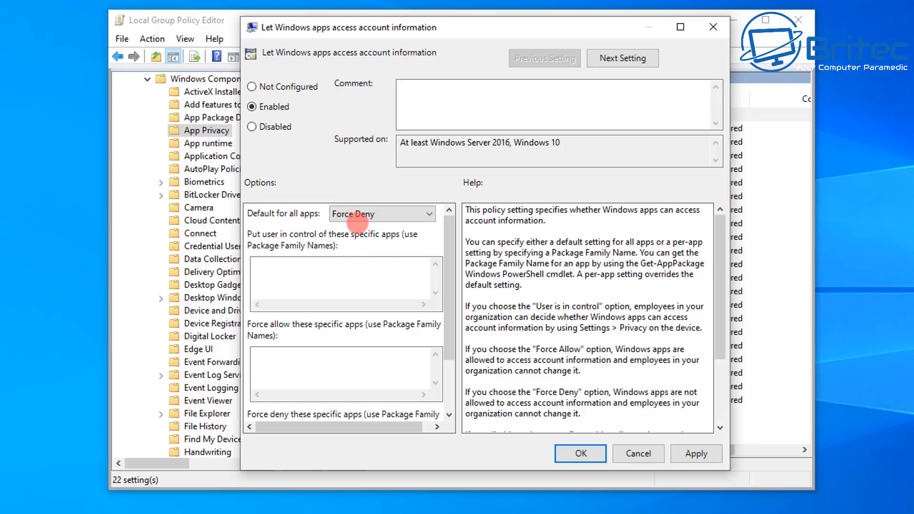
{"action": "left_click", "coordinate": [697, 453]}
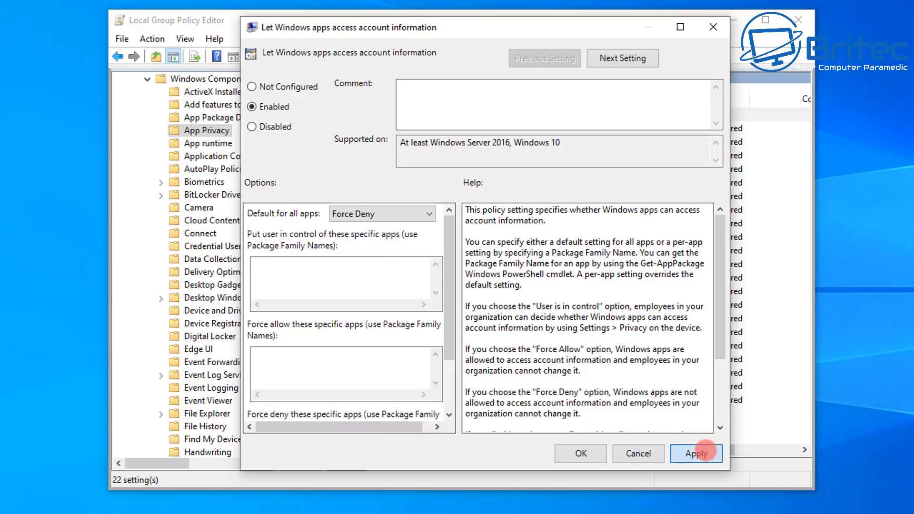
{"action": "left_click", "coordinate": [581, 453]}
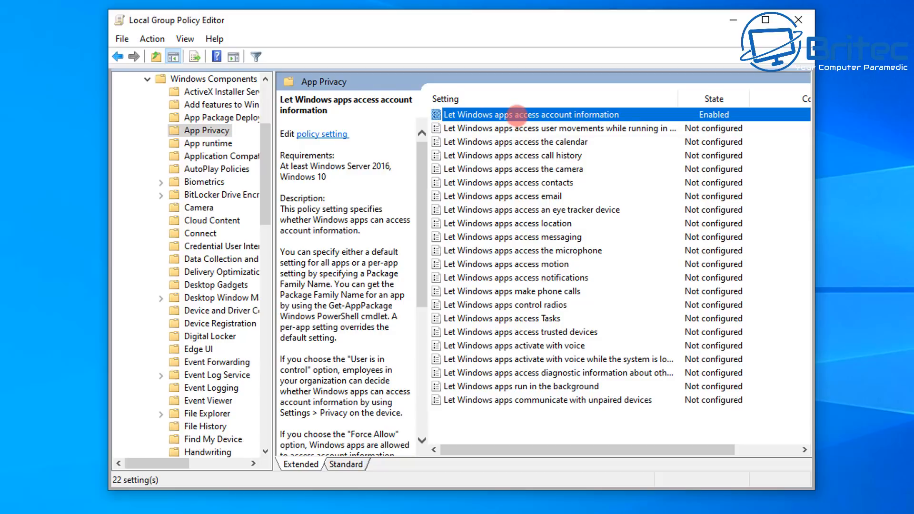
Step: Reopen the account information access policy to review its state and default for all apps, and close it
{"action": "double_click", "coordinate": [517, 114]}
{"action": "left_click_drag", "start_coordinate": [231, 27], "coordinate": [477, 45]}
{"action": "left_click", "coordinate": [337, 294]}
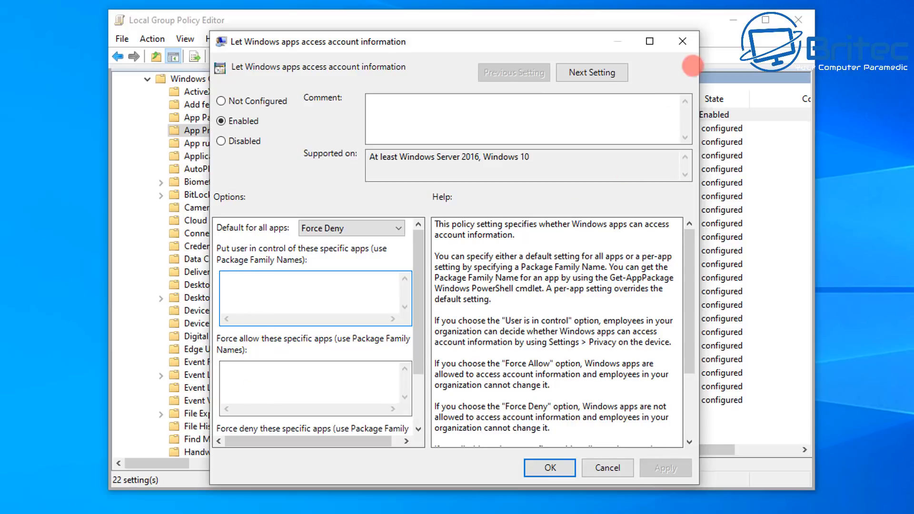
{"action": "left_click", "coordinate": [682, 41]}
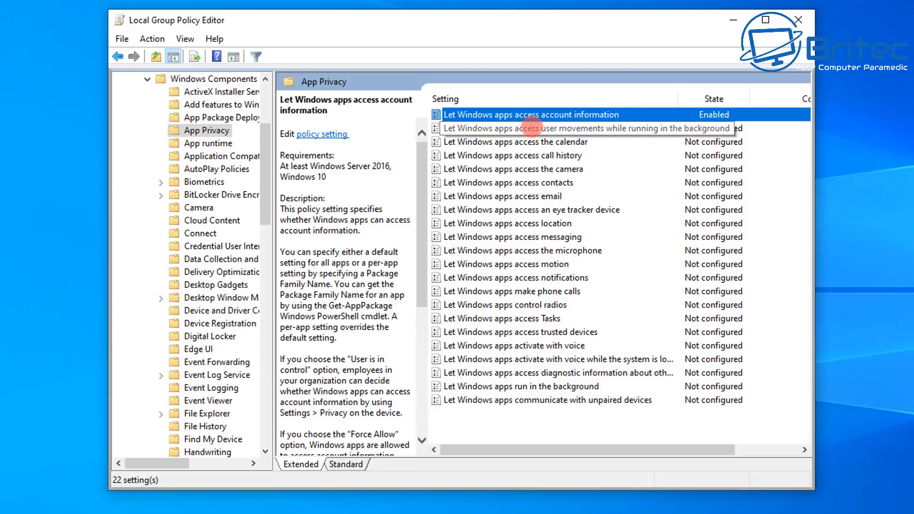
Step: Set the policy for accessing user movements while running in the background to Enabled with Force Deny as the default for all apps, and apply it
{"action": "double_click", "coordinate": [532, 128]}
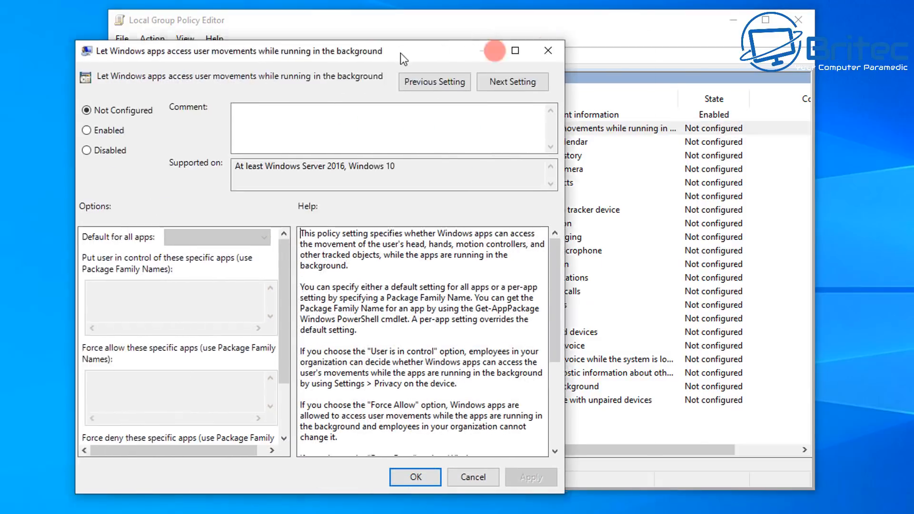
{"action": "left_click_drag", "start_coordinate": [404, 58], "coordinate": [526, 52]}
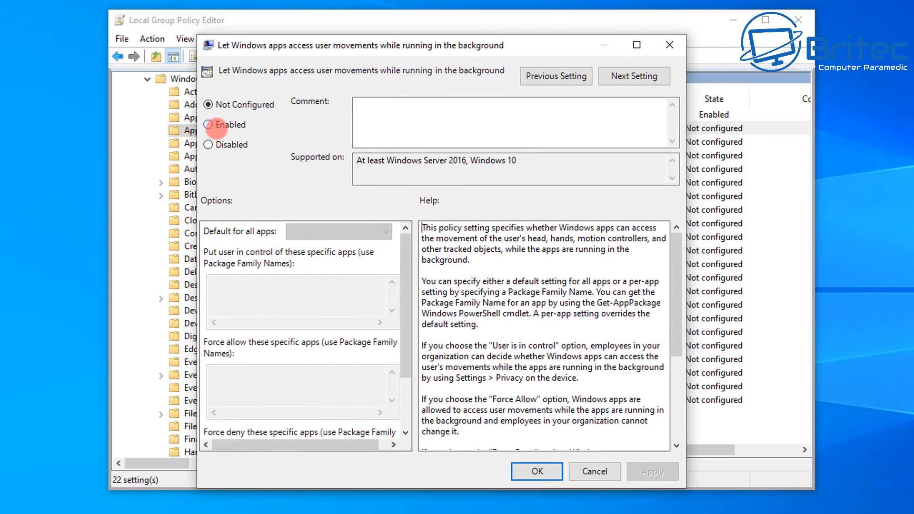
{"action": "left_click", "coordinate": [208, 125]}
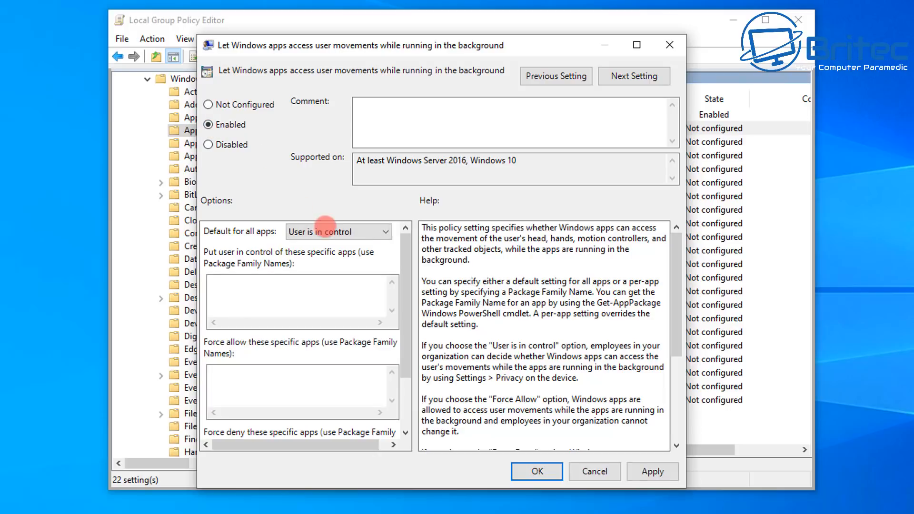
{"action": "left_click", "coordinate": [334, 231]}
{"action": "left_click", "coordinate": [352, 268]}
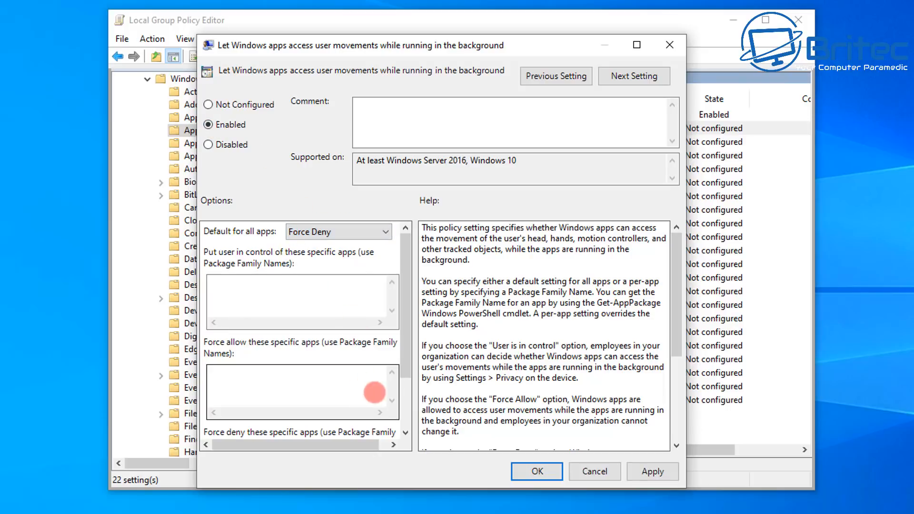
{"action": "left_click", "coordinate": [651, 472]}
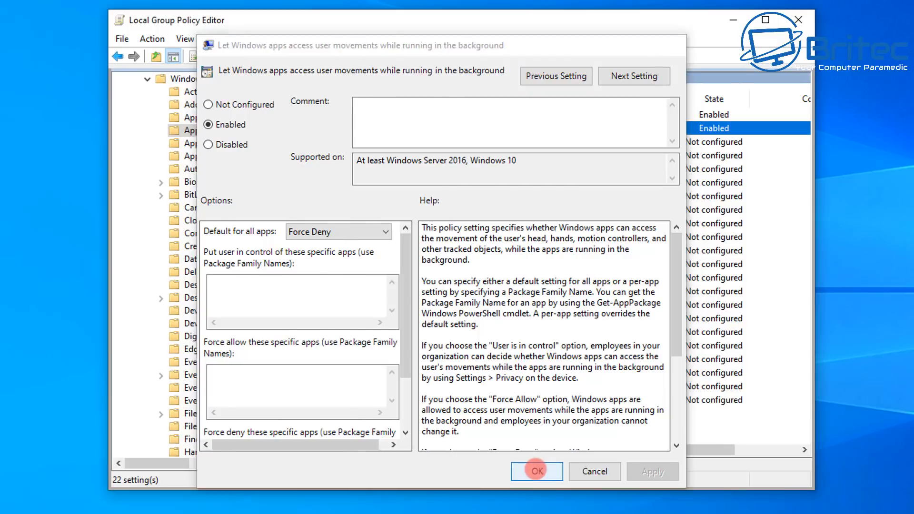
{"action": "left_click", "coordinate": [537, 470]}
Step: Open the policy "Let Windows apps access the calendar", enable it with Force Deny as the default for all apps, and apply it
{"action": "left_click", "coordinate": [523, 139]}
{"action": "double_click", "coordinate": [523, 139]}
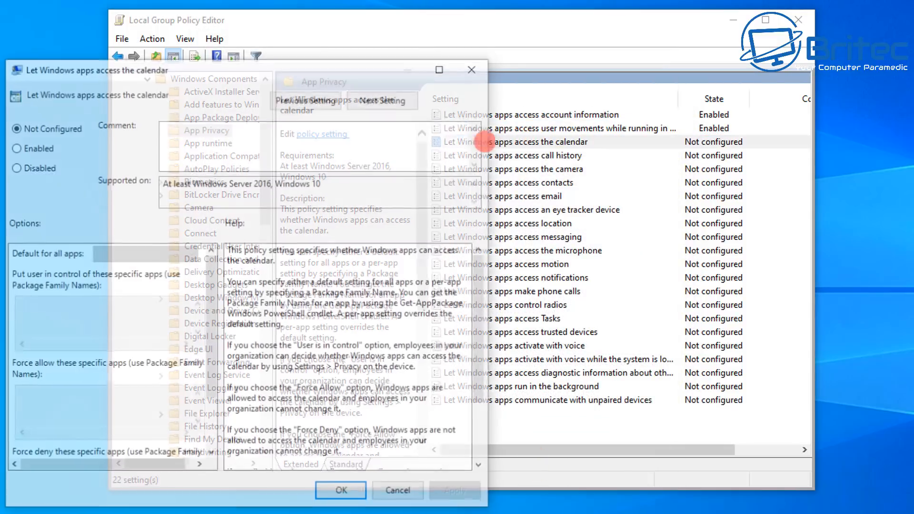
{"action": "left_click_drag", "start_coordinate": [285, 49], "coordinate": [499, 42]}
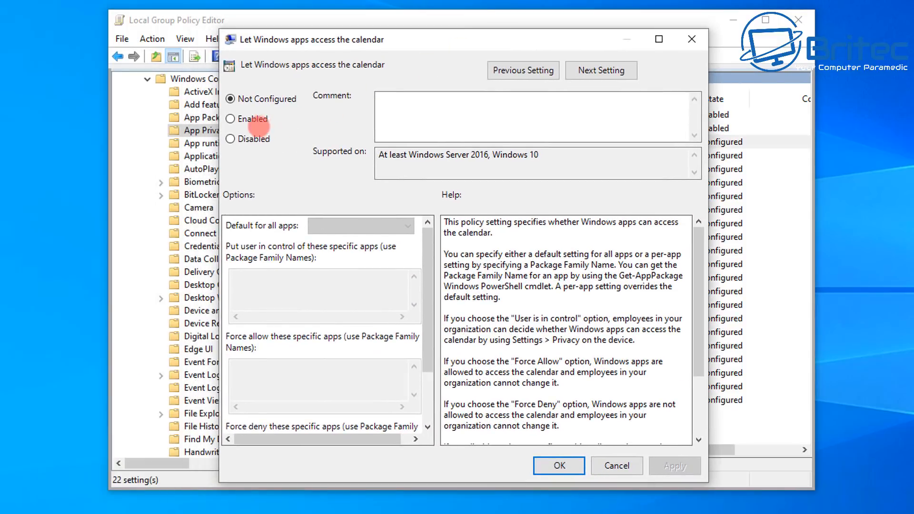
{"action": "left_click", "coordinate": [238, 119]}
{"action": "left_click", "coordinate": [338, 225]}
{"action": "left_click", "coordinate": [343, 262]}
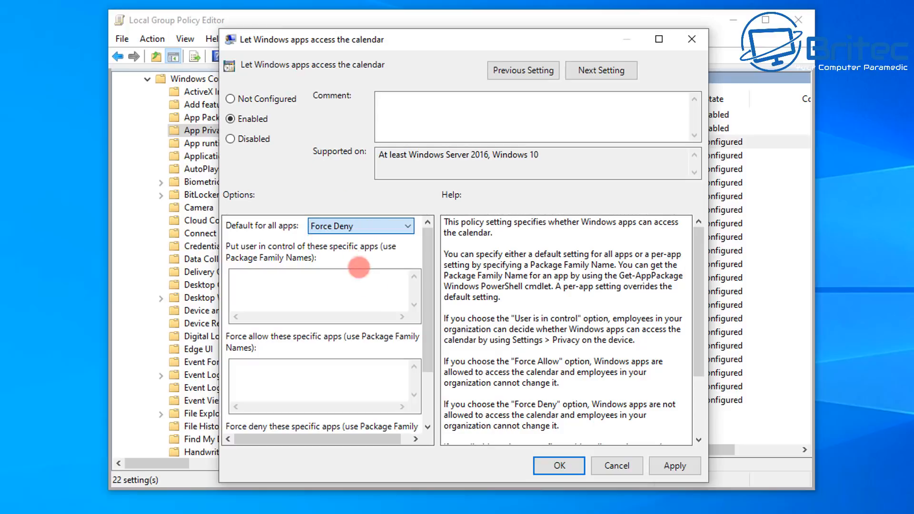
{"action": "left_click", "coordinate": [679, 468]}
{"action": "left_click", "coordinate": [601, 465]}
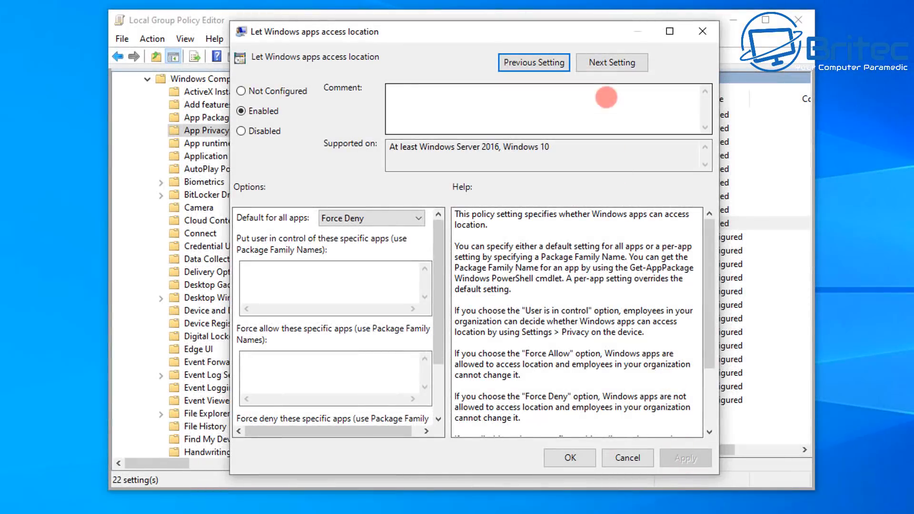
Step: Advance to the messaging access policy, apply Enabled with Force Deny as the default for all apps, and continue to the following policy
{"action": "left_click", "coordinate": [605, 70]}
{"action": "left_click", "coordinate": [257, 112]}
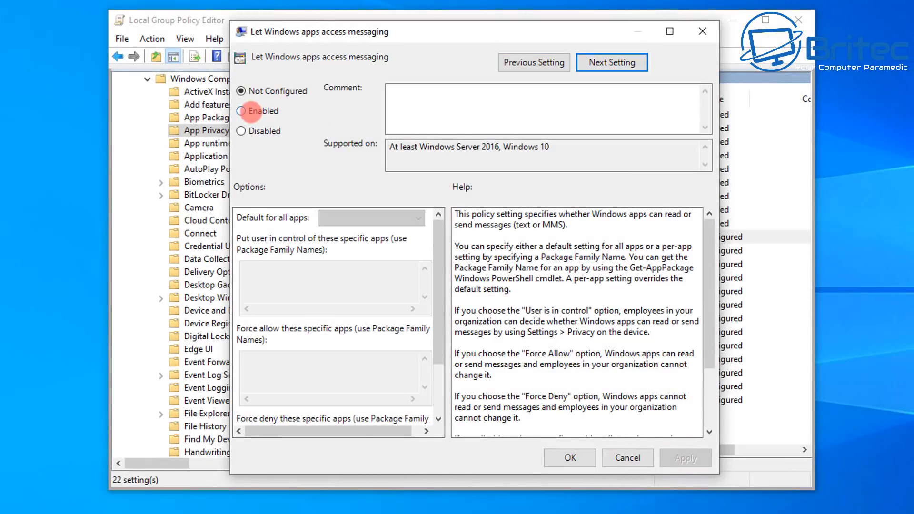
{"action": "left_click", "coordinate": [418, 218]}
{"action": "left_click", "coordinate": [362, 255]}
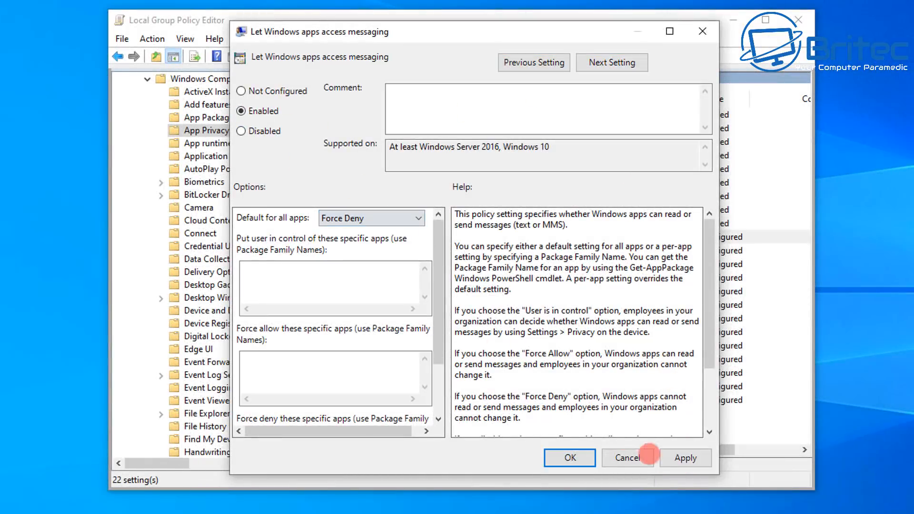
{"action": "left_click", "coordinate": [679, 458]}
{"action": "left_click", "coordinate": [605, 64]}
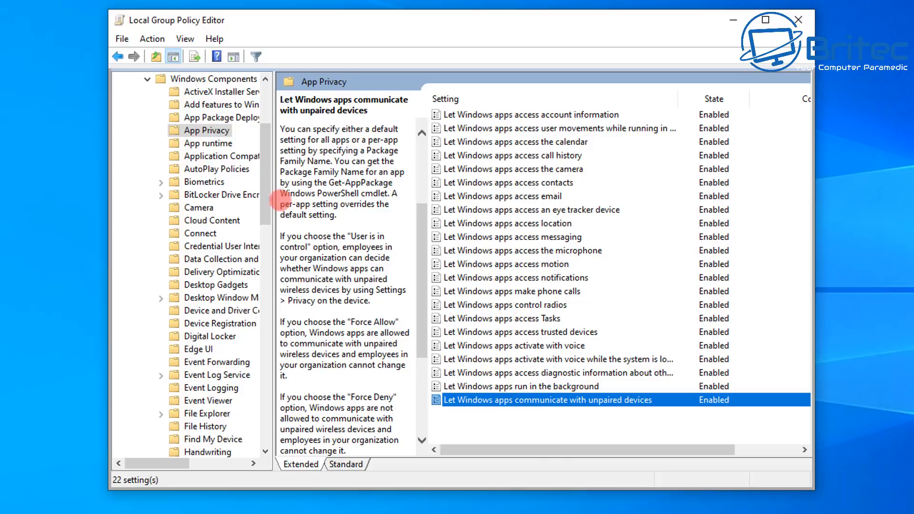
Step: Collapse the expanded policy tree and open Administrative Templates > Windows Components > Find My Device under Computer Configuration
{"action": "scroll", "coordinate": [147, 207], "scroll_direction": "up", "scroll_amount": 3}
{"action": "left_click", "coordinate": [147, 195]}
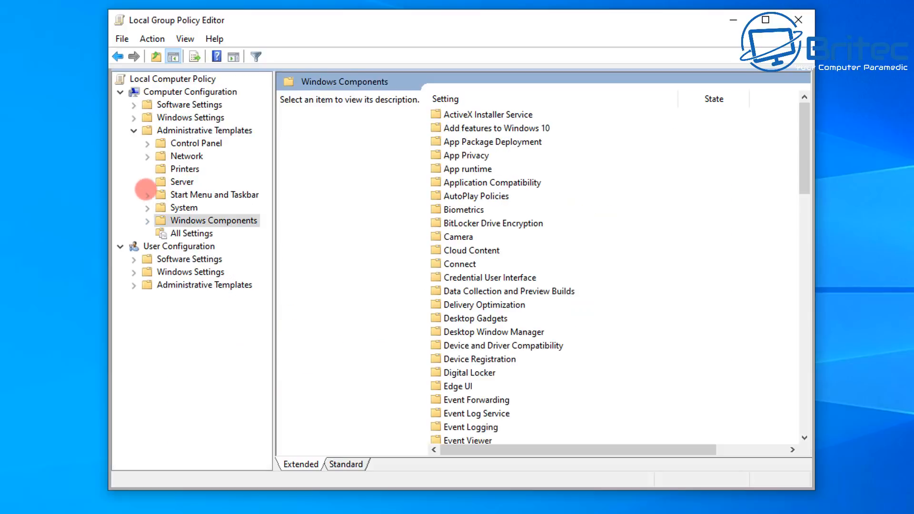
{"action": "left_click", "coordinate": [134, 131]}
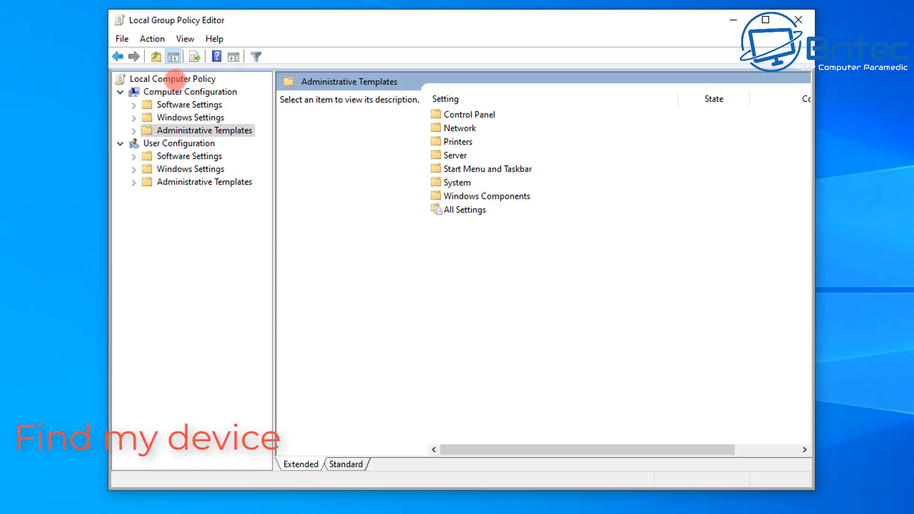
{"action": "left_click", "coordinate": [182, 90]}
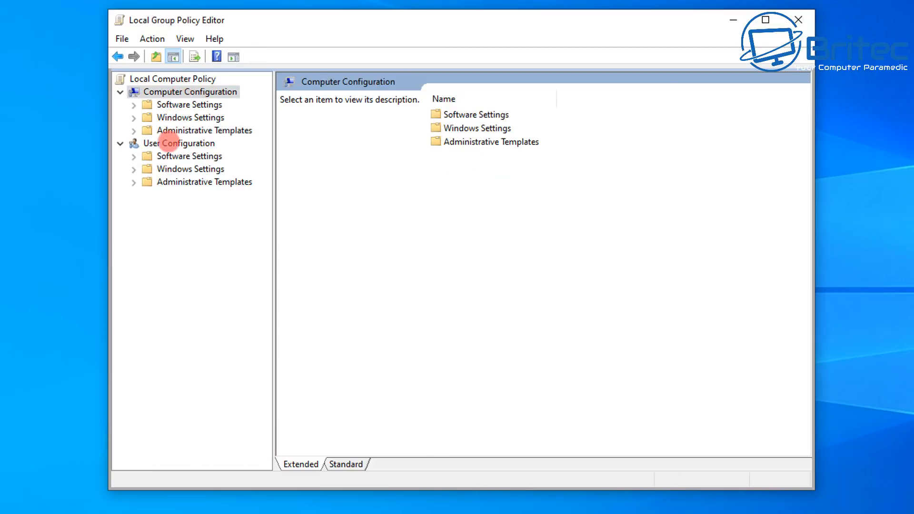
{"action": "left_click", "coordinate": [137, 131]}
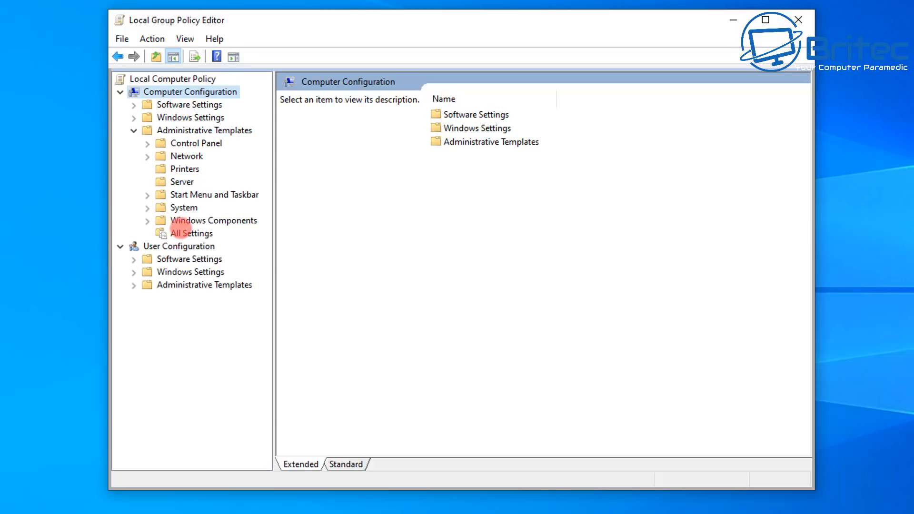
{"action": "left_click", "coordinate": [186, 220]}
{"action": "left_click", "coordinate": [147, 221]}
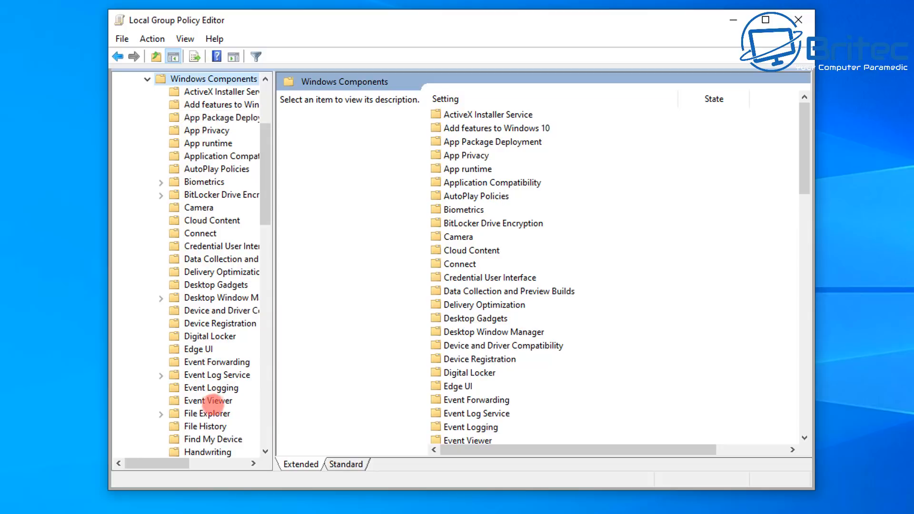
{"action": "scroll", "coordinate": [214, 388], "scroll_direction": "down", "scroll_amount": 1}
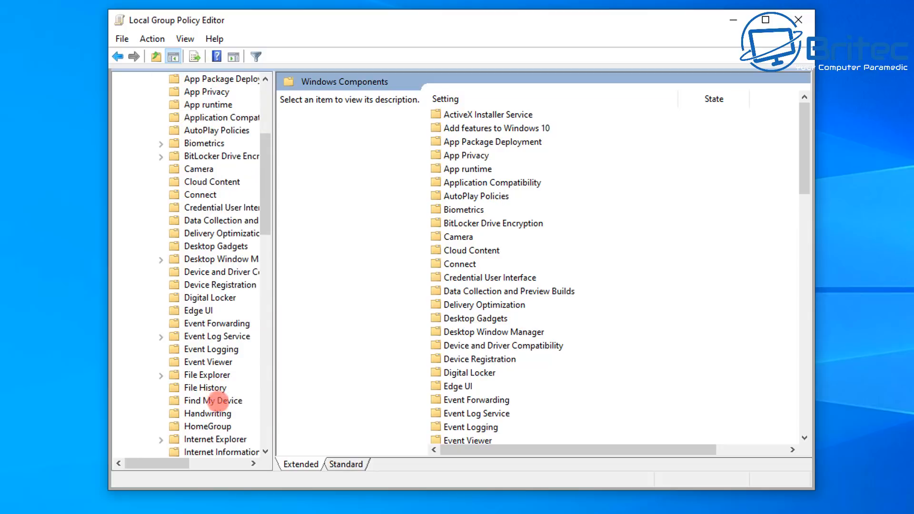
{"action": "left_click", "coordinate": [216, 401]}
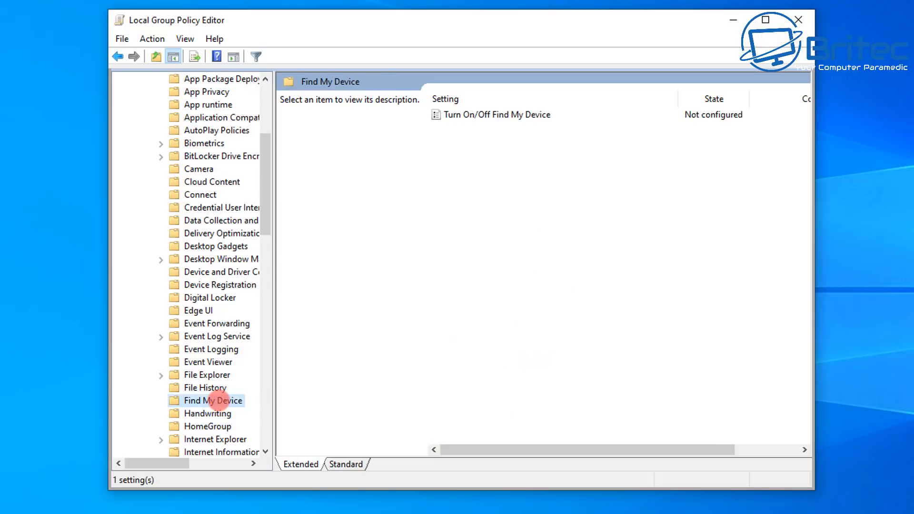
Step: Set the policy "Turn On/Off Find My Device" to Disabled, apply it and close its settings
{"action": "double_click", "coordinate": [472, 115]}
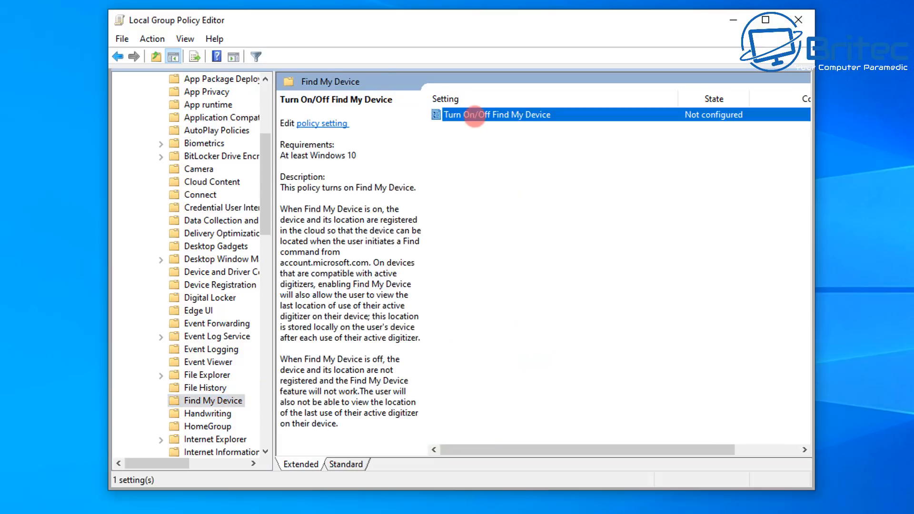
{"action": "left_click_drag", "start_coordinate": [509, 101], "coordinate": [543, 47]}
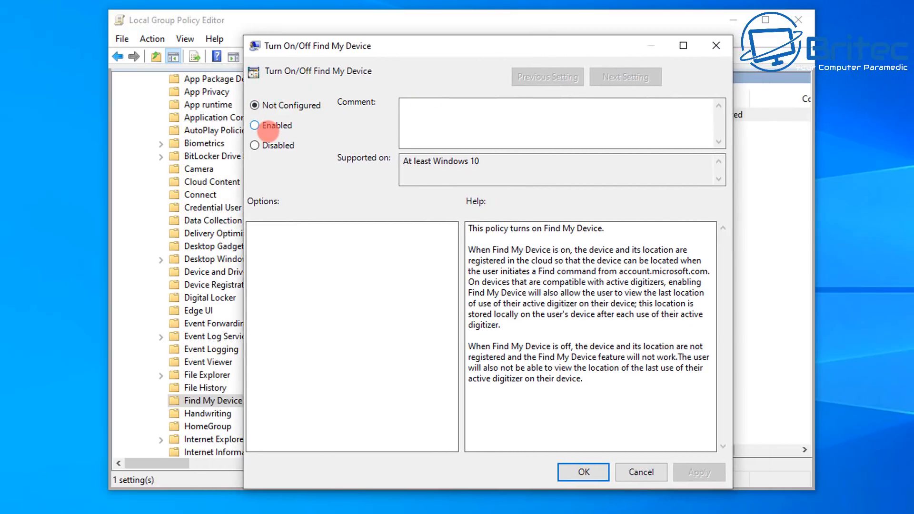
{"action": "left_click", "coordinate": [260, 148]}
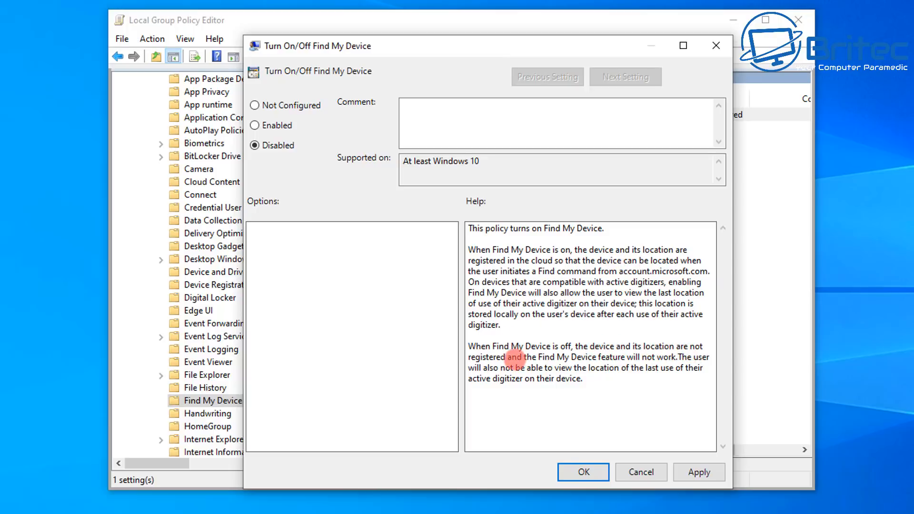
{"action": "left_click", "coordinate": [700, 473]}
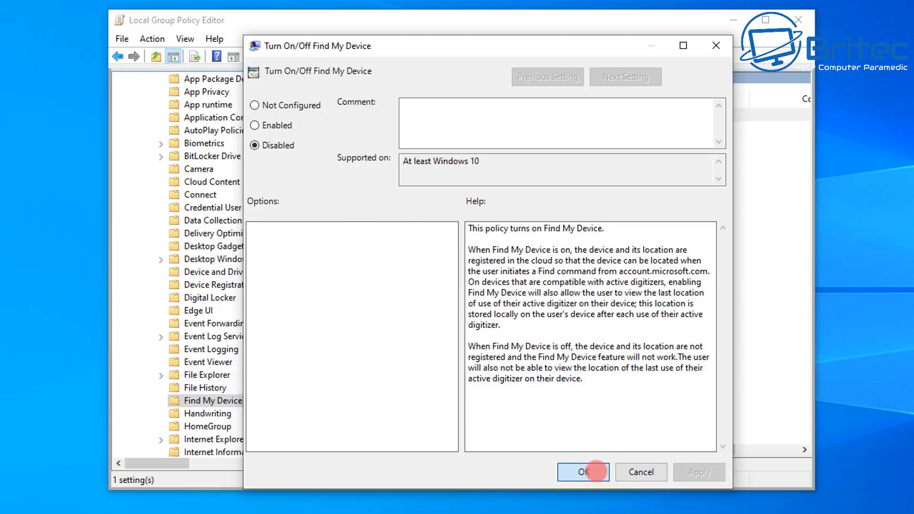
{"action": "left_click", "coordinate": [584, 472]}
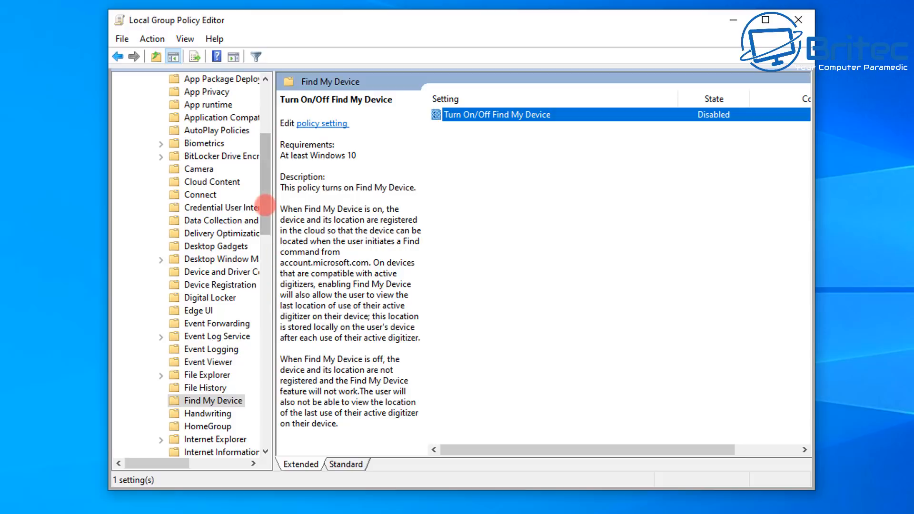
Step: Collapse the tree again and open Data Collection and Preview Builds in Computer Configuration's Windows Components
{"action": "left_click_drag", "start_coordinate": [266, 200], "coordinate": [265, 139]}
{"action": "left_click", "coordinate": [147, 220]}
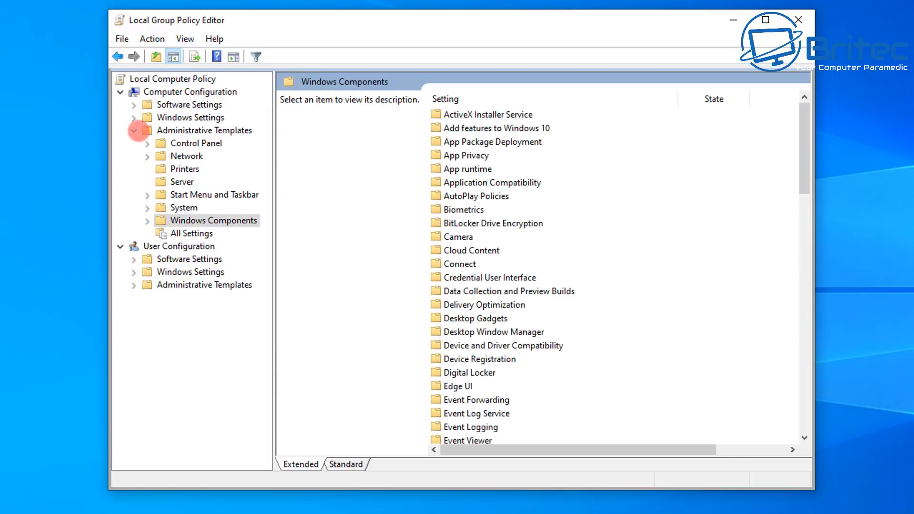
{"action": "left_click", "coordinate": [136, 130]}
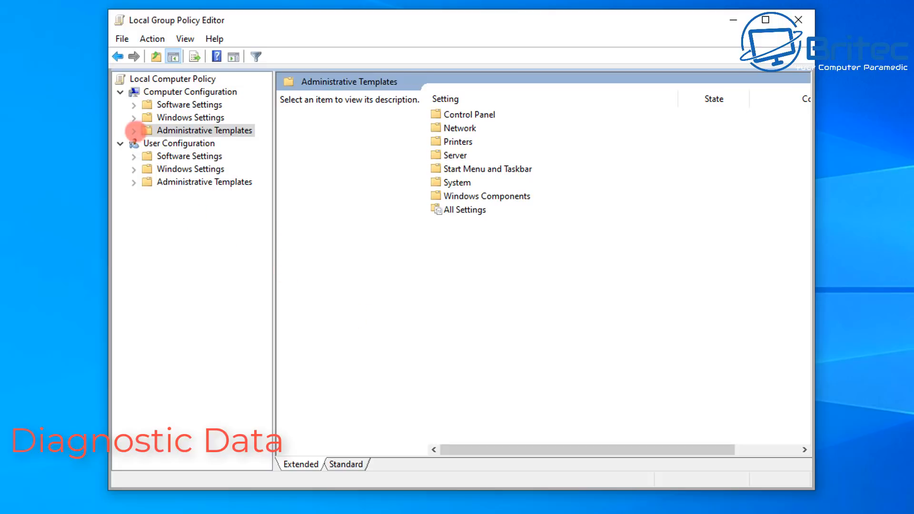
{"action": "left_click", "coordinate": [173, 91]}
{"action": "left_click", "coordinate": [174, 131]}
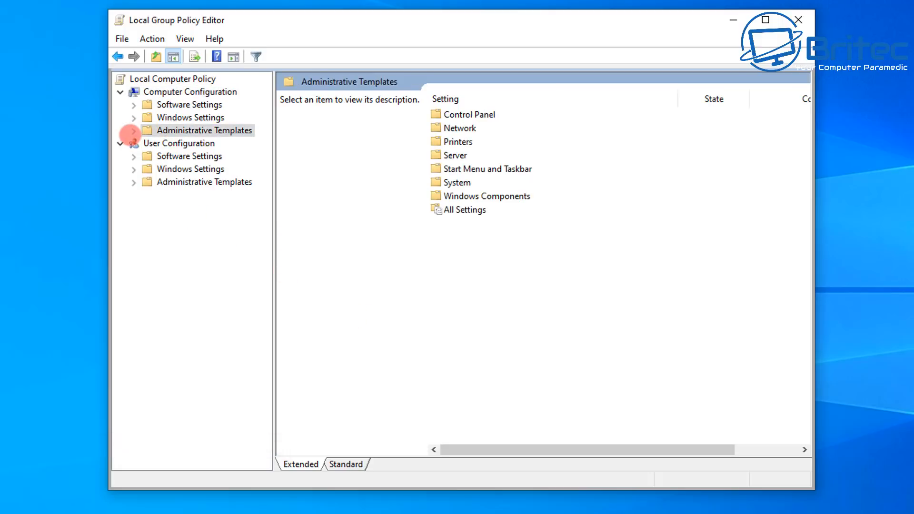
{"action": "left_click", "coordinate": [132, 132]}
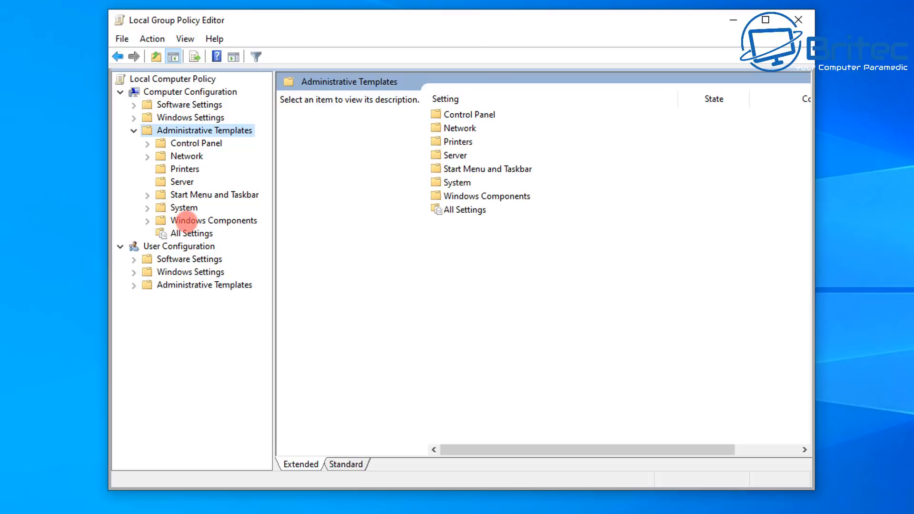
{"action": "left_click", "coordinate": [146, 219]}
{"action": "left_click", "coordinate": [147, 221]}
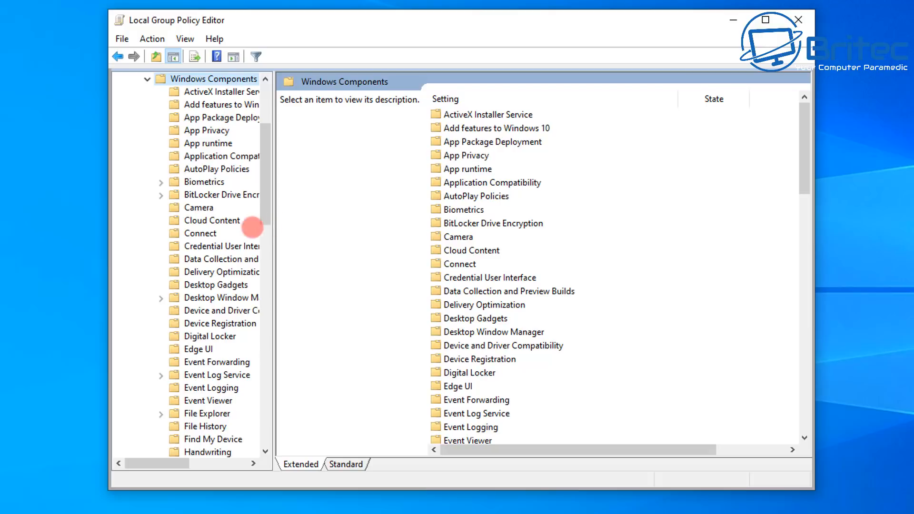
{"action": "left_click", "coordinate": [202, 259]}
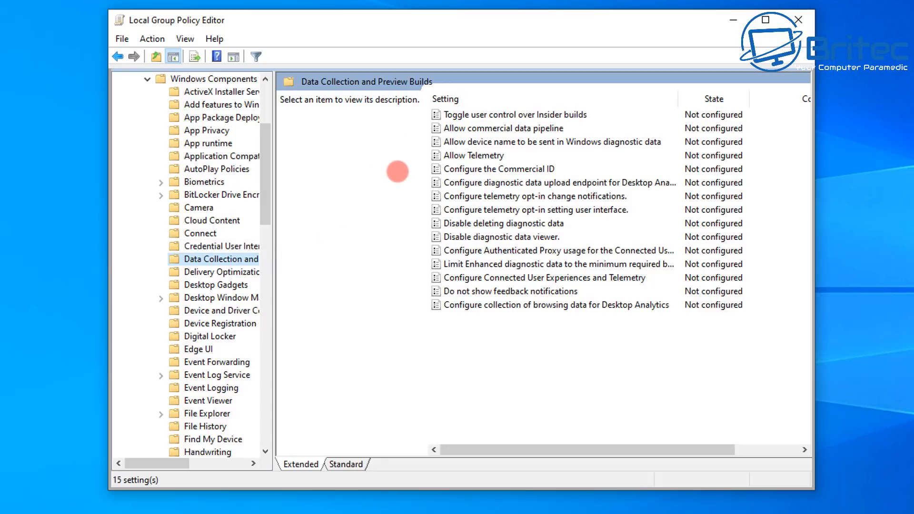
Step: Enable the "Allow Telemetry" policy at level 0 - Security [Enterprise Only], apply it and close its settings
{"action": "left_click", "coordinate": [459, 156]}
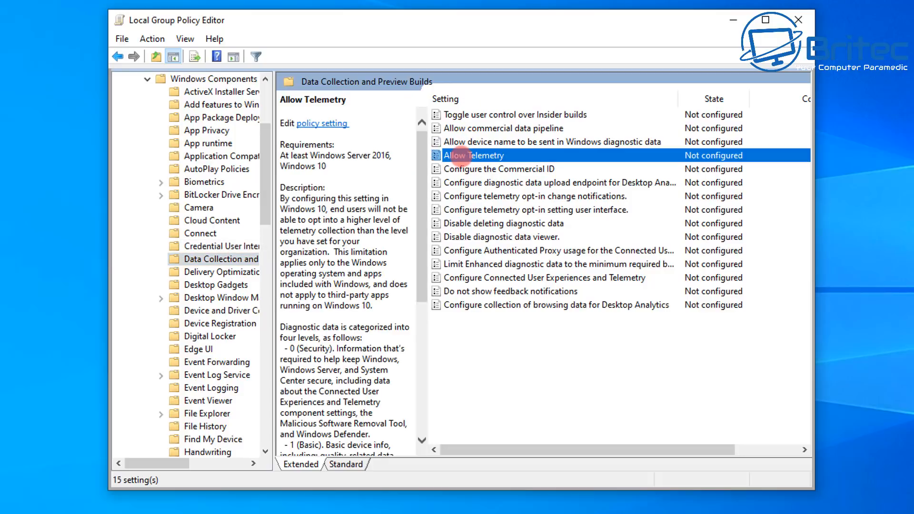
{"action": "double_click", "coordinate": [469, 155]}
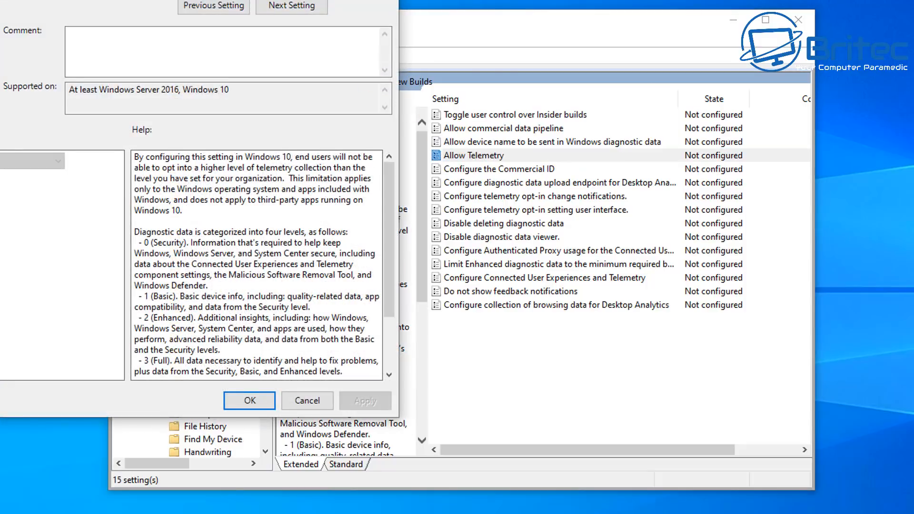
{"action": "left_click_drag", "start_coordinate": [244, 0], "coordinate": [564, 32]}
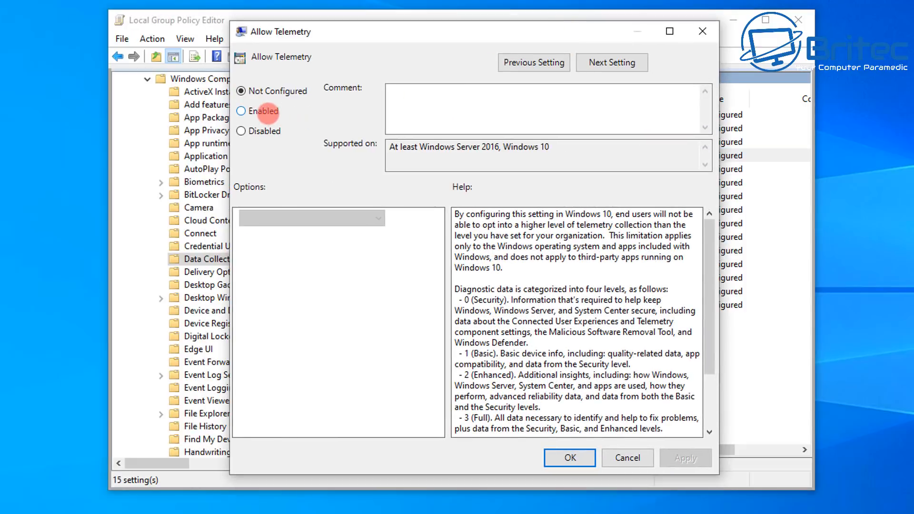
{"action": "left_click", "coordinate": [264, 111]}
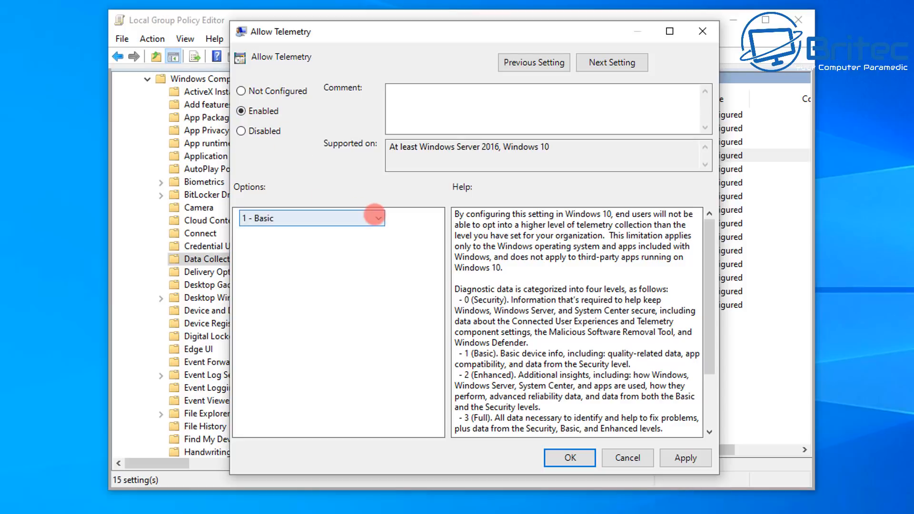
{"action": "left_click", "coordinate": [377, 217]}
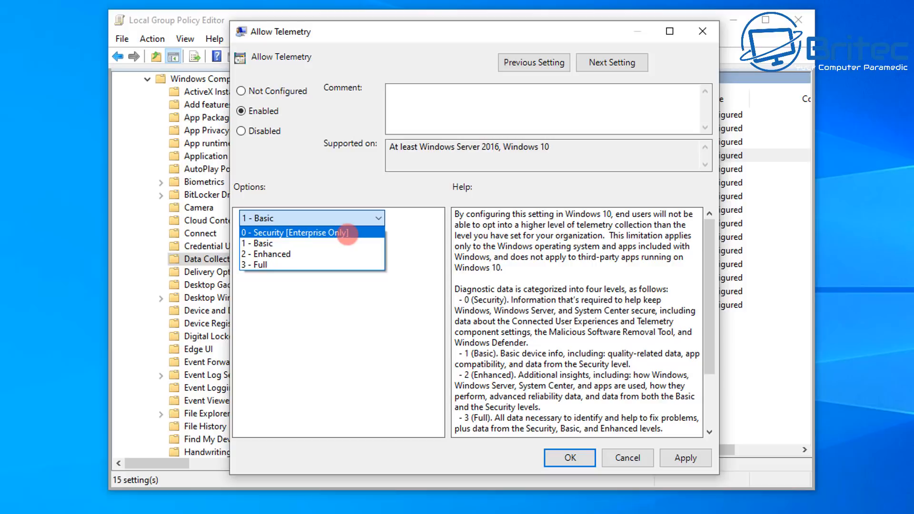
{"action": "left_click", "coordinate": [347, 233]}
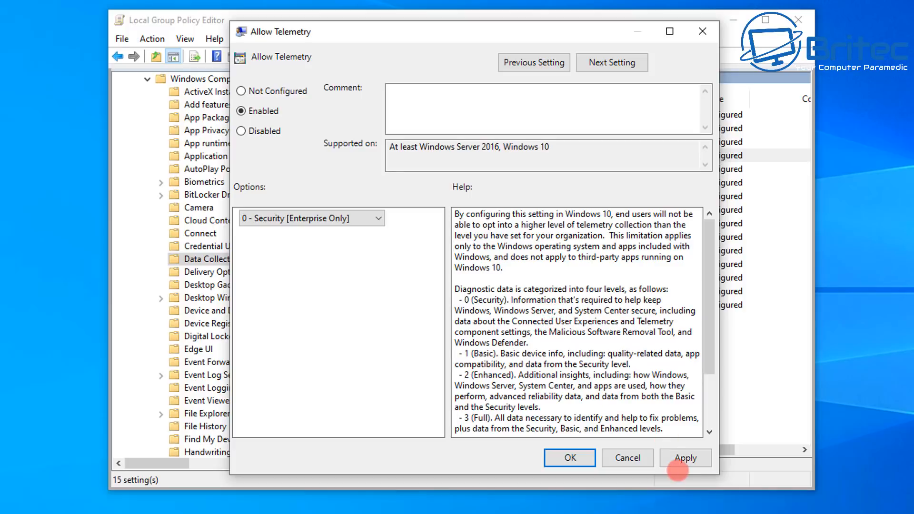
{"action": "left_click", "coordinate": [686, 458]}
{"action": "left_click", "coordinate": [370, 218]}
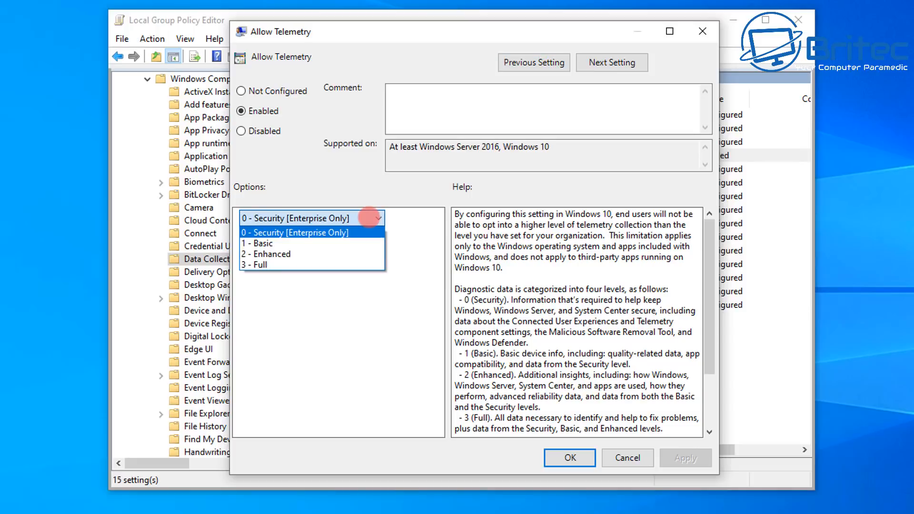
{"action": "left_click", "coordinate": [370, 218]}
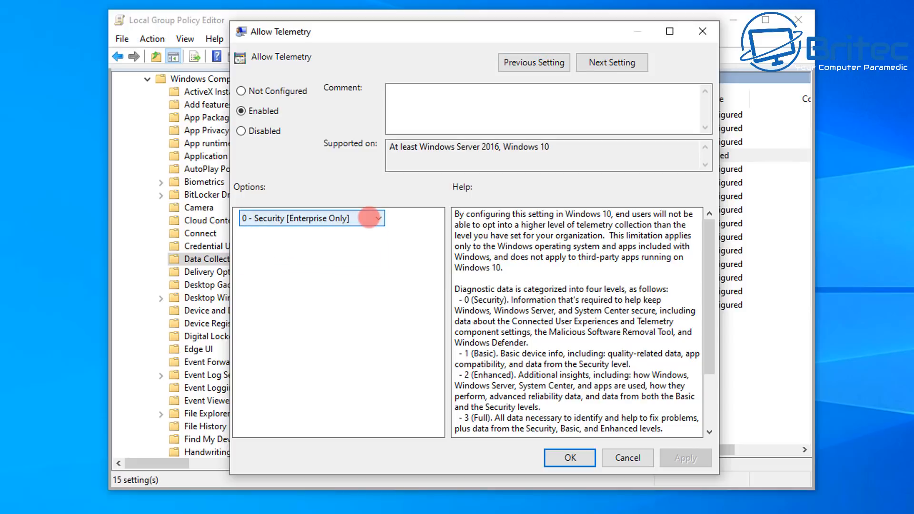
{"action": "left_click", "coordinate": [582, 457]}
{"action": "left_click", "coordinate": [582, 457]}
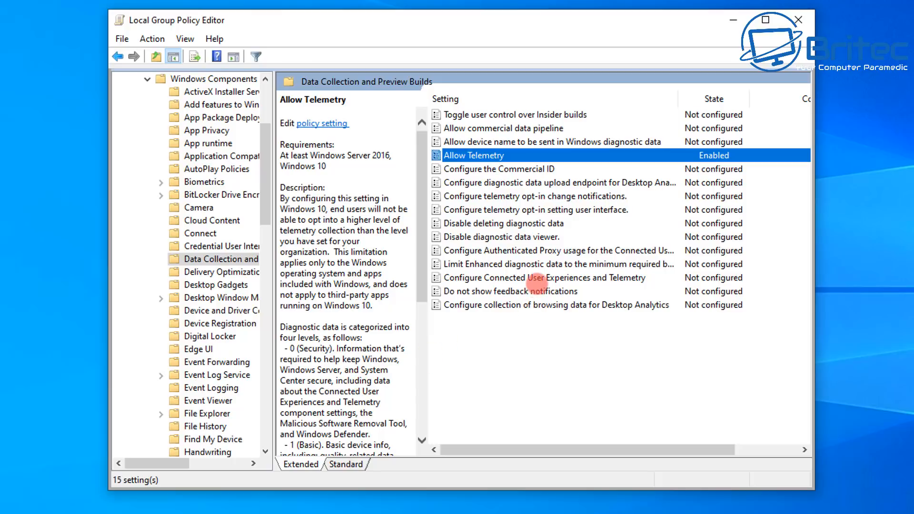
Step: Set the policy "Do not show feedback notifications" to Disabled, apply it and close its settings
{"action": "left_click", "coordinate": [520, 291]}
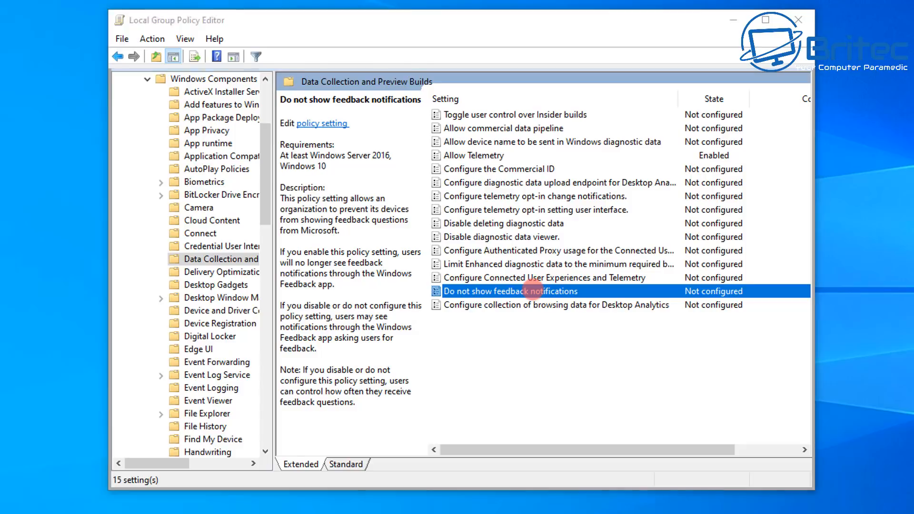
{"action": "double_click", "coordinate": [532, 290]}
{"action": "left_click_drag", "start_coordinate": [261, 10], "coordinate": [490, 30]}
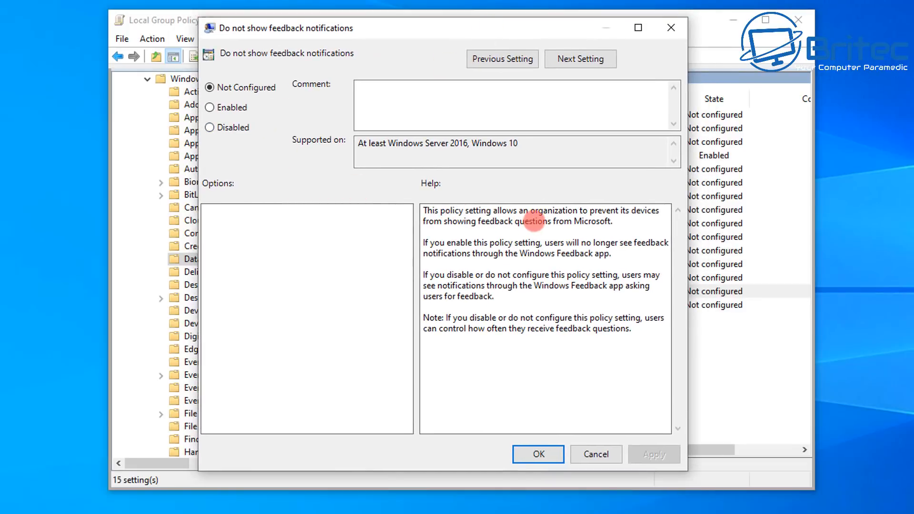
{"action": "left_click", "coordinate": [210, 108]}
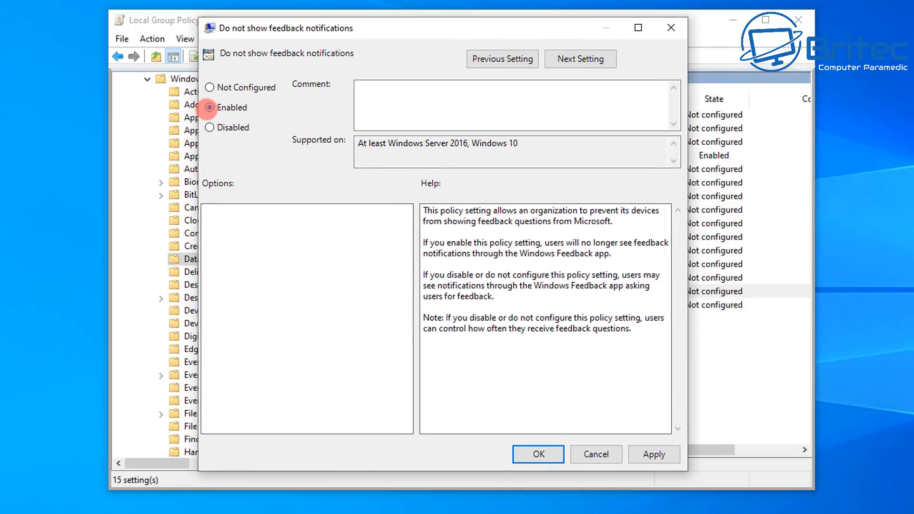
{"action": "left_click", "coordinate": [210, 128]}
{"action": "left_click", "coordinate": [651, 455]}
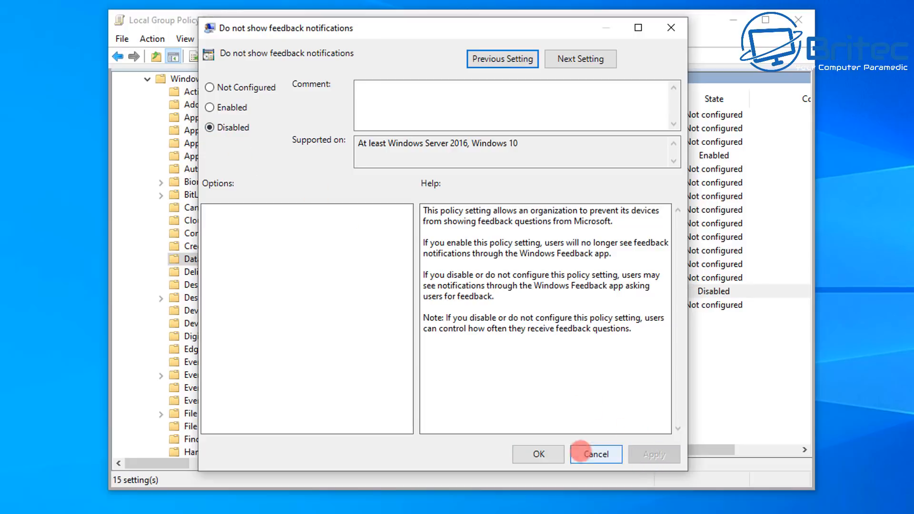
{"action": "left_click", "coordinate": [537, 454]}
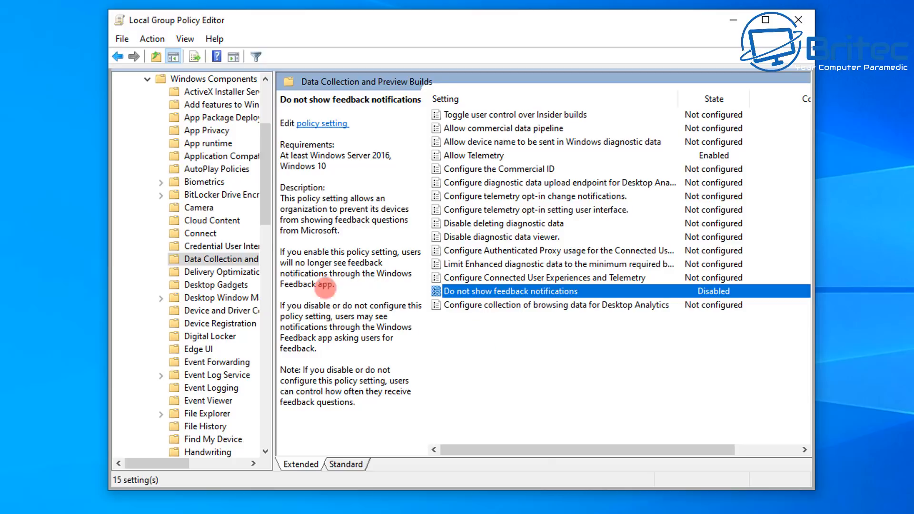
Step: In the Text Input folder of Windows Components, set "Improve inking and typing recognition" to Disabled, apply it and close its settings
{"action": "scroll", "coordinate": [210, 299], "scroll_direction": "down", "scroll_amount": 7}
{"action": "scroll", "coordinate": [239, 357], "scroll_direction": "down", "scroll_amount": 11}
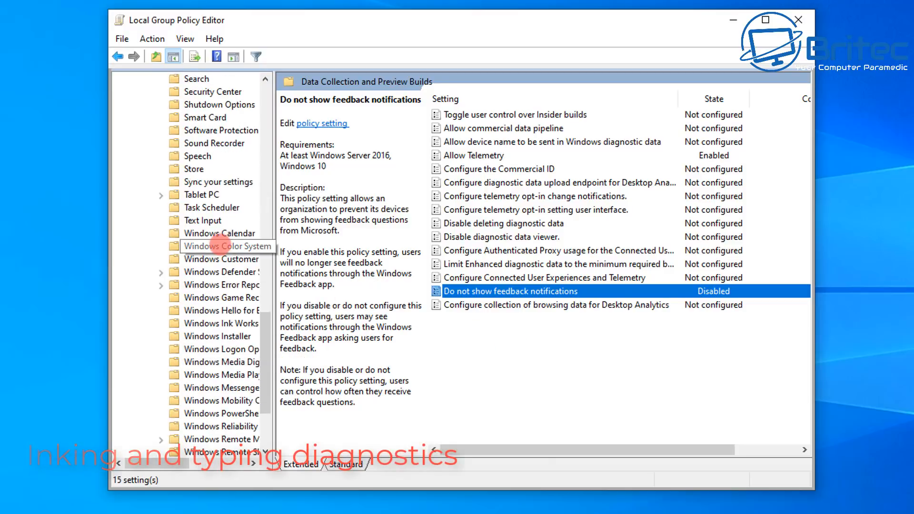
{"action": "left_click", "coordinate": [202, 220]}
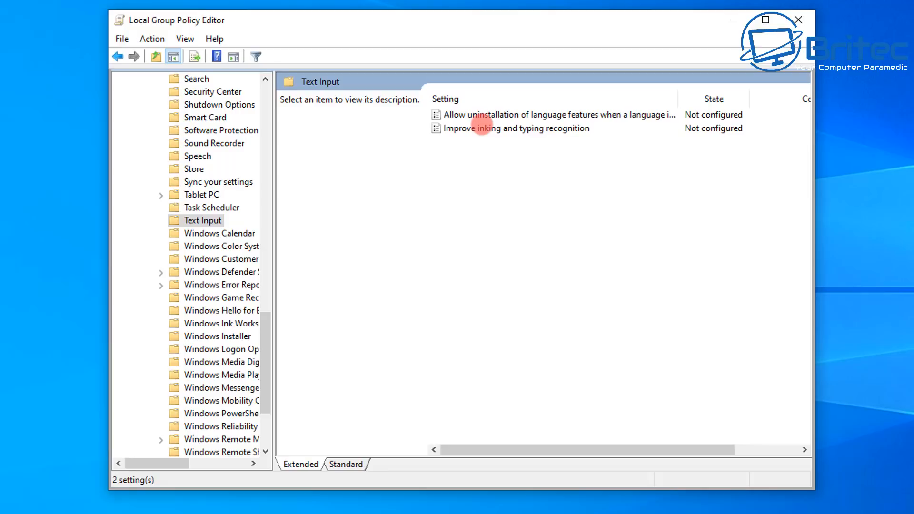
{"action": "double_click", "coordinate": [482, 128]}
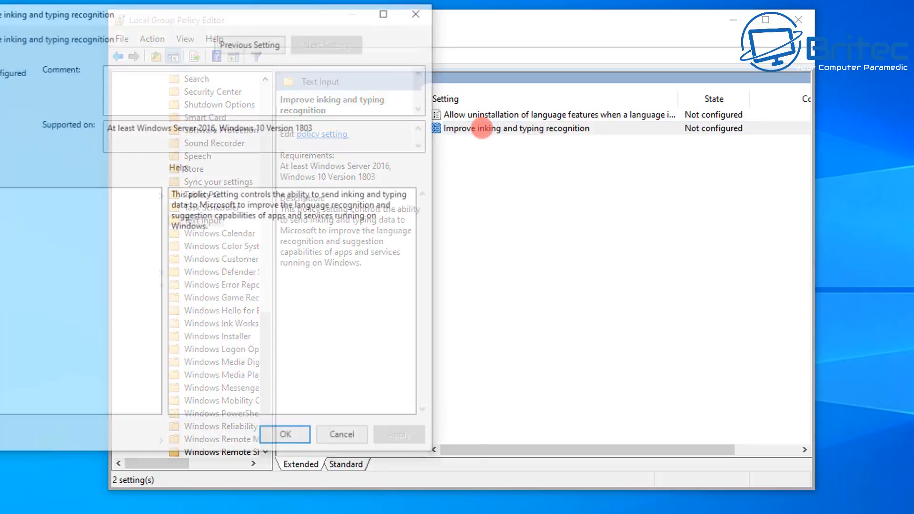
{"action": "left_click_drag", "start_coordinate": [298, 18], "coordinate": [594, 38]}
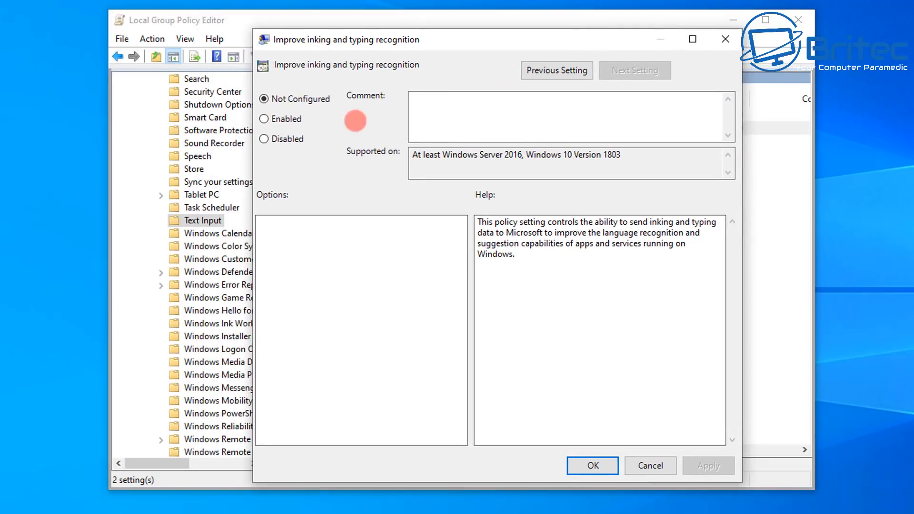
{"action": "left_click", "coordinate": [284, 138]}
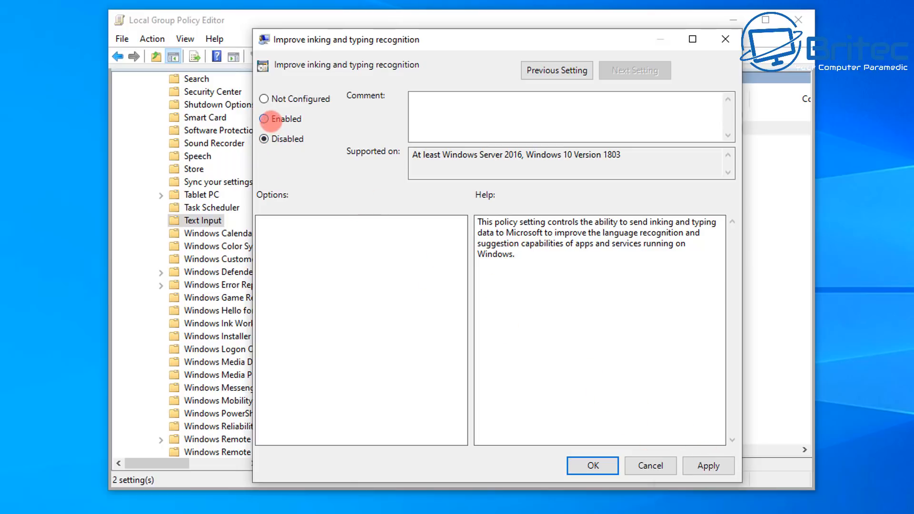
{"action": "left_click", "coordinate": [269, 120]}
{"action": "left_click", "coordinate": [264, 140]}
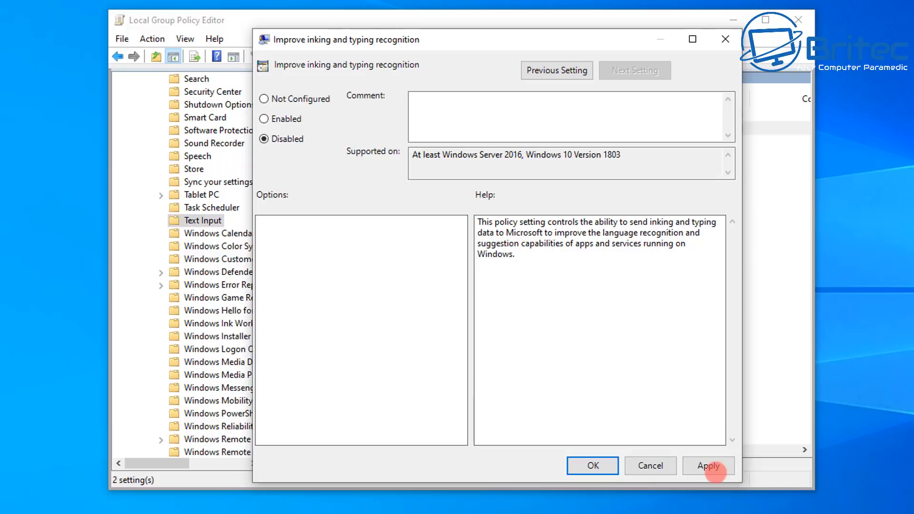
{"action": "left_click", "coordinate": [707, 466]}
{"action": "left_click", "coordinate": [593, 466]}
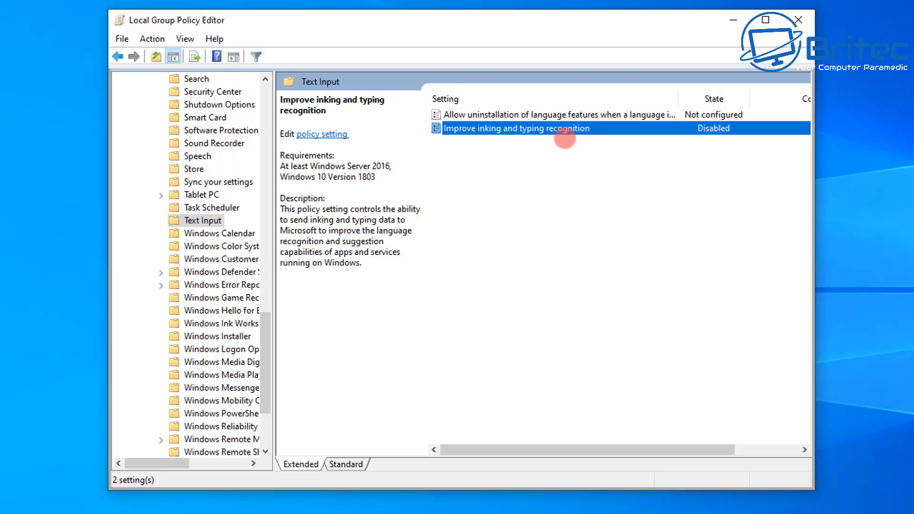
Step: In the Cloud Content folder of Windows Components, set "Do not show Windows tips" to Enabled, apply it and close its settings
{"action": "scroll", "coordinate": [223, 292], "scroll_direction": "up", "scroll_amount": 1}
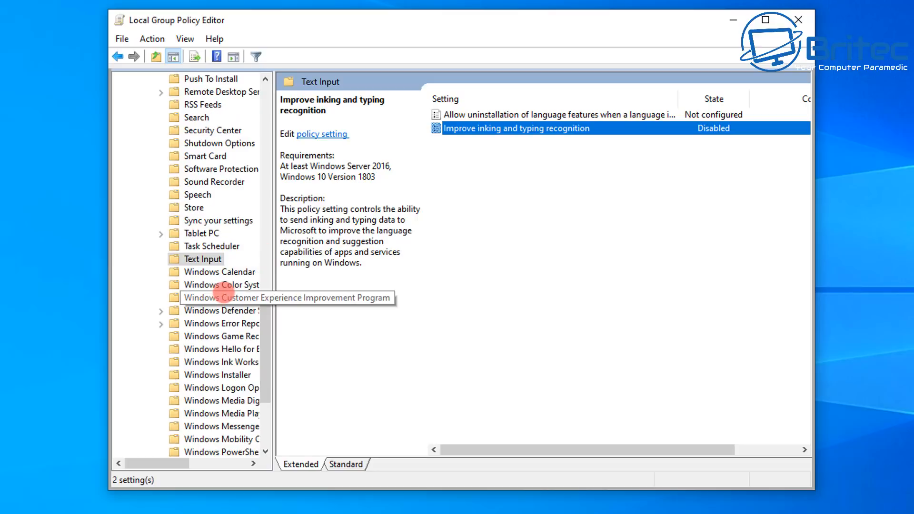
{"action": "scroll", "coordinate": [222, 292], "scroll_direction": "up", "scroll_amount": 20}
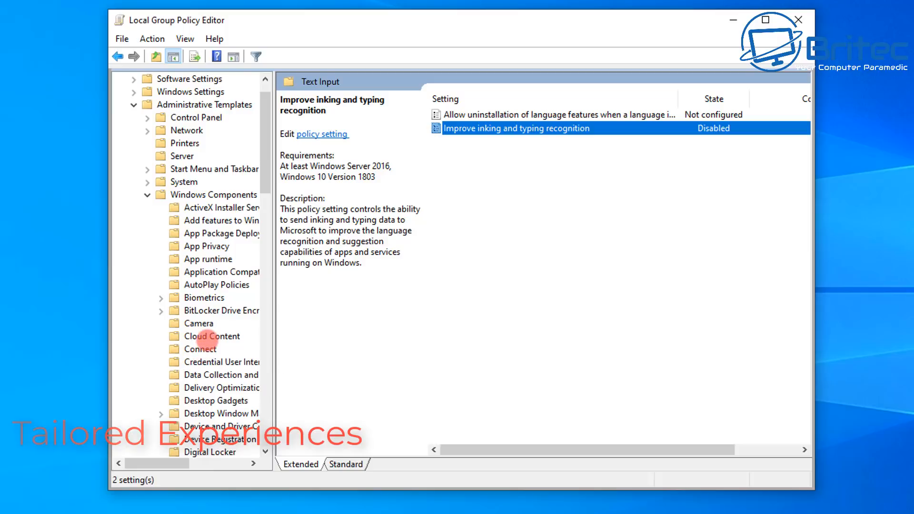
{"action": "left_click", "coordinate": [209, 337]}
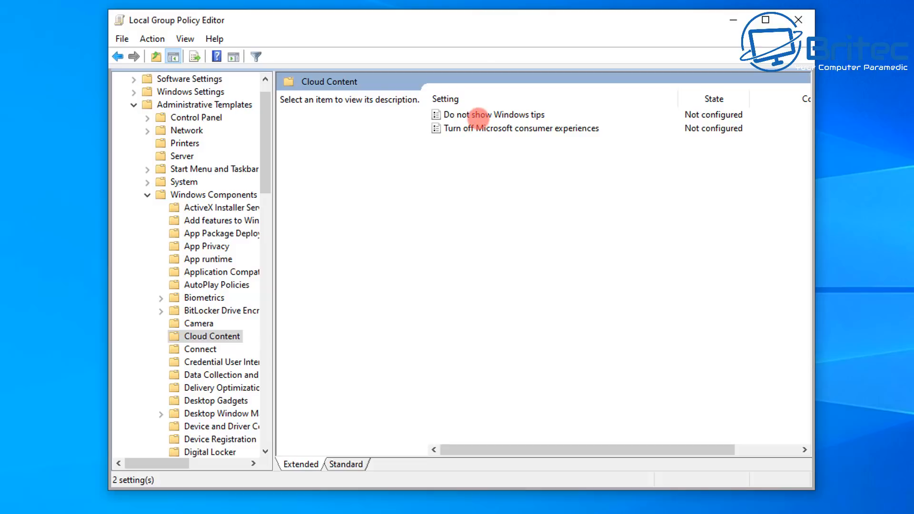
{"action": "double_click", "coordinate": [479, 115]}
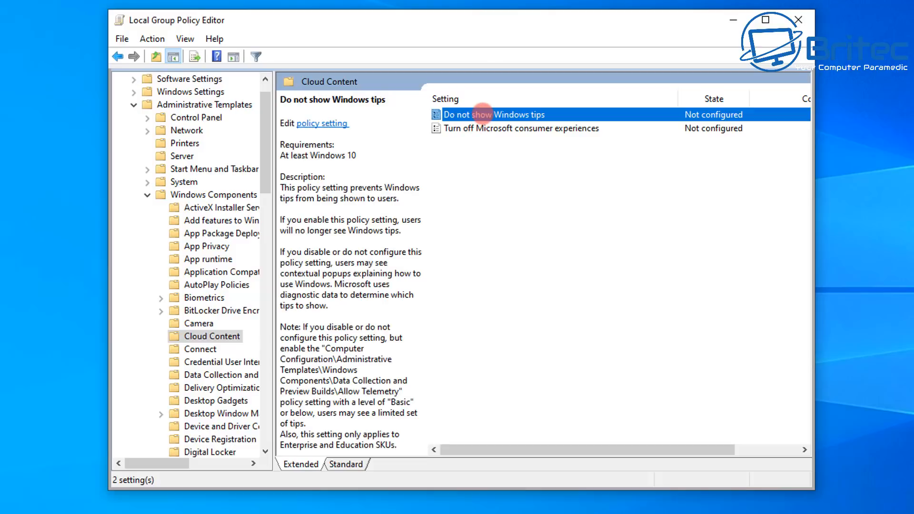
{"action": "left_click_drag", "start_coordinate": [331, 34], "coordinate": [573, 45]}
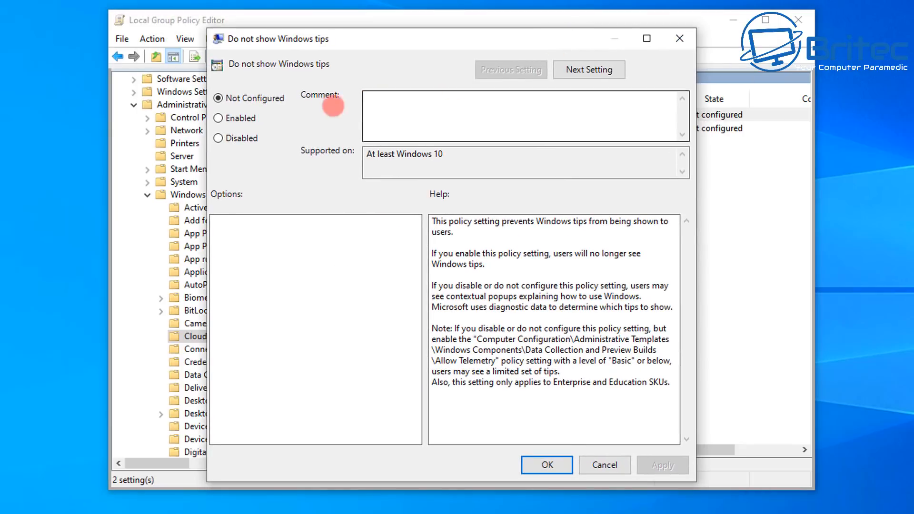
{"action": "left_click", "coordinate": [226, 138]}
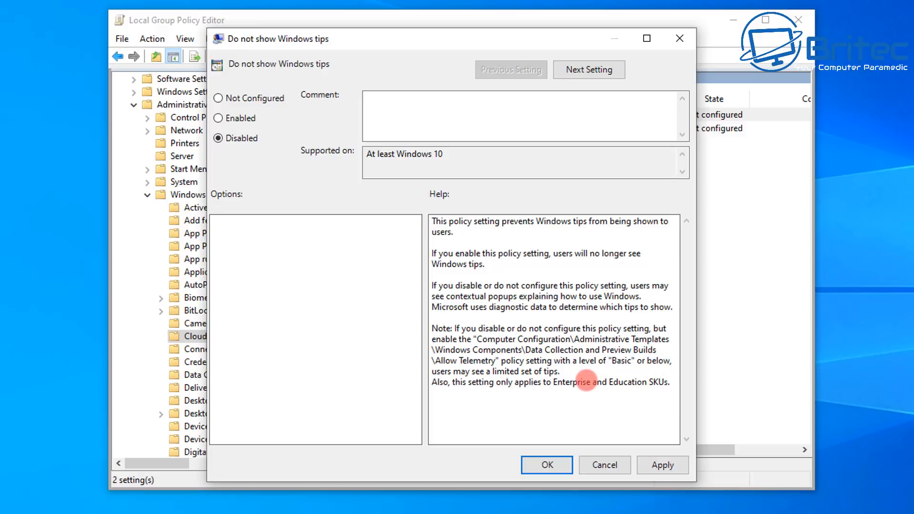
{"action": "left_click", "coordinate": [243, 119]}
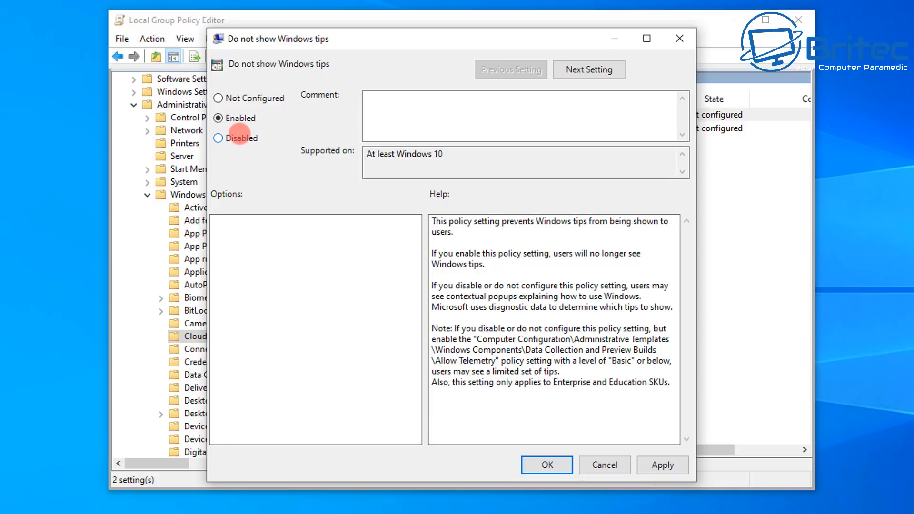
{"action": "left_click", "coordinate": [219, 138]}
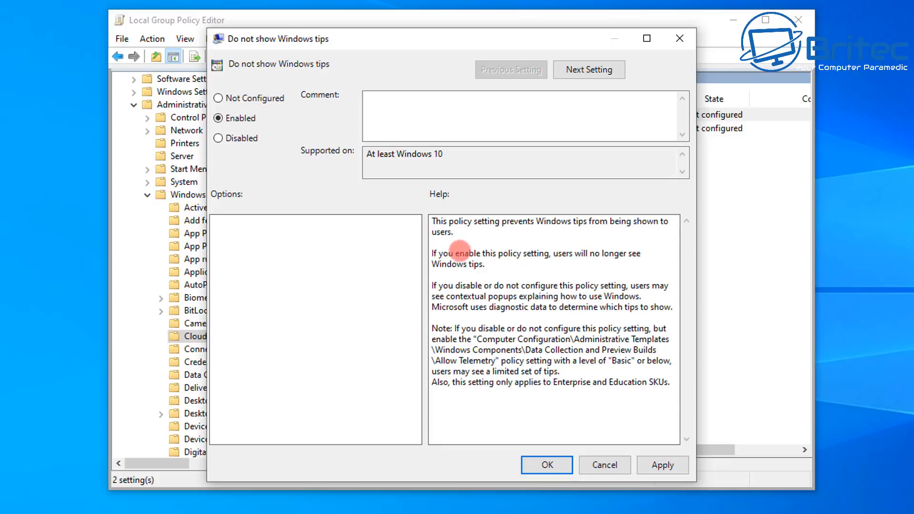
{"action": "left_click", "coordinate": [660, 465]}
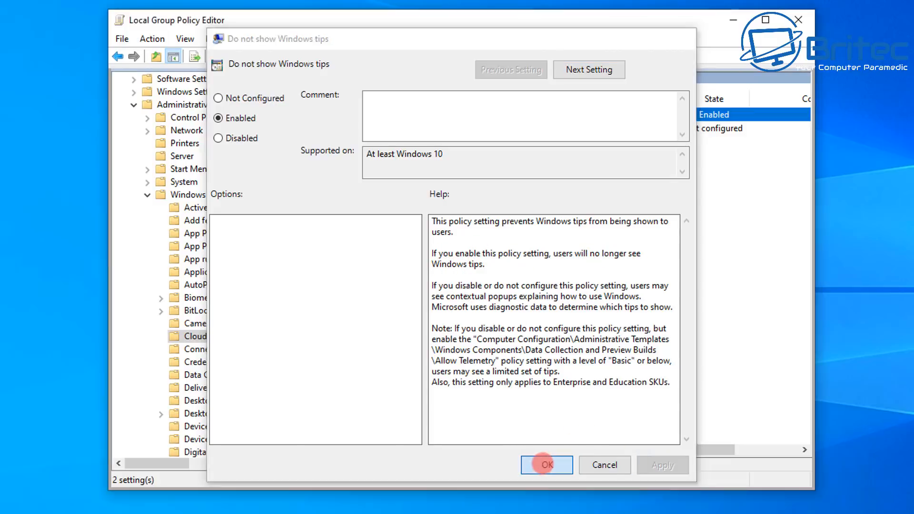
{"action": "left_click", "coordinate": [547, 464]}
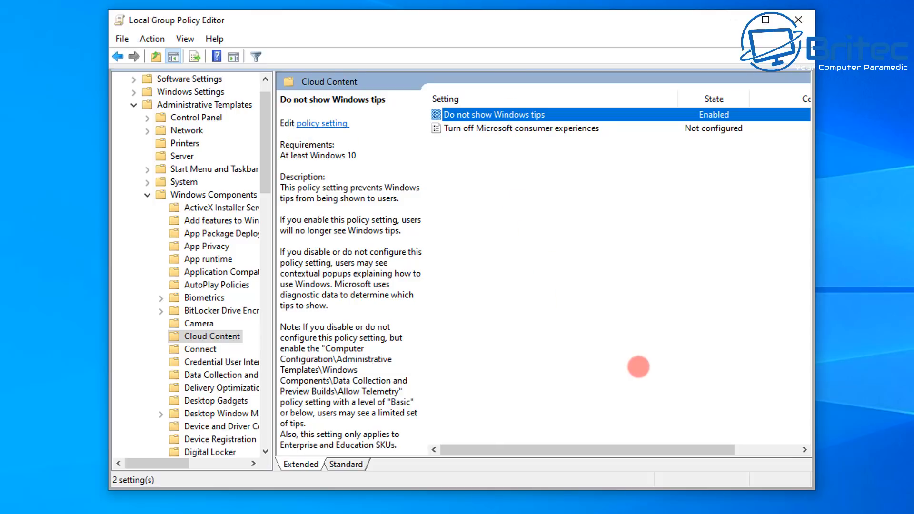
Step: Set the policy "Turn off Microsoft consumer experiences" to Enabled, apply it and close its settings
{"action": "left_click", "coordinate": [512, 128]}
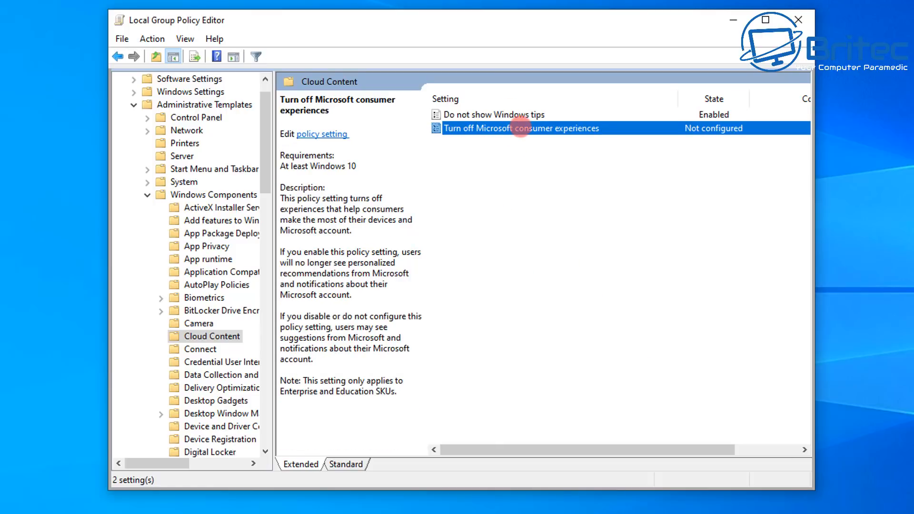
{"action": "double_click", "coordinate": [521, 127]}
{"action": "left_click_drag", "start_coordinate": [265, 45], "coordinate": [495, 38]}
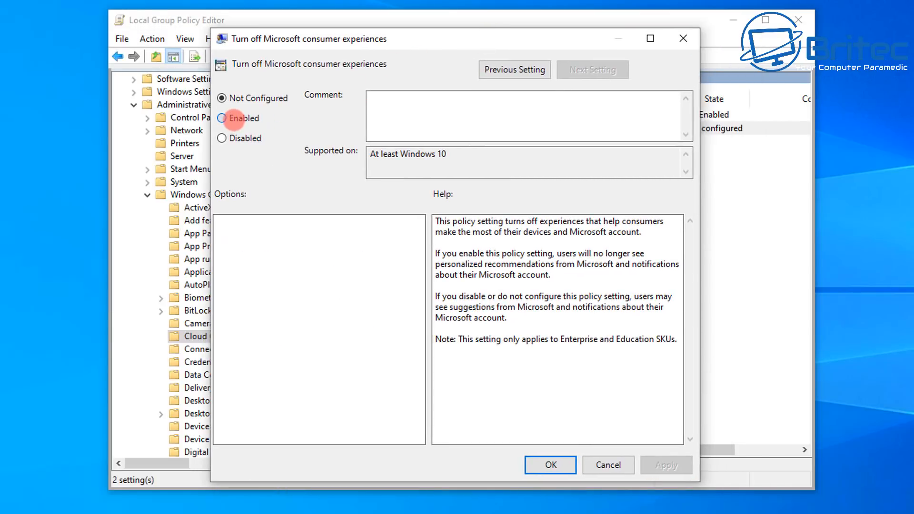
{"action": "left_click", "coordinate": [233, 118]}
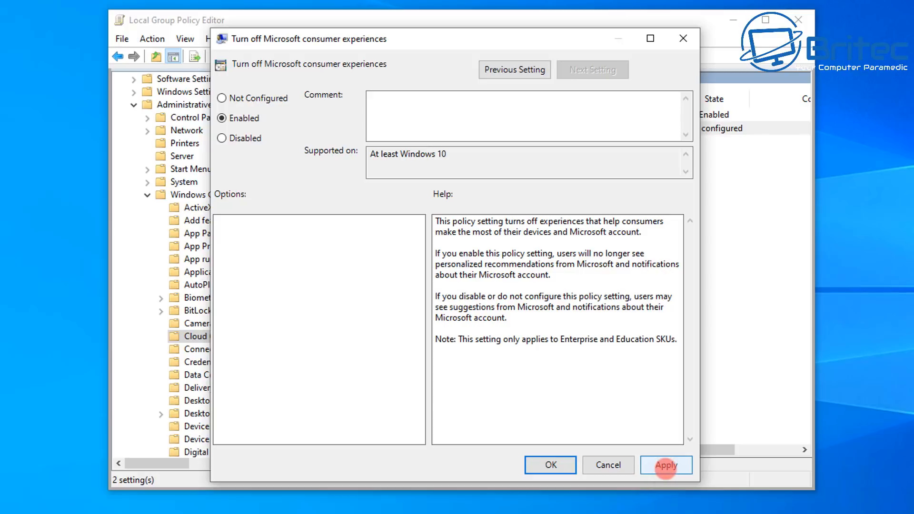
{"action": "left_click", "coordinate": [666, 465]}
{"action": "left_click", "coordinate": [553, 465]}
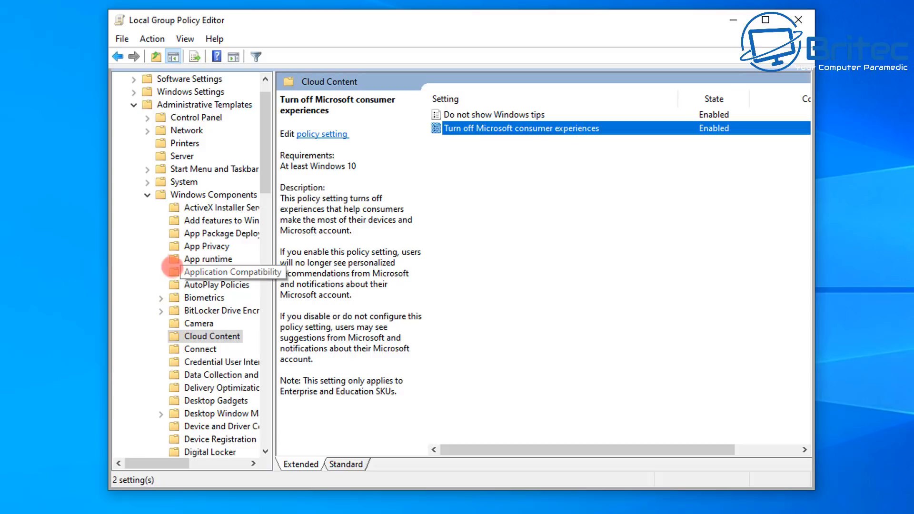
Step: Collapse Windows Components in the computer's Administrative Templates and open the User Profiles folder under System
{"action": "left_click", "coordinate": [177, 182]}
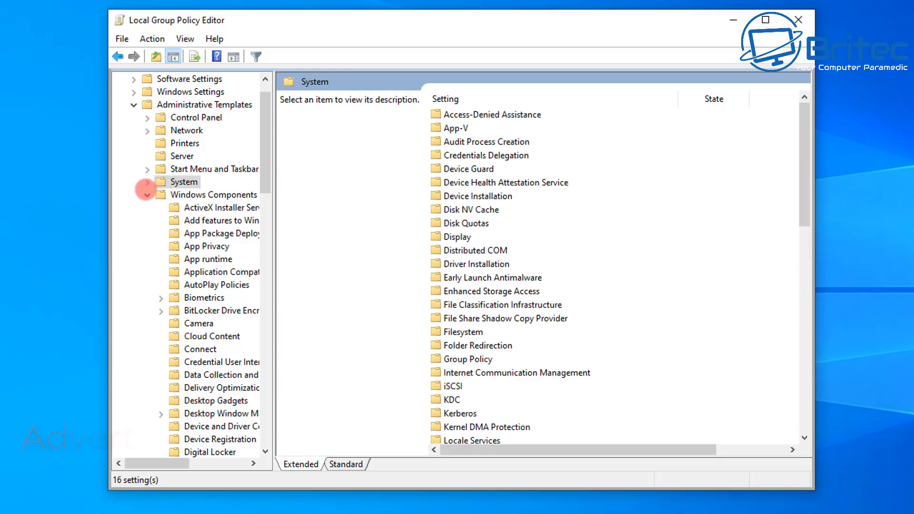
{"action": "left_click", "coordinate": [147, 194]}
{"action": "left_click", "coordinate": [148, 208]}
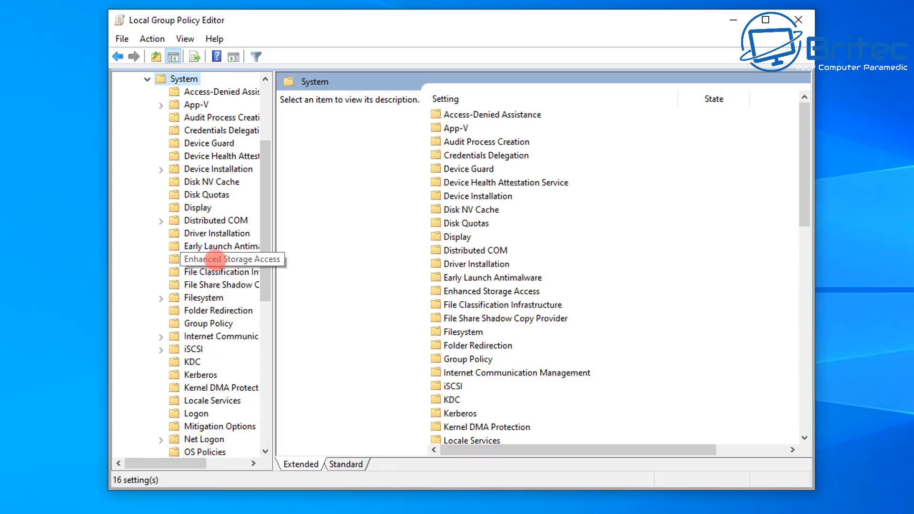
{"action": "scroll", "coordinate": [209, 259], "scroll_direction": "up", "scroll_amount": 4}
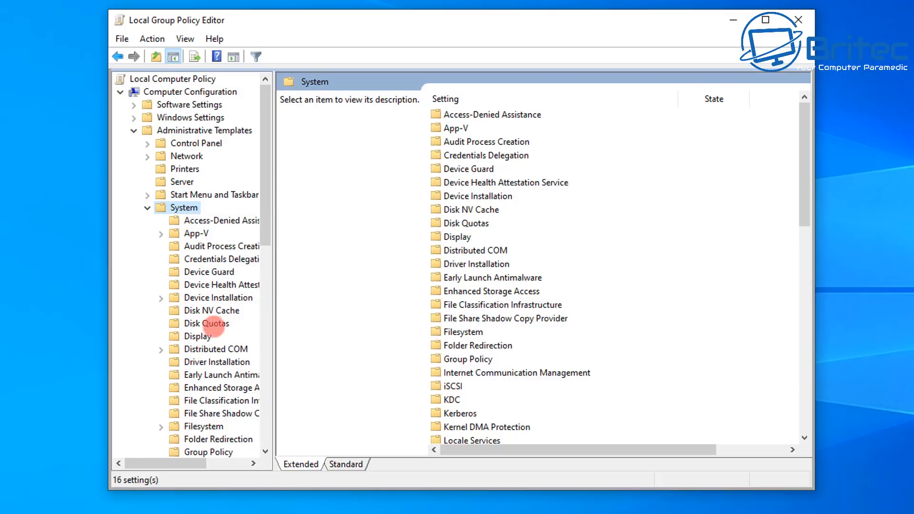
{"action": "scroll", "coordinate": [208, 373], "scroll_direction": "down", "scroll_amount": 6}
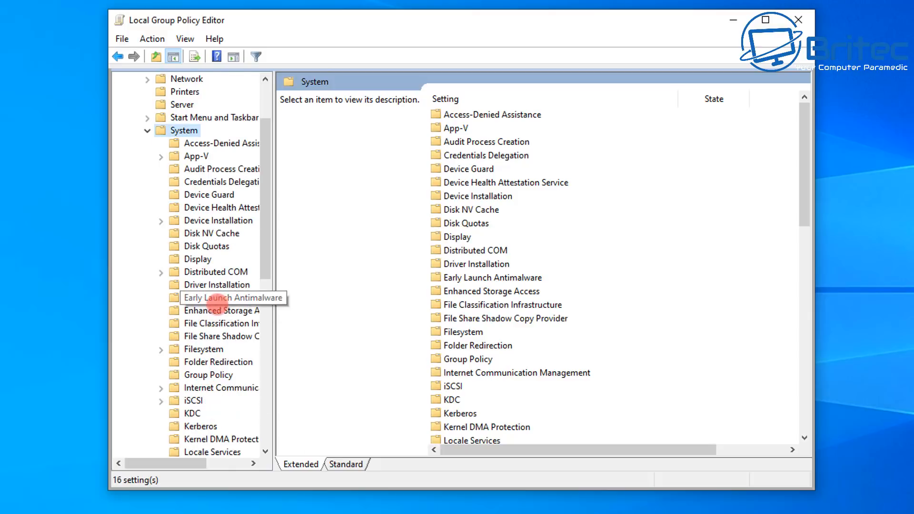
{"action": "scroll", "coordinate": [213, 387], "scroll_direction": "down", "scroll_amount": 5}
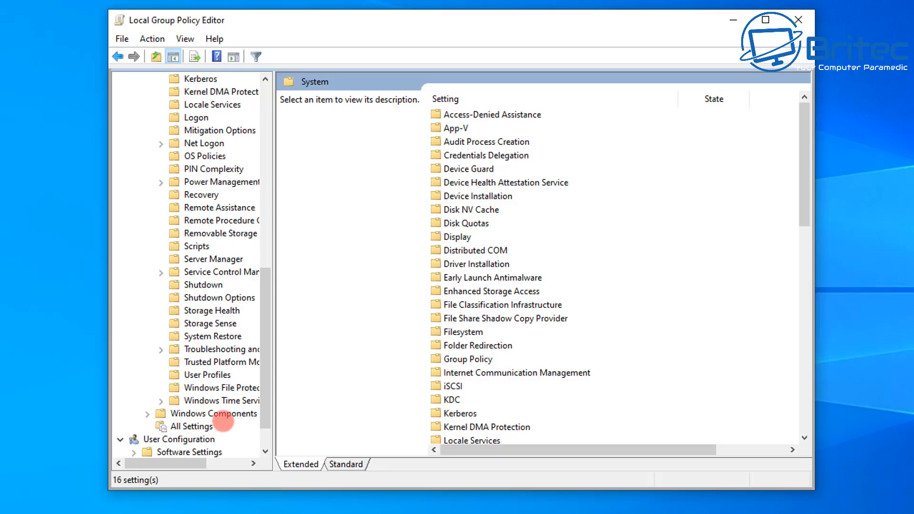
{"action": "left_click", "coordinate": [208, 375]}
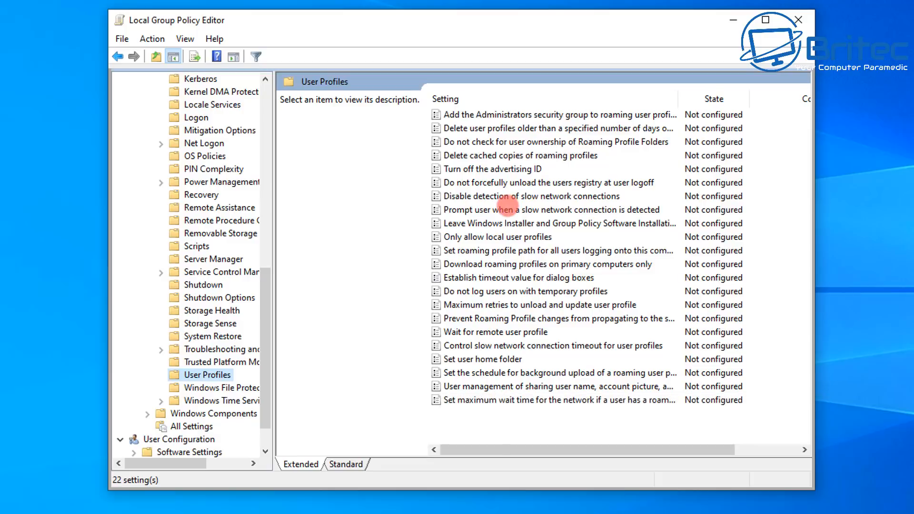
Step: Set the policy "Turn off the advertising ID" to Enabled, apply it and close its settings
{"action": "left_click", "coordinate": [508, 169]}
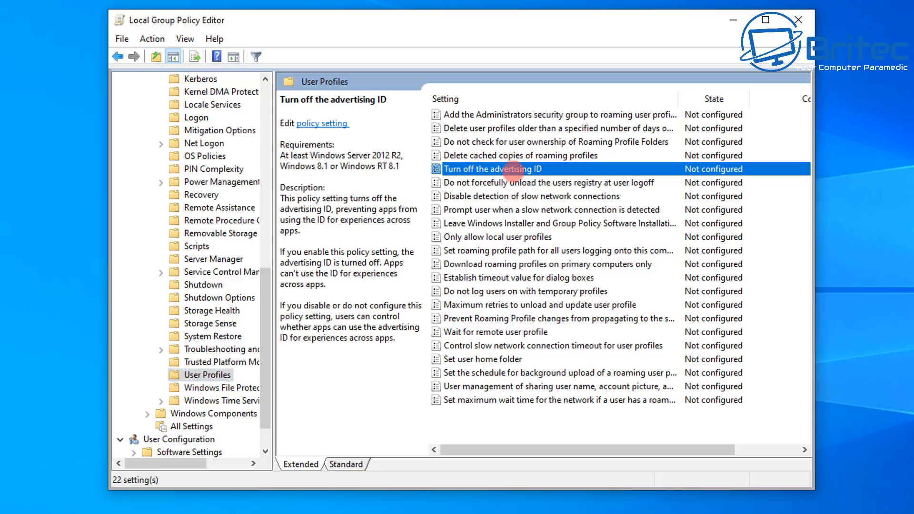
{"action": "double_click", "coordinate": [513, 172]}
{"action": "left_click_drag", "start_coordinate": [335, 16], "coordinate": [580, 45]}
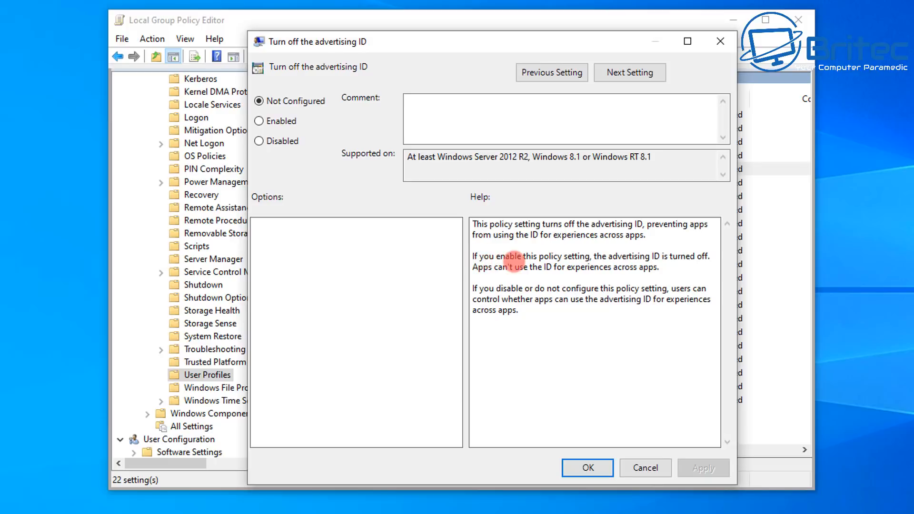
{"action": "left_click", "coordinate": [295, 121]}
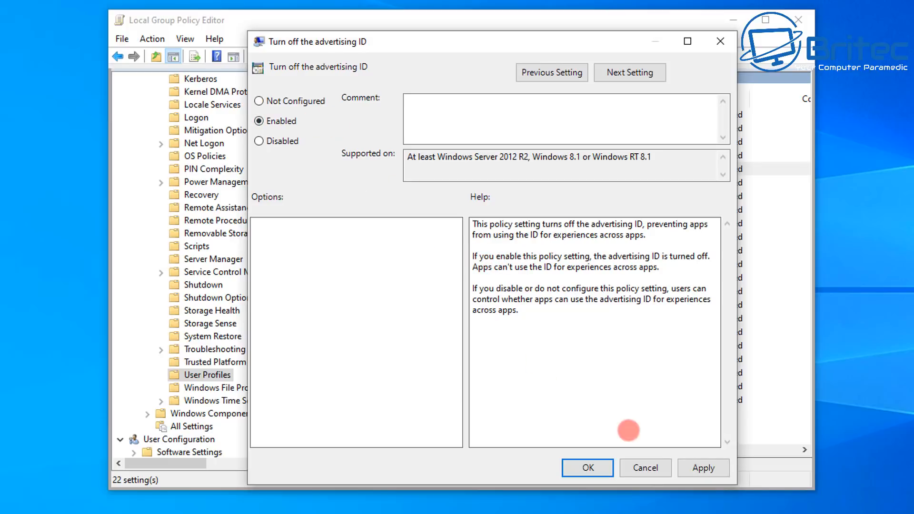
{"action": "left_click", "coordinate": [704, 467]}
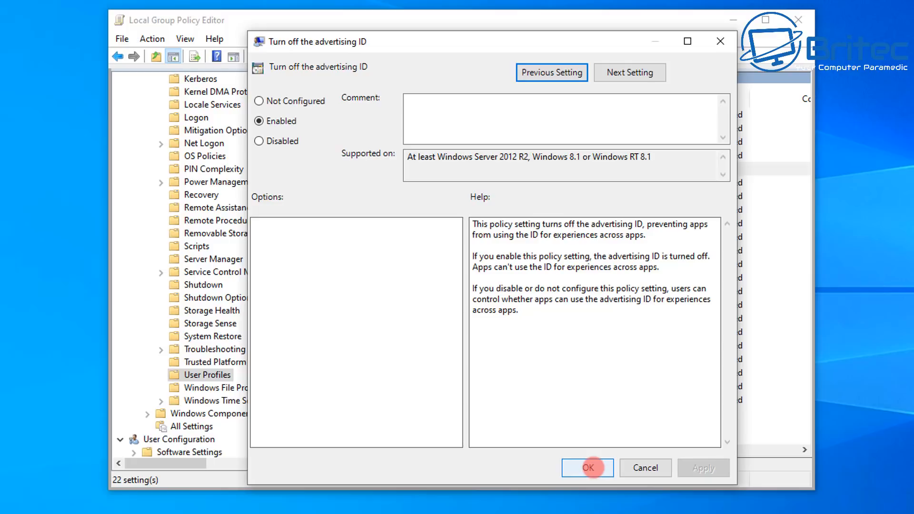
{"action": "left_click", "coordinate": [588, 468]}
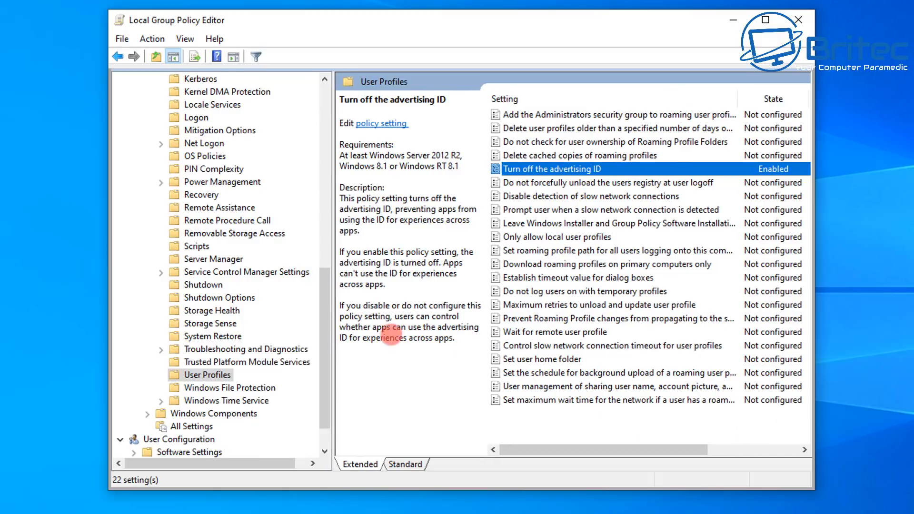
Step: In the OS Policies folder of System, set "Allow publishing of User Activities" to Disabled, apply it and close its settings
{"action": "left_click", "coordinate": [204, 156]}
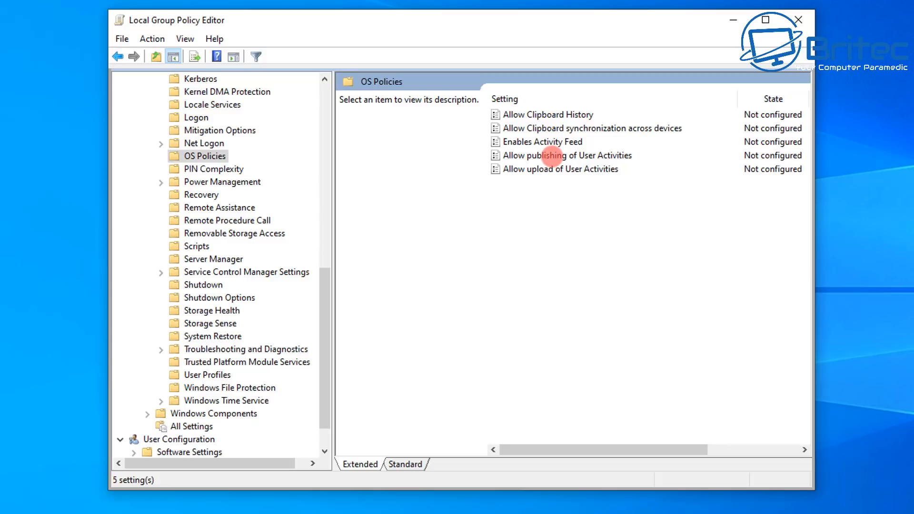
{"action": "left_click", "coordinate": [551, 157]}
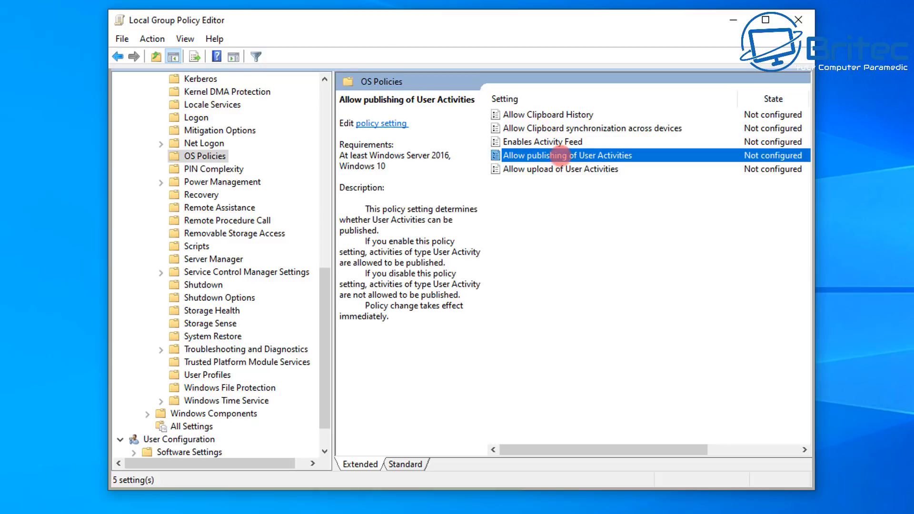
{"action": "double_click", "coordinate": [588, 155]}
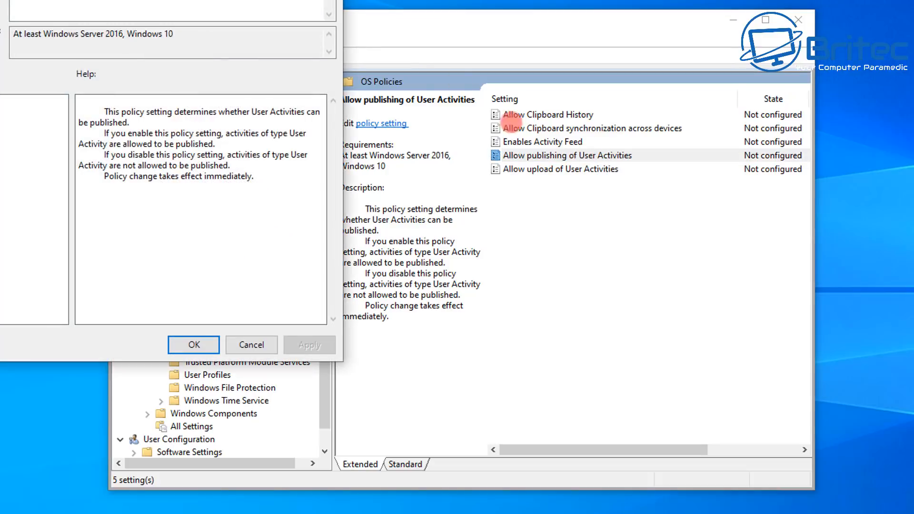
{"action": "left_click_drag", "start_coordinate": [169, 0], "coordinate": [526, 40]}
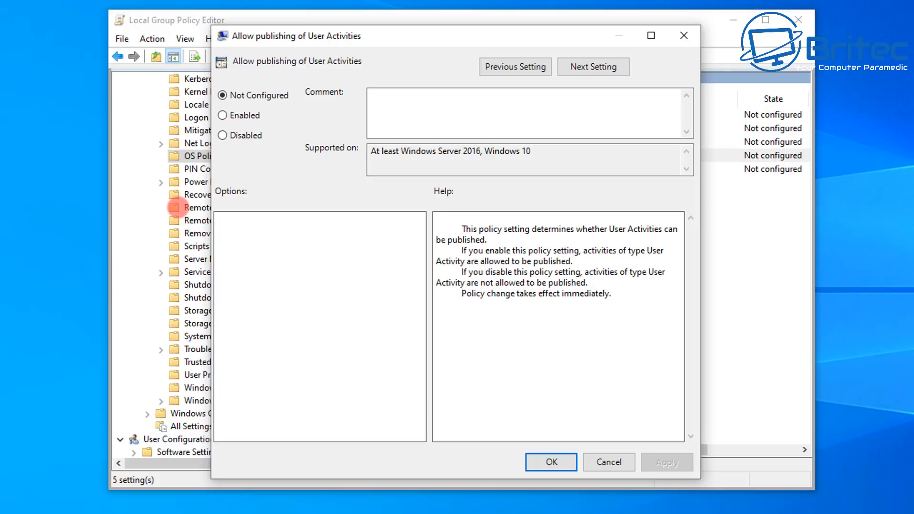
{"action": "left_click", "coordinate": [233, 135]}
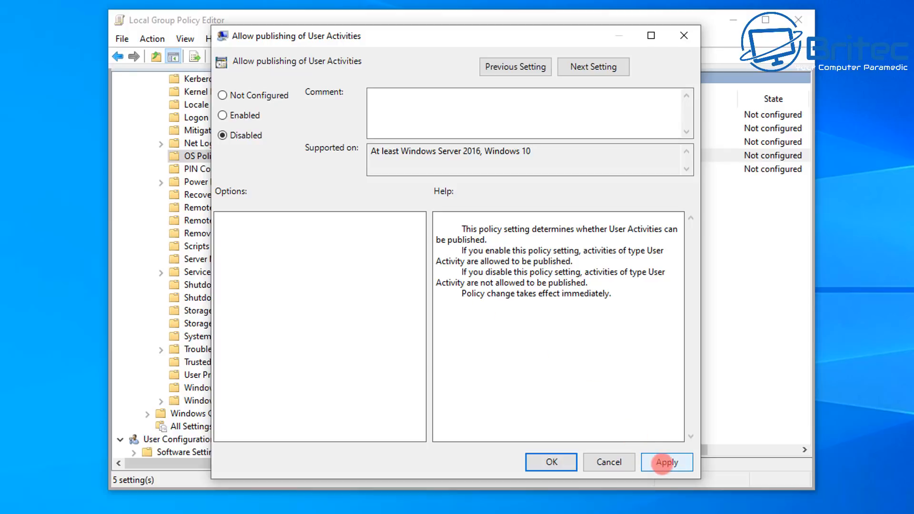
{"action": "left_click", "coordinate": [666, 462]}
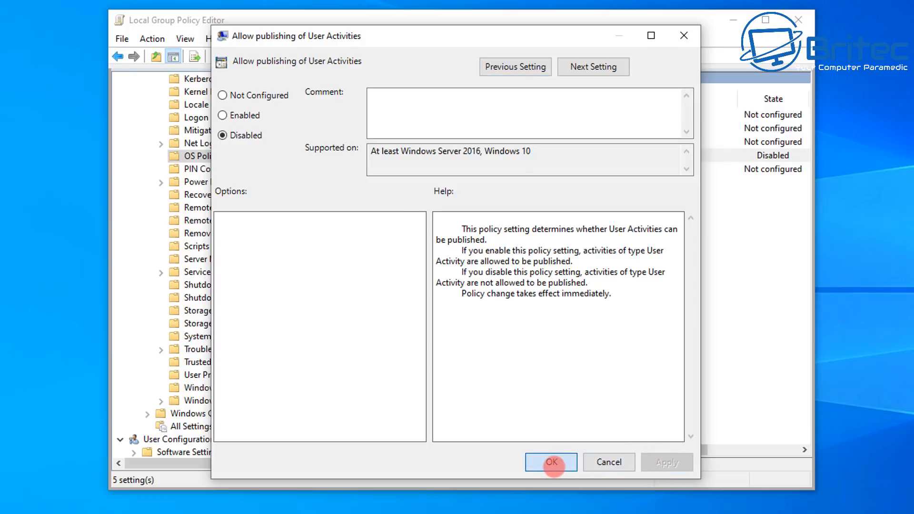
{"action": "left_click", "coordinate": [552, 462]}
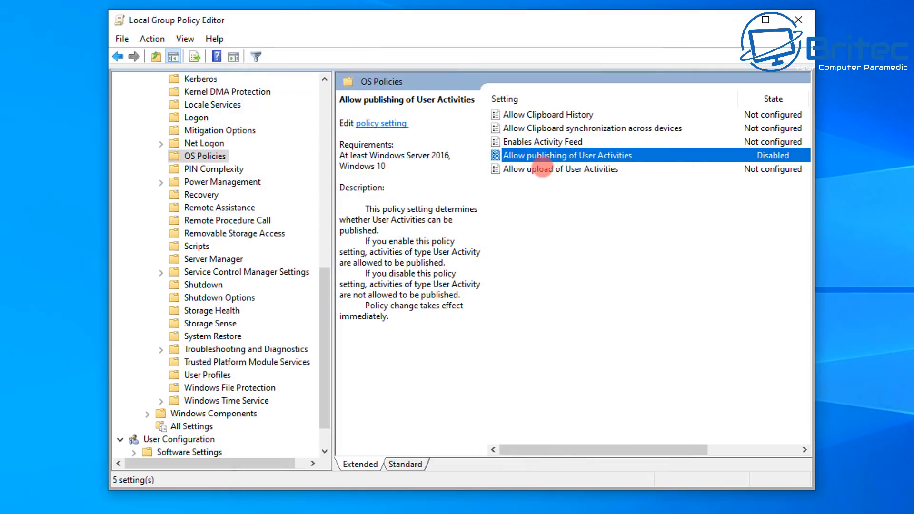
Step: Set the policy "Allow upload of User Activities" to Disabled, apply it and close its settings
{"action": "left_click", "coordinate": [543, 169]}
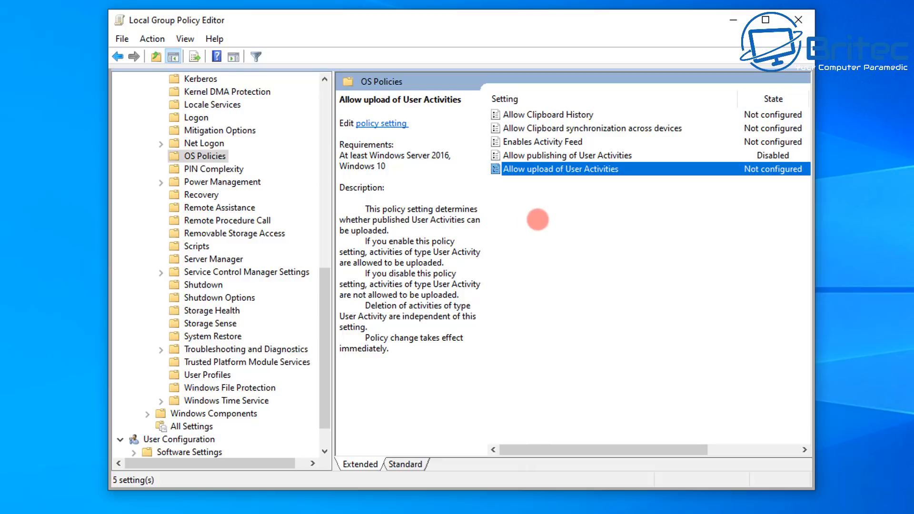
{"action": "double_click", "coordinate": [592, 168]}
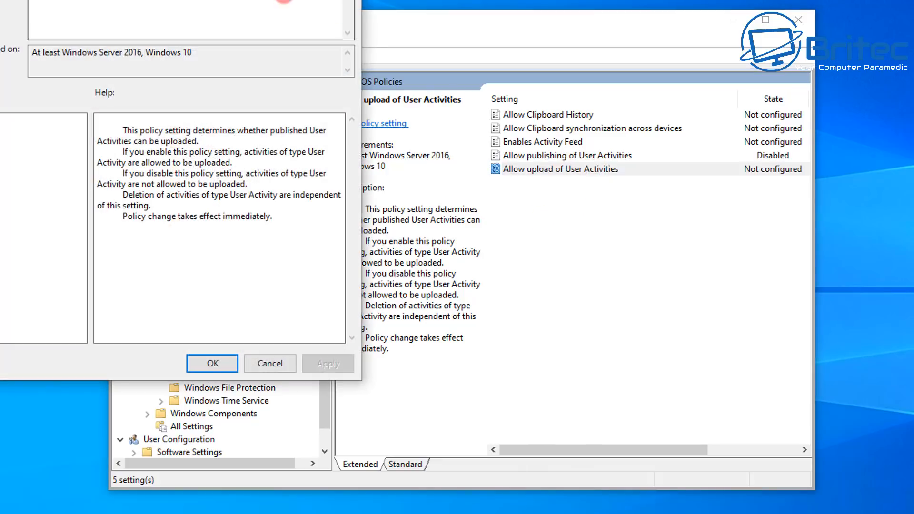
{"action": "left_click_drag", "start_coordinate": [592, 168], "coordinate": [598, 44]}
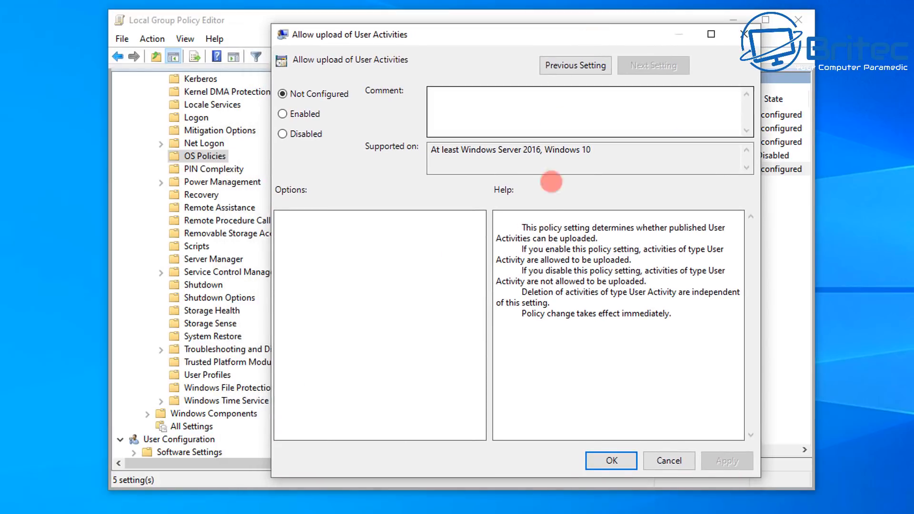
{"action": "left_click", "coordinate": [286, 133]}
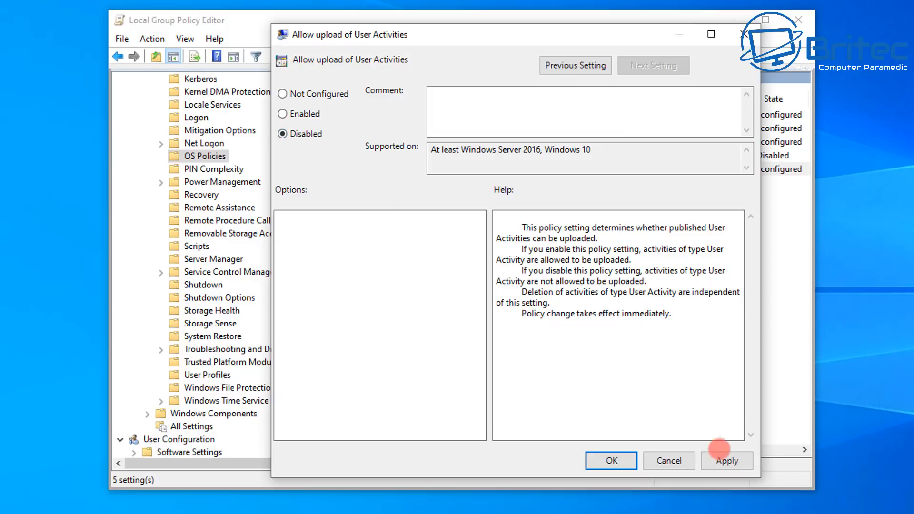
{"action": "left_click", "coordinate": [726, 459]}
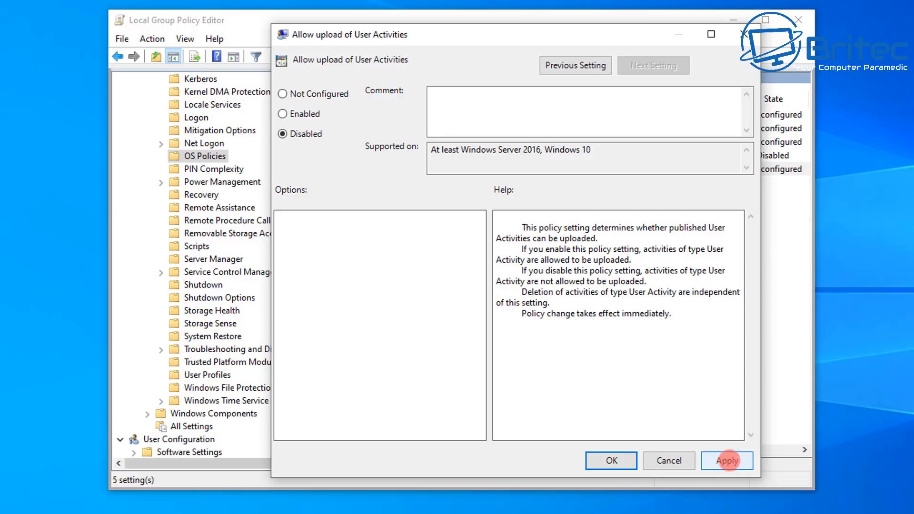
{"action": "left_click", "coordinate": [610, 459]}
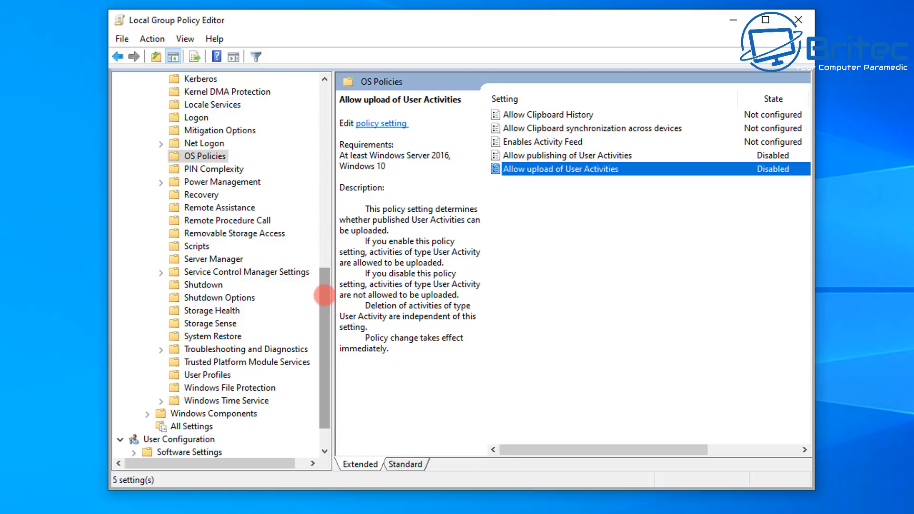
Step: Collapse the System folder and expand Windows Components in the Administrative Templates of Computer Configuration
{"action": "left_click_drag", "start_coordinate": [329, 296], "coordinate": [340, 108]}
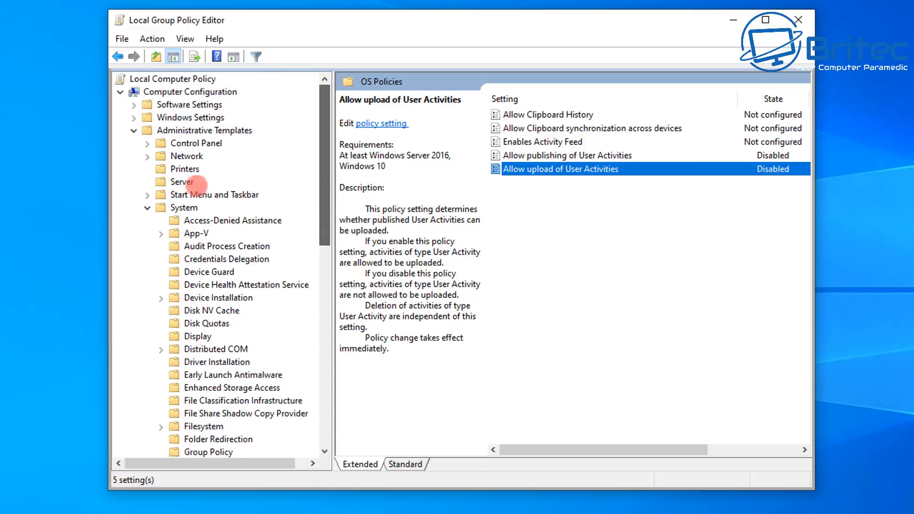
{"action": "left_click", "coordinate": [144, 208]}
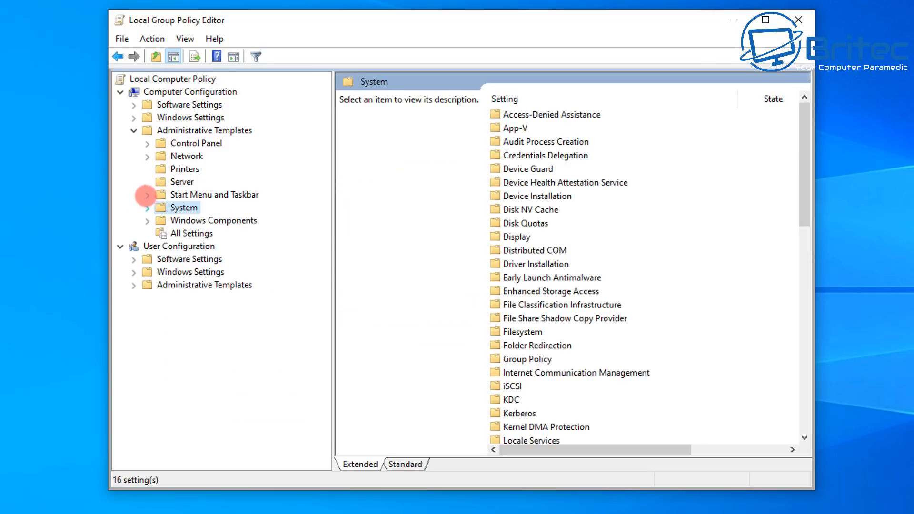
{"action": "left_click", "coordinate": [134, 131]}
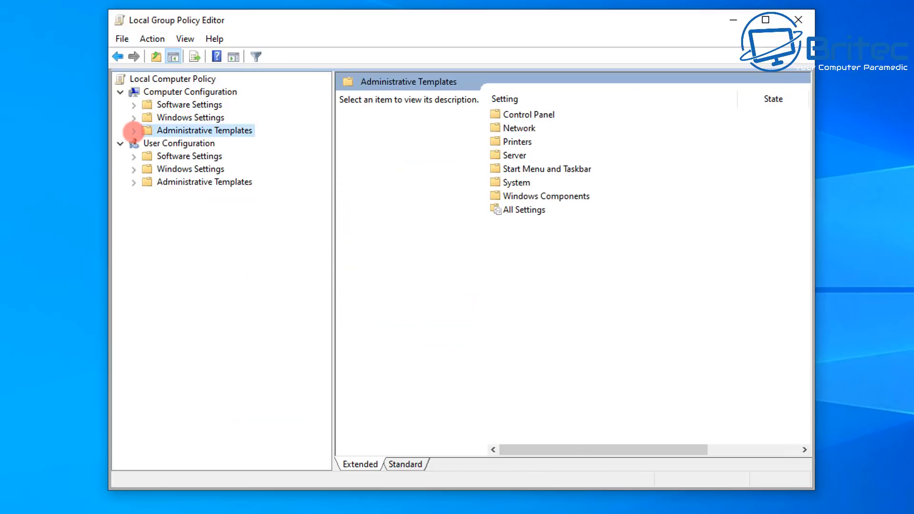
{"action": "left_click", "coordinate": [133, 131]}
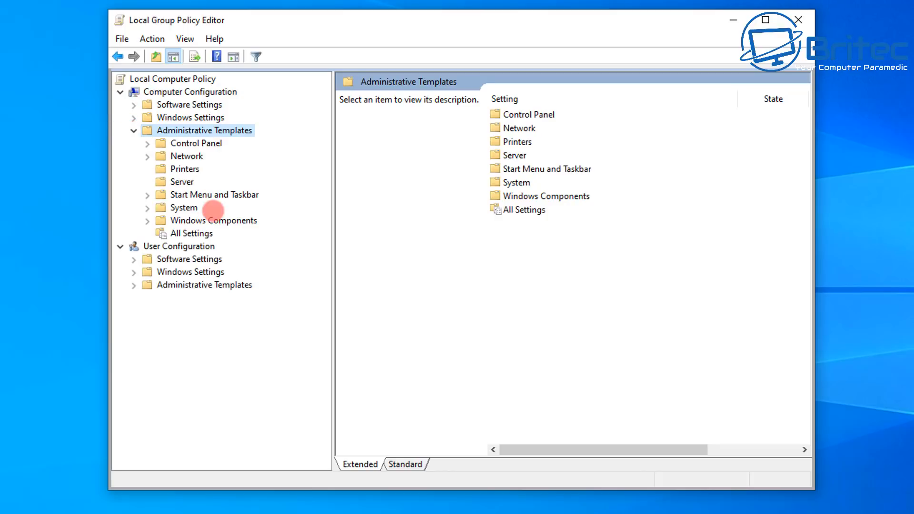
{"action": "left_click", "coordinate": [200, 220]}
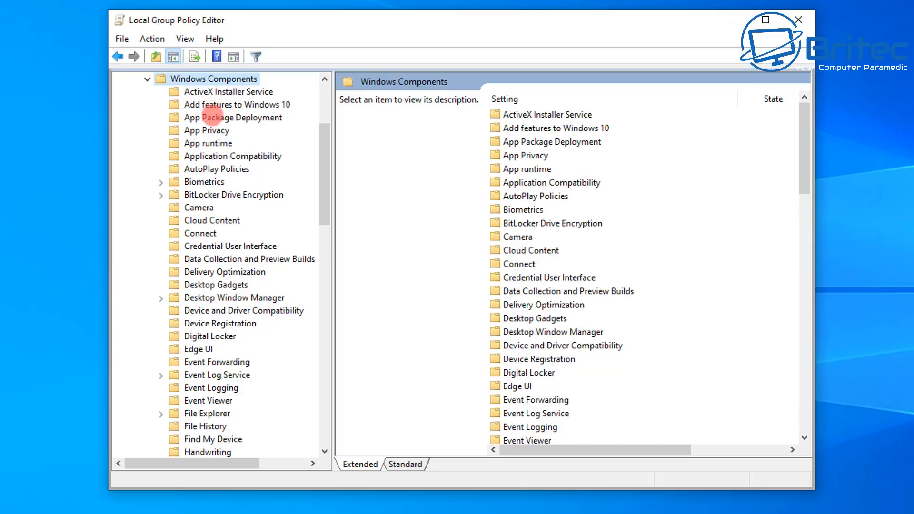
Step: In the Online Assistance folder of Windows Components, set "Turn off Active Help" to Enabled, apply it and close its settings
{"action": "scroll", "coordinate": [209, 349], "scroll_direction": "down", "scroll_amount": 16}
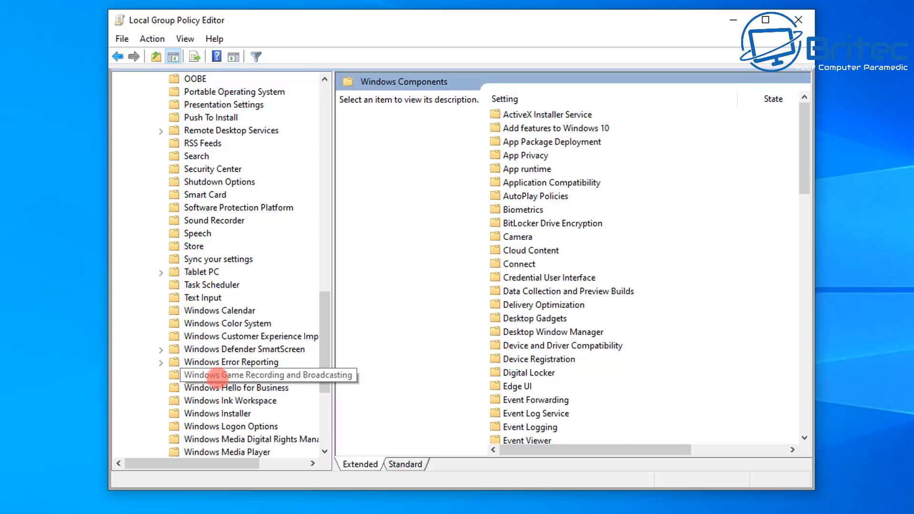
{"action": "scroll", "coordinate": [217, 376], "scroll_direction": "down", "scroll_amount": 5}
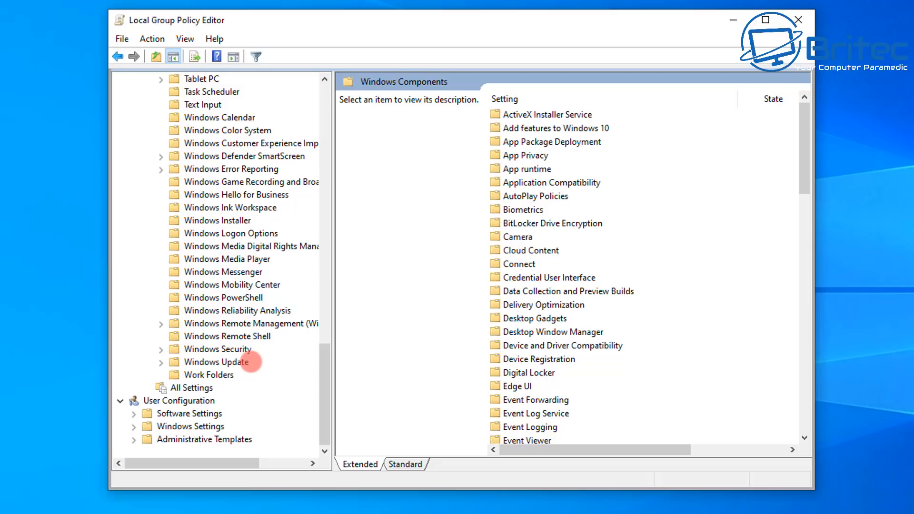
{"action": "scroll", "coordinate": [251, 362], "scroll_direction": "up", "scroll_amount": 3}
{"action": "scroll", "coordinate": [232, 388], "scroll_direction": "up", "scroll_amount": 5}
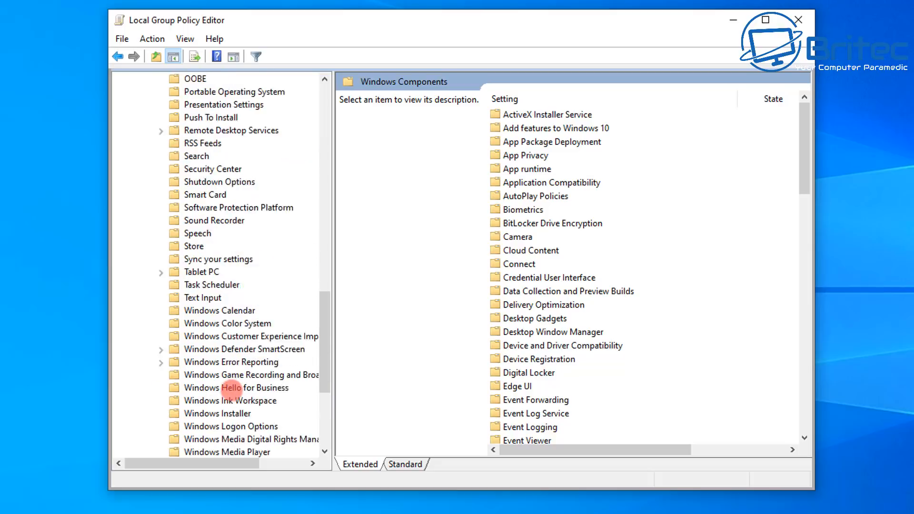
{"action": "left_click", "coordinate": [223, 183]}
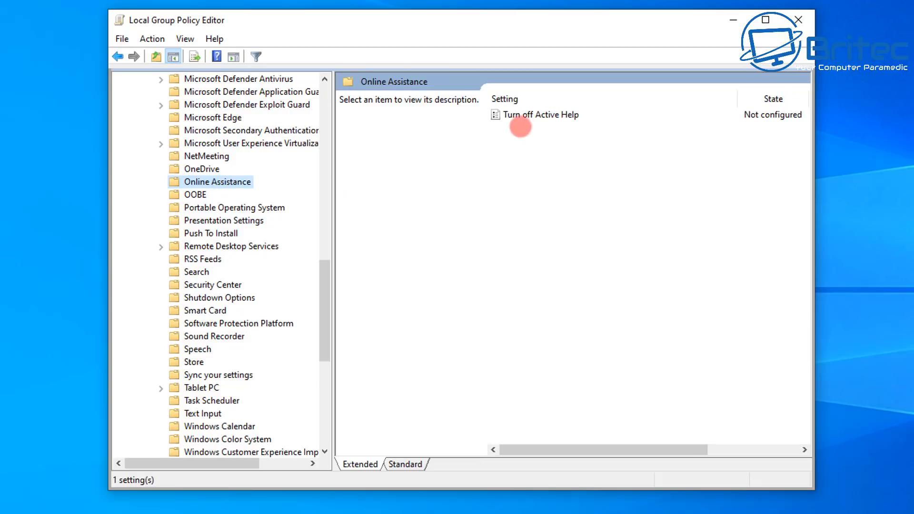
{"action": "left_click", "coordinate": [534, 115]}
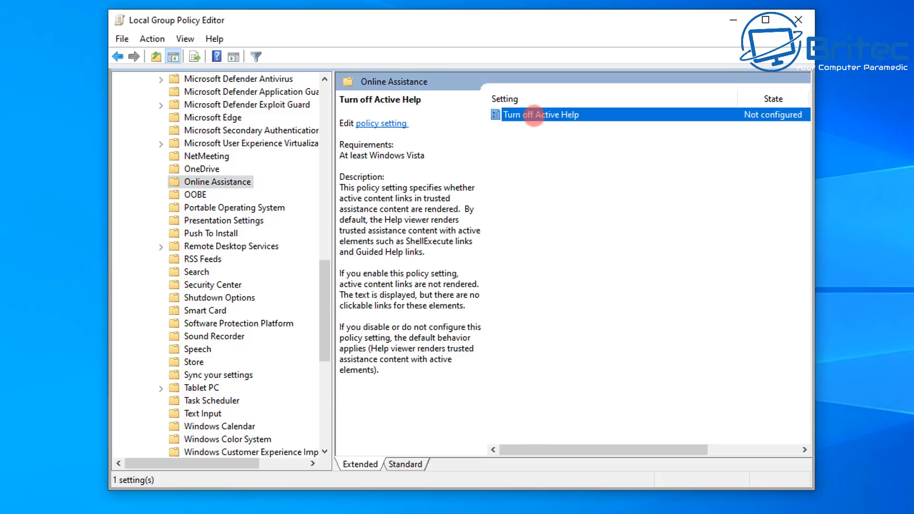
{"action": "double_click", "coordinate": [534, 116]}
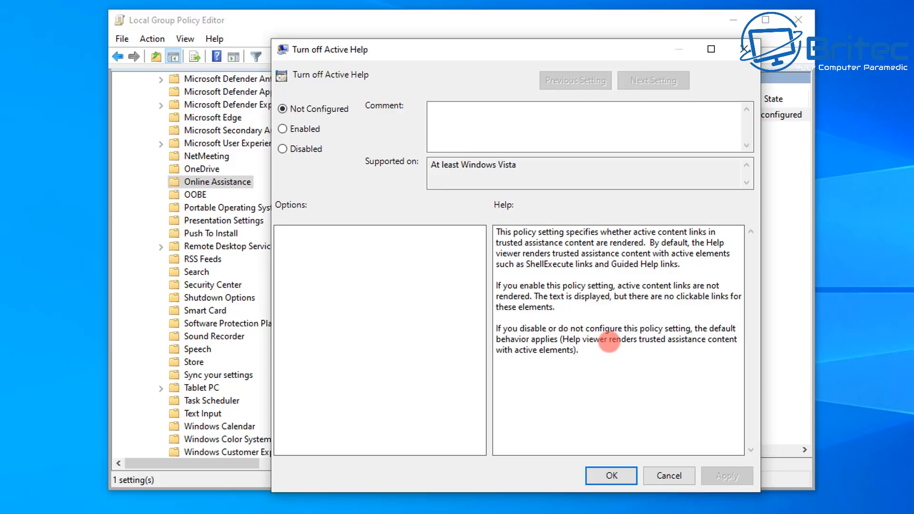
{"action": "left_click", "coordinate": [283, 129]}
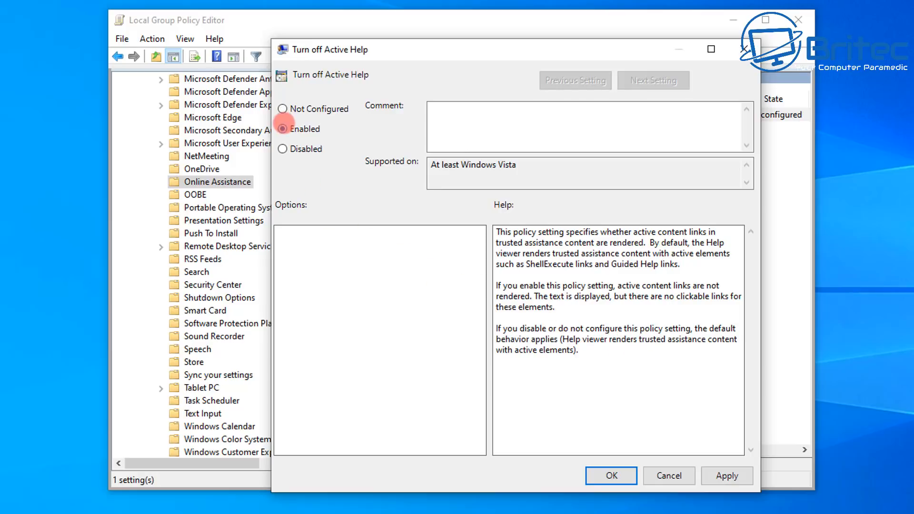
{"action": "left_click", "coordinate": [726, 476]}
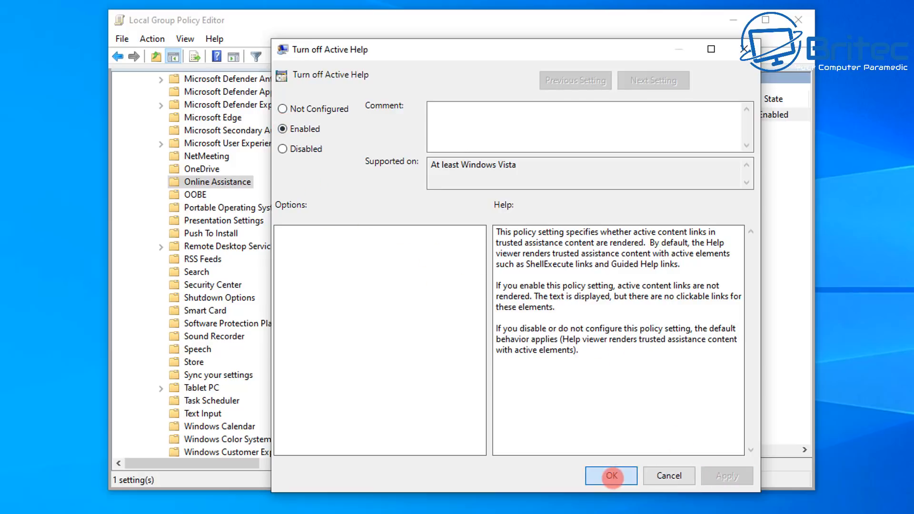
{"action": "left_click", "coordinate": [612, 476]}
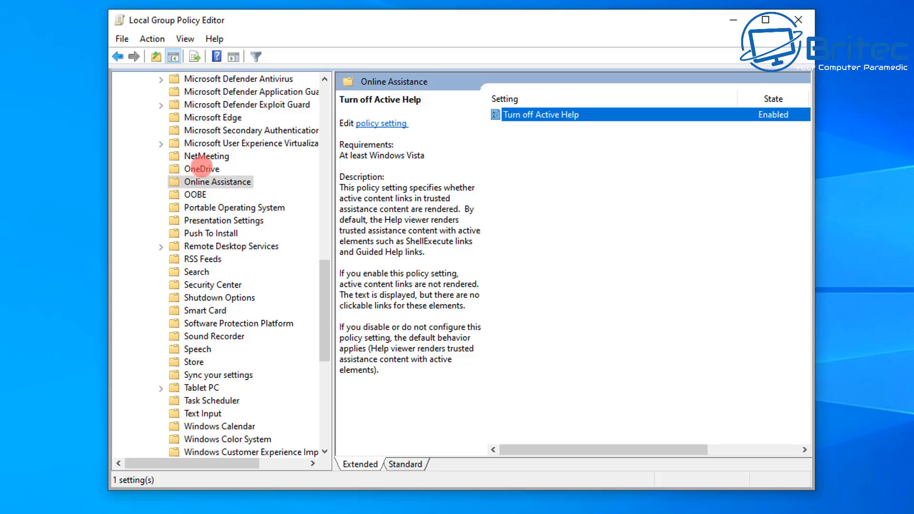
Step: In the OneDrive folder, review the policy "Prevent the usage of OneDrive for file storage" and close its settings without changing it
{"action": "left_click", "coordinate": [200, 169]}
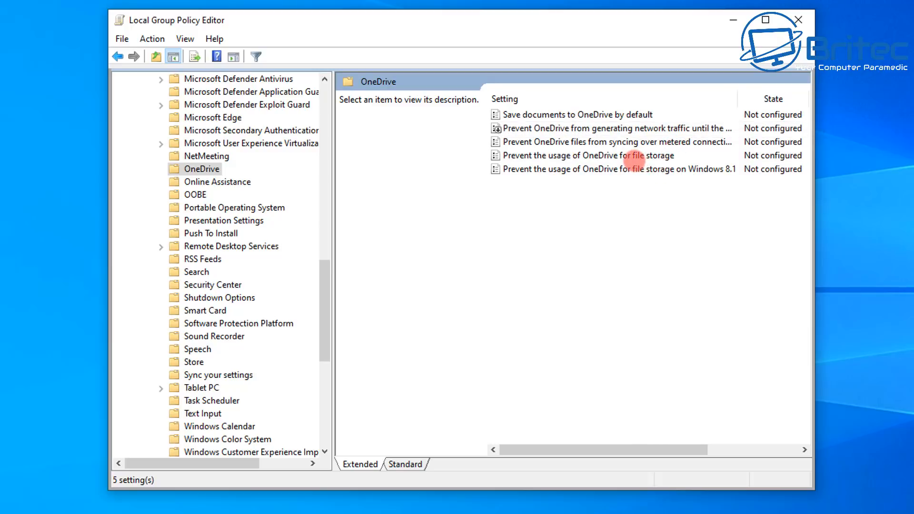
{"action": "left_click", "coordinate": [636, 155]}
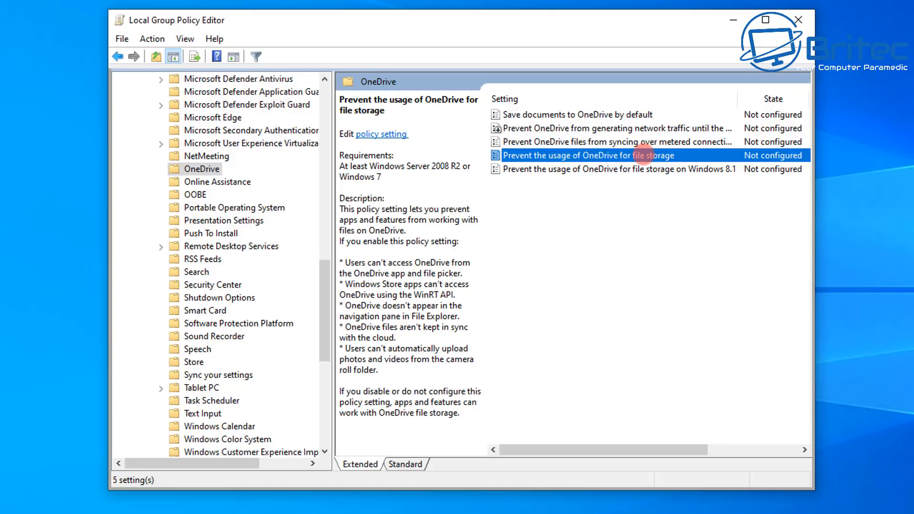
{"action": "double_click", "coordinate": [643, 156]}
{"action": "left_click_drag", "start_coordinate": [210, 5], "coordinate": [589, 55]}
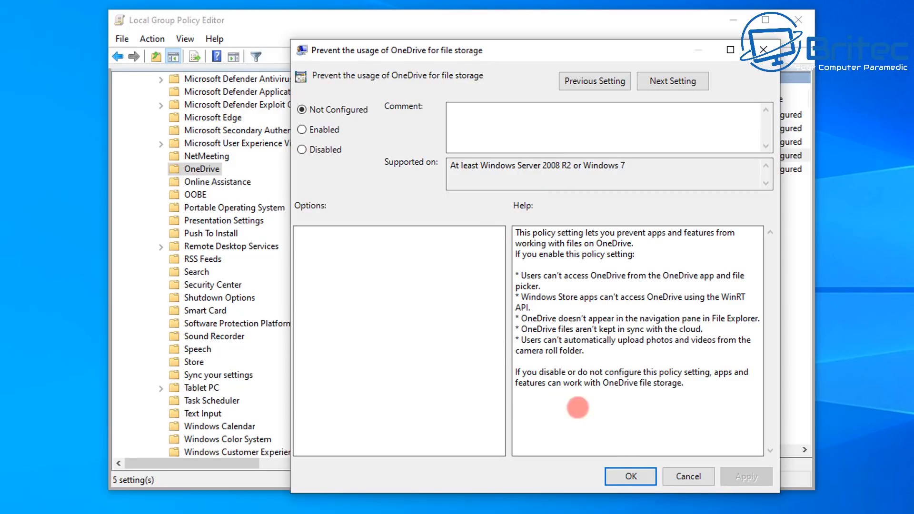
{"action": "left_click", "coordinate": [688, 476]}
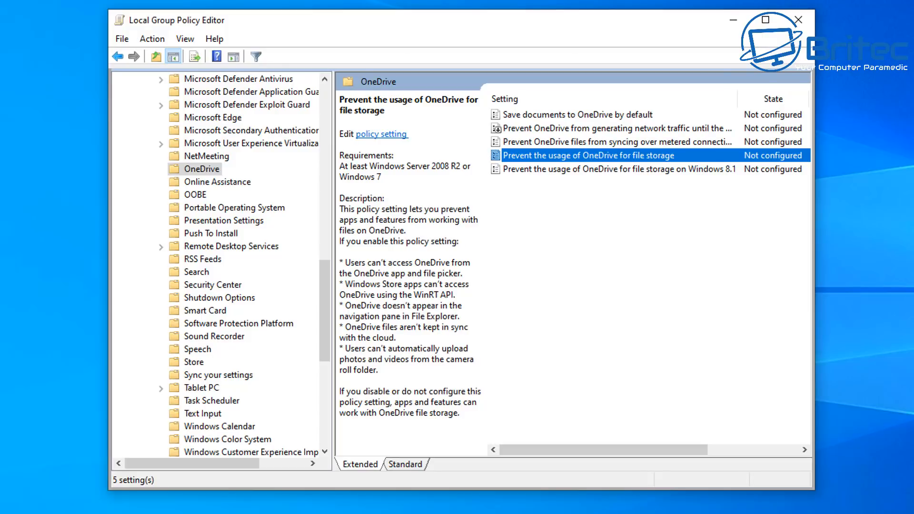
Step: Collapse and re-expand Administrative Templates in Computer Configuration and its Windows Components folder
{"action": "scroll", "coordinate": [222, 194], "scroll_direction": "up", "scroll_amount": 8}
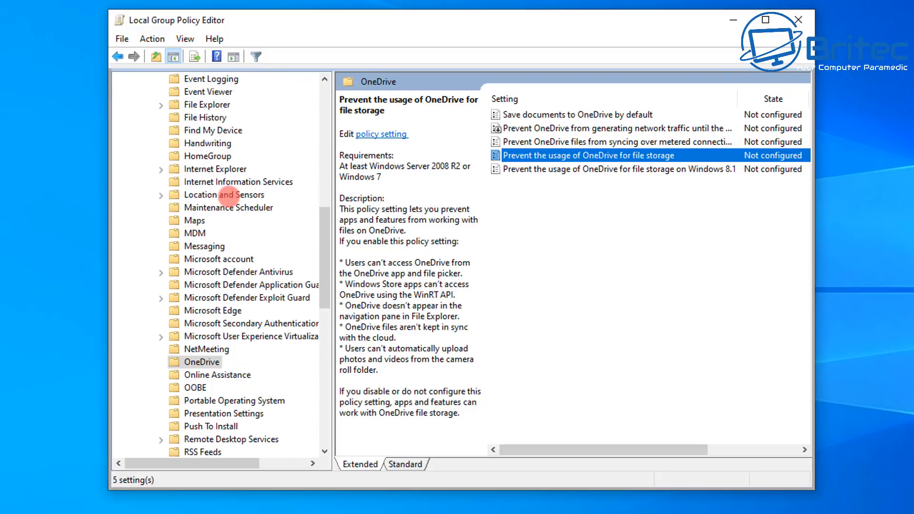
{"action": "scroll", "coordinate": [222, 194], "scroll_direction": "up", "scroll_amount": 9}
{"action": "left_click", "coordinate": [147, 221]}
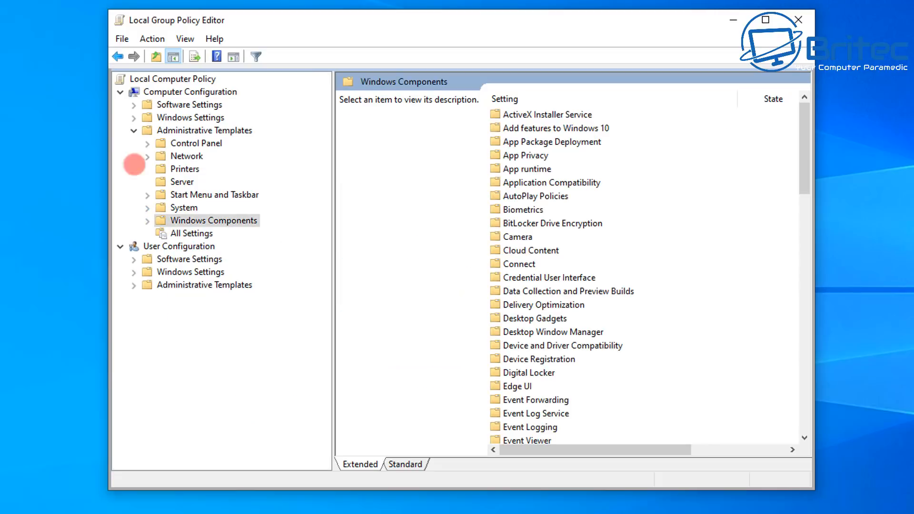
{"action": "left_click", "coordinate": [134, 130]}
{"action": "left_click", "coordinate": [134, 131]}
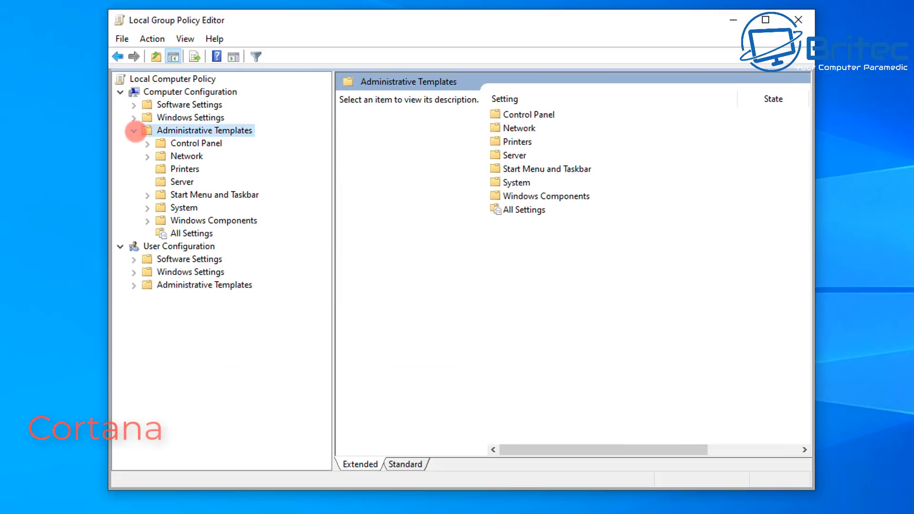
{"action": "left_click", "coordinate": [195, 221]}
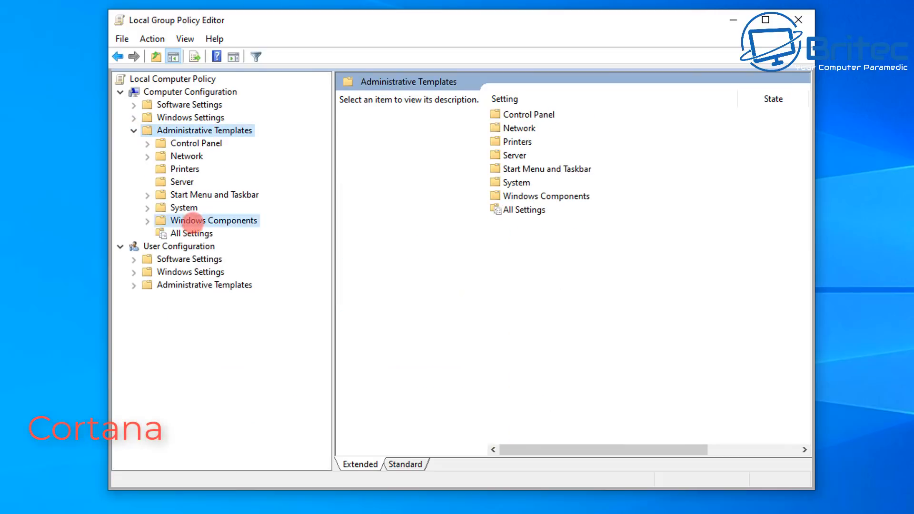
{"action": "left_click", "coordinate": [147, 220]}
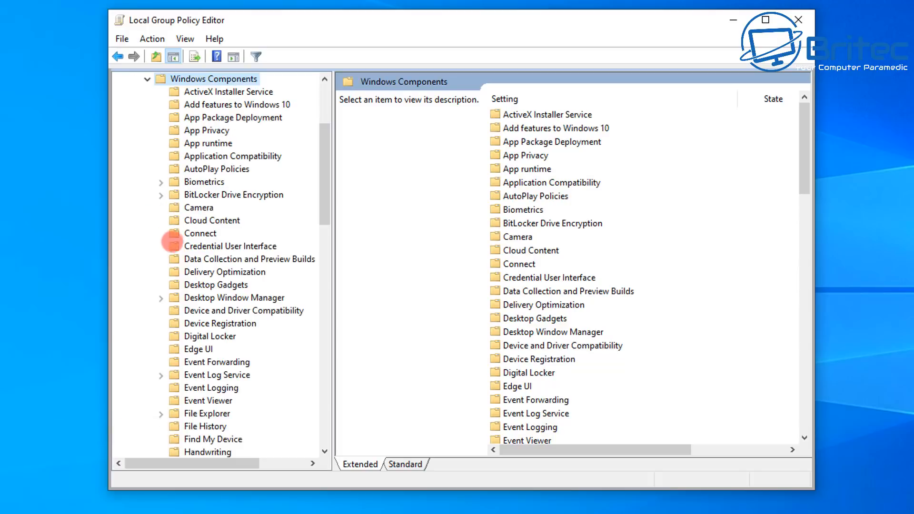
Step: Show the policies in the Search folder of Windows Components and widen the editor window
{"action": "scroll", "coordinate": [231, 394], "scroll_direction": "down", "scroll_amount": 3}
{"action": "scroll", "coordinate": [231, 395], "scroll_direction": "down", "scroll_amount": 10}
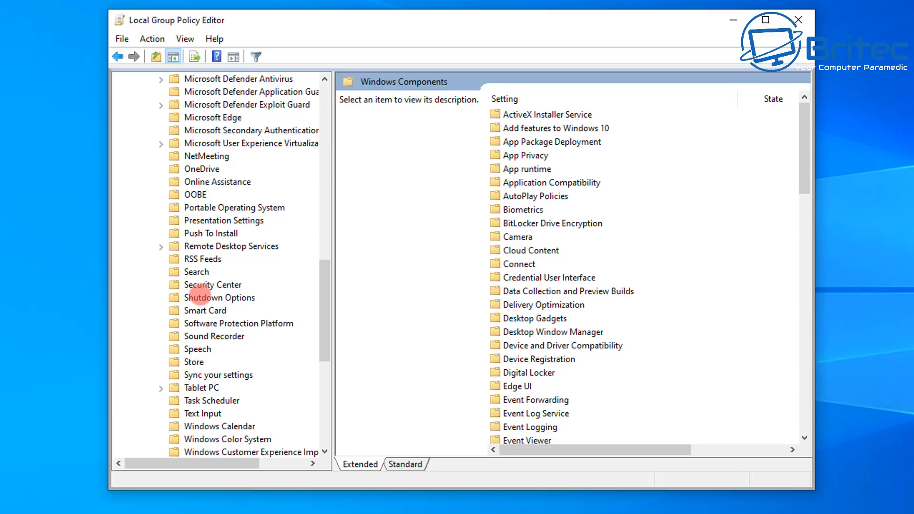
{"action": "left_click", "coordinate": [196, 272]}
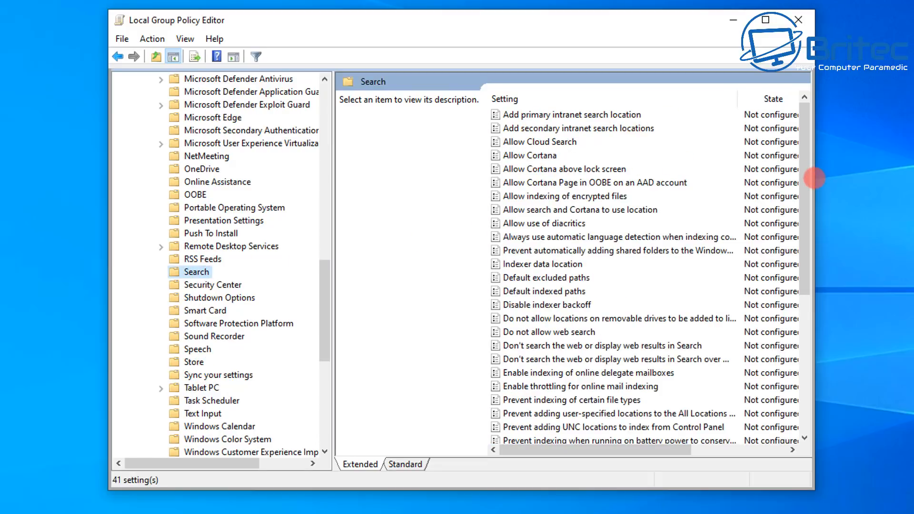
{"action": "left_click_drag", "start_coordinate": [816, 177], "coordinate": [858, 179]}
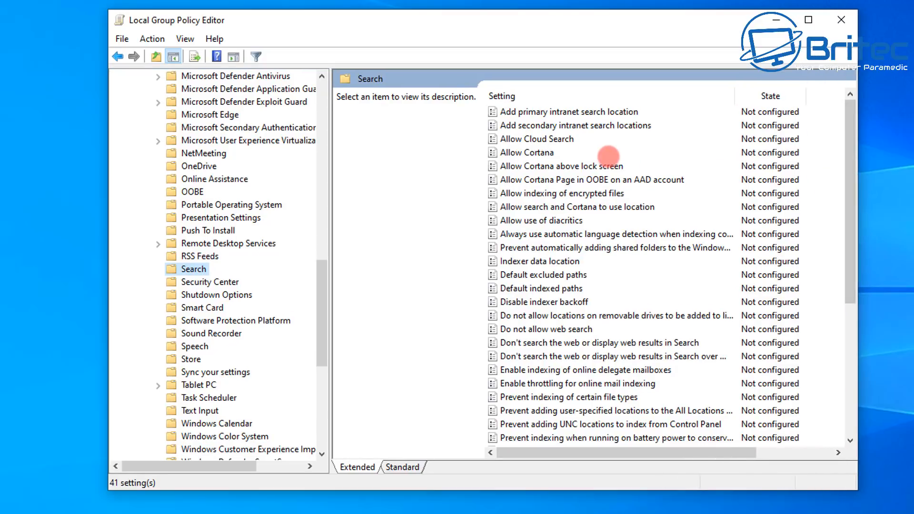
Step: Set the policy "Allow Cloud Search" to Enabled with the option Disable Cloud Search, apply it and close its settings
{"action": "left_click", "coordinate": [543, 139]}
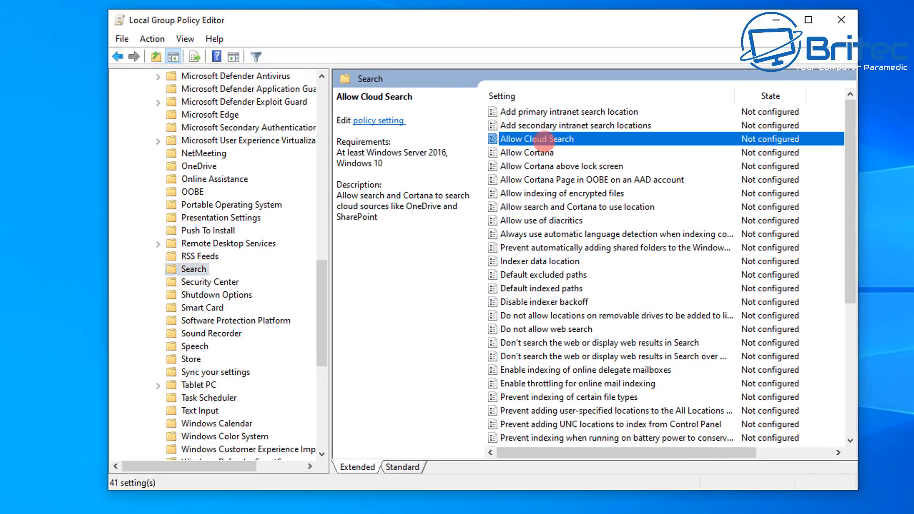
{"action": "double_click", "coordinate": [537, 139]}
{"action": "left_click_drag", "start_coordinate": [266, 3], "coordinate": [628, 39]}
{"action": "left_click", "coordinate": [323, 114]}
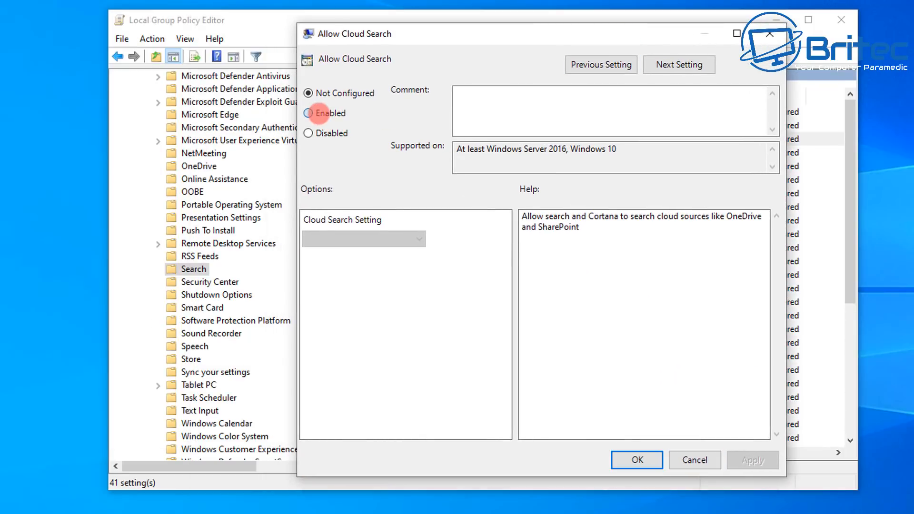
{"action": "left_click", "coordinate": [408, 239]}
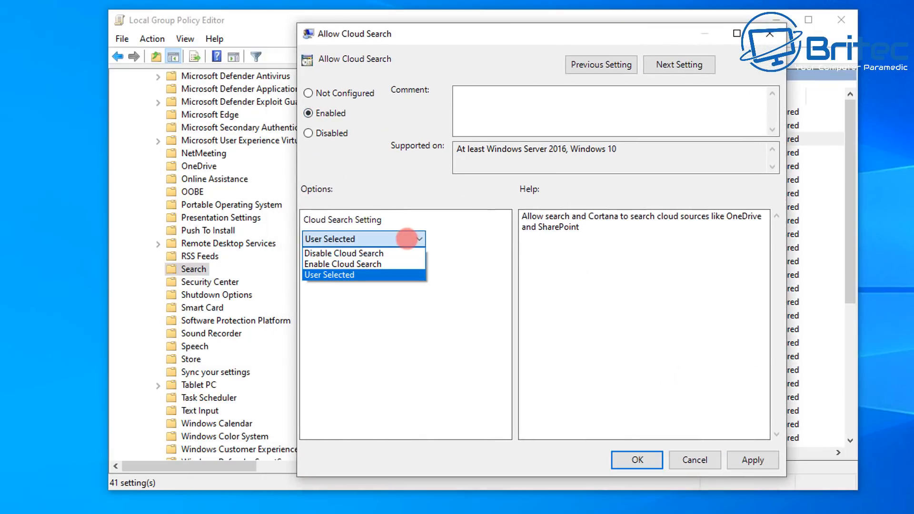
{"action": "left_click", "coordinate": [387, 252]}
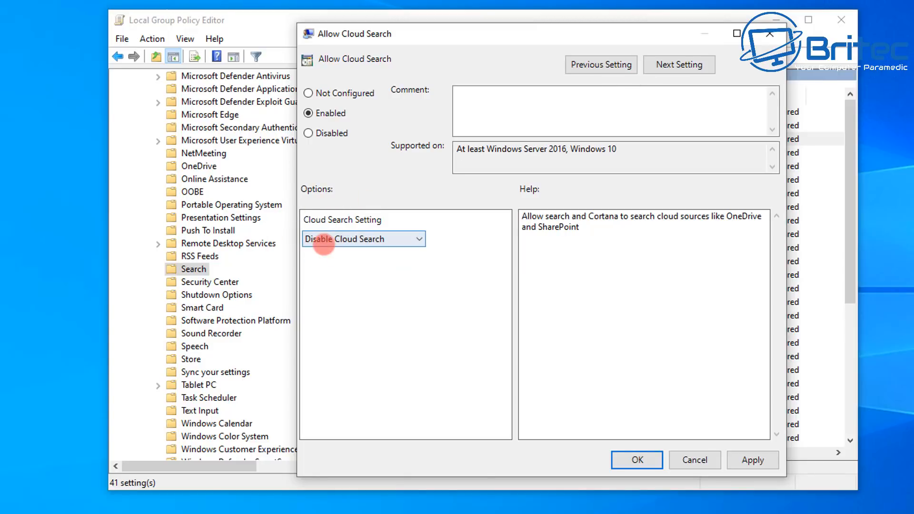
{"action": "left_click", "coordinate": [753, 460]}
{"action": "left_click", "coordinate": [637, 459]}
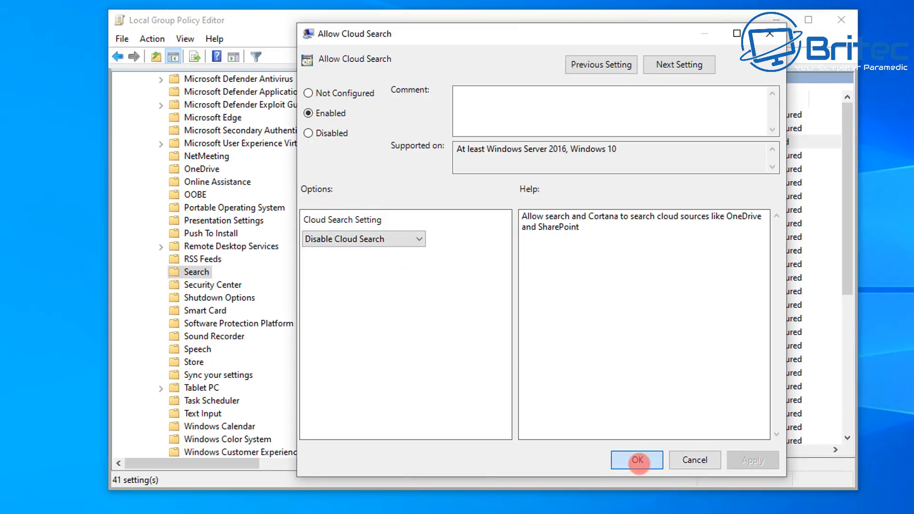
Step: Set the policy "Allow Cortana" to Disabled, apply it and close its settings
{"action": "left_click", "coordinate": [544, 155]}
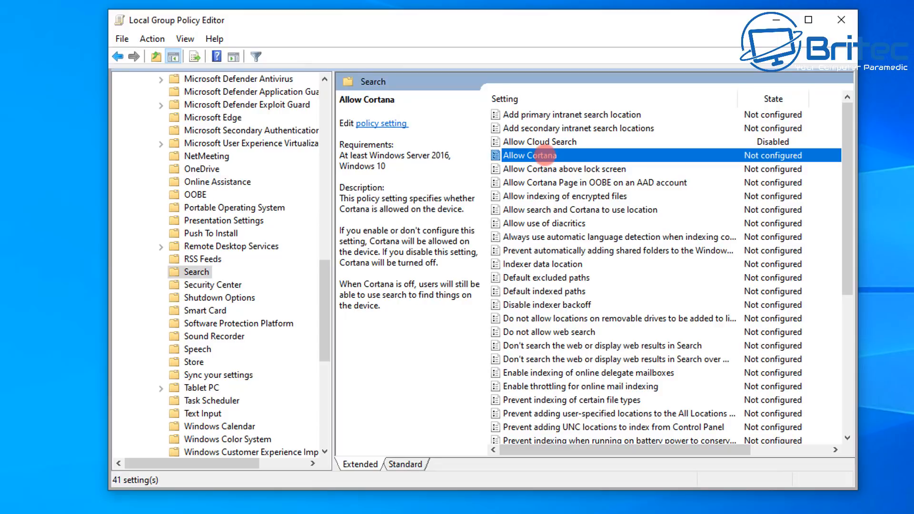
{"action": "double_click", "coordinate": [544, 155]}
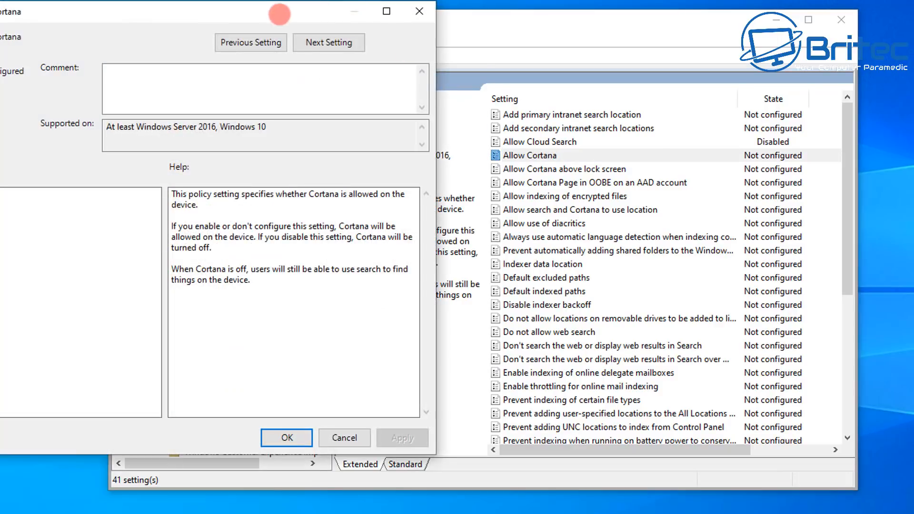
{"action": "left_click_drag", "start_coordinate": [280, 15], "coordinate": [595, 42]}
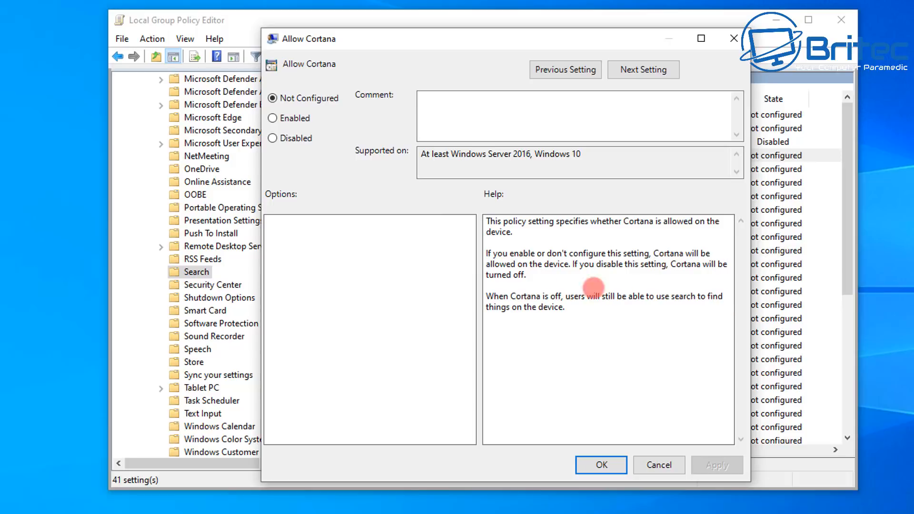
{"action": "left_click", "coordinate": [277, 139]}
{"action": "left_click", "coordinate": [742, 462]}
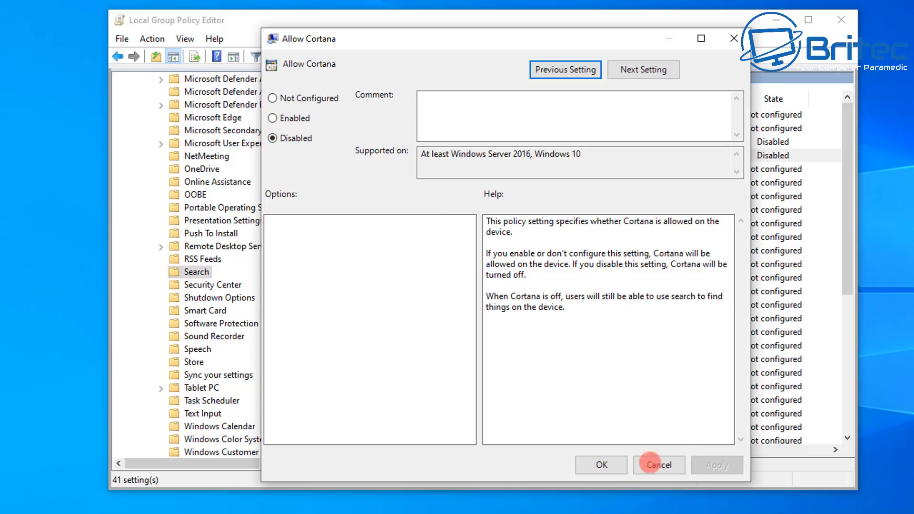
{"action": "left_click", "coordinate": [602, 465]}
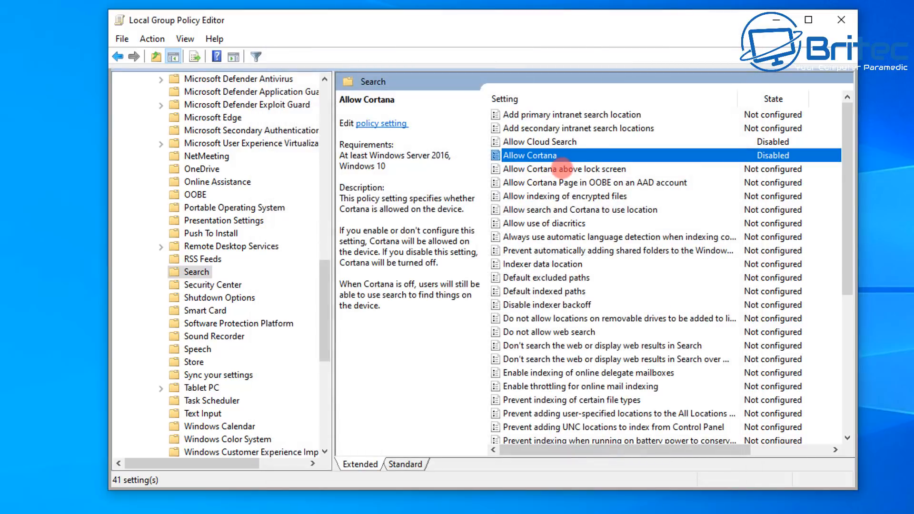
Step: Set the policy "Allow Cortana above lock screen" to Disabled, apply it and close its settings
{"action": "double_click", "coordinate": [519, 169]}
{"action": "left_click_drag", "start_coordinate": [289, 43], "coordinate": [556, 52]}
{"action": "left_click", "coordinate": [245, 138]}
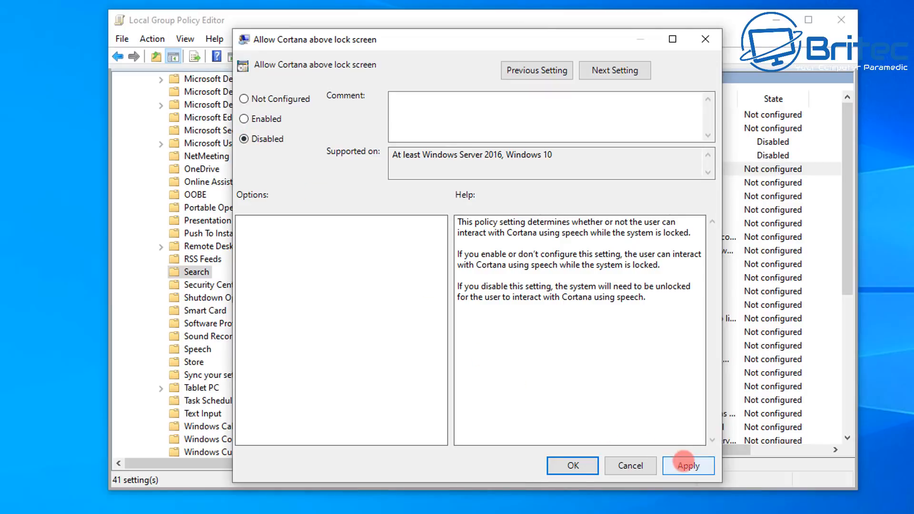
{"action": "left_click", "coordinate": [689, 464]}
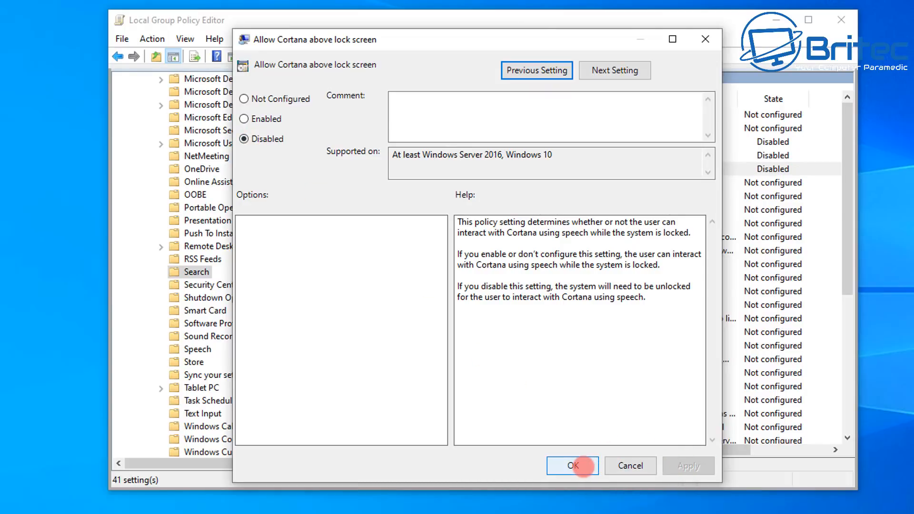
{"action": "left_click", "coordinate": [573, 466]}
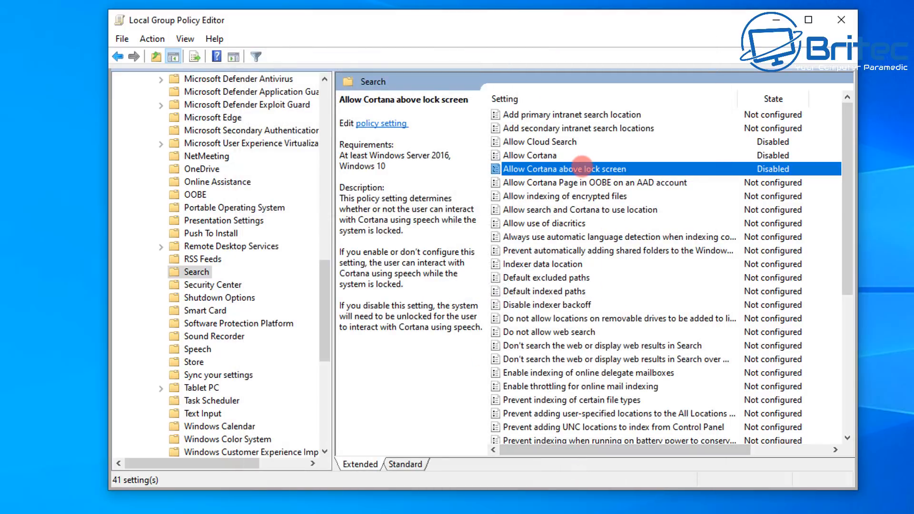
Step: Review the settings and help text of the policy "Allow Cortana above lock screen" and close them unchanged
{"action": "double_click", "coordinate": [590, 170]}
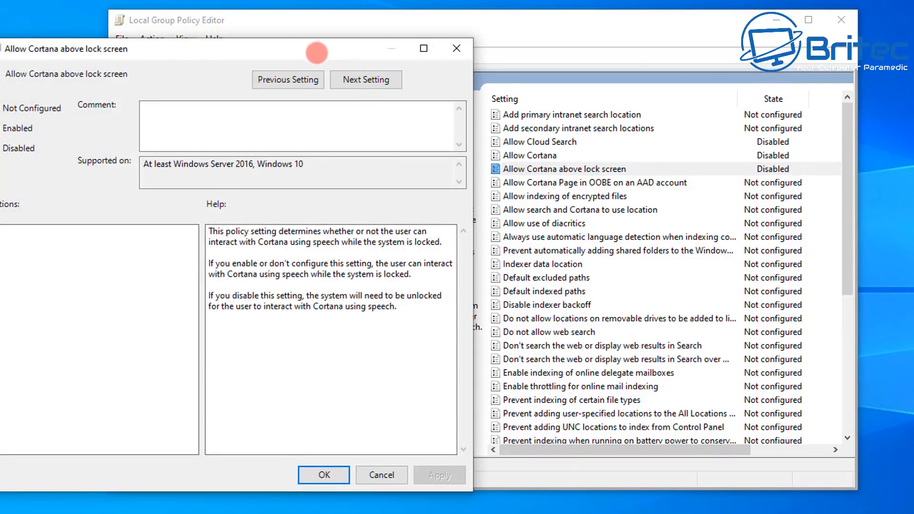
{"action": "left_click_drag", "start_coordinate": [316, 53], "coordinate": [594, 57]}
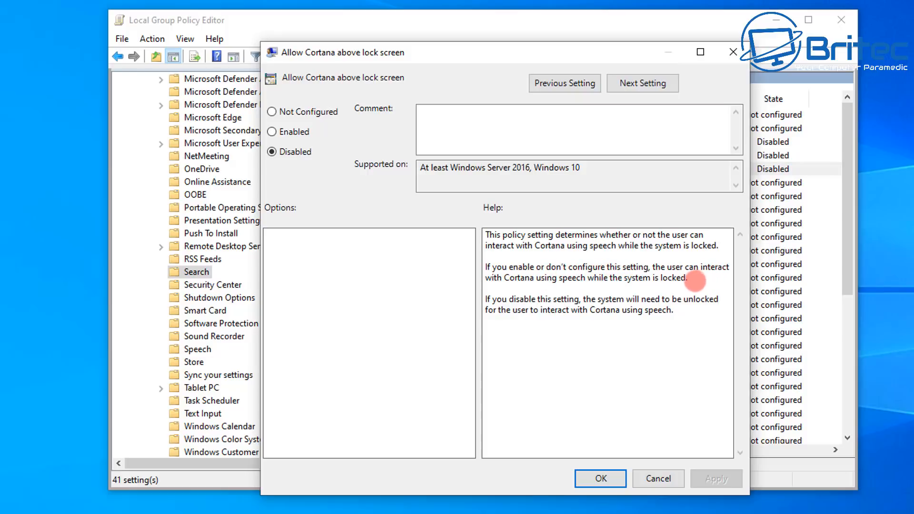
{"action": "left_click", "coordinate": [734, 52]}
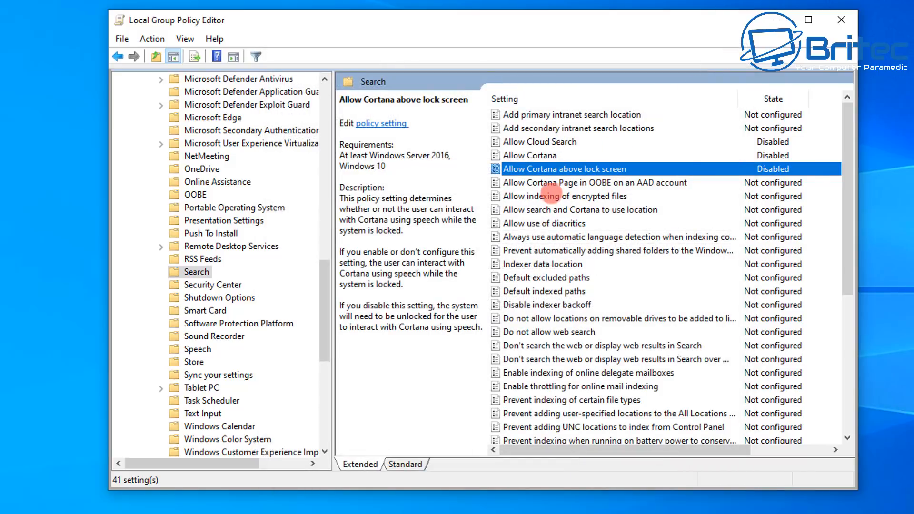
Step: Set the policy "Allow Cortana Page in OOBE on an AAD account" to Enabled with Disable Cortana Page in AAD, apply it and close its settings
{"action": "left_click", "coordinate": [552, 186]}
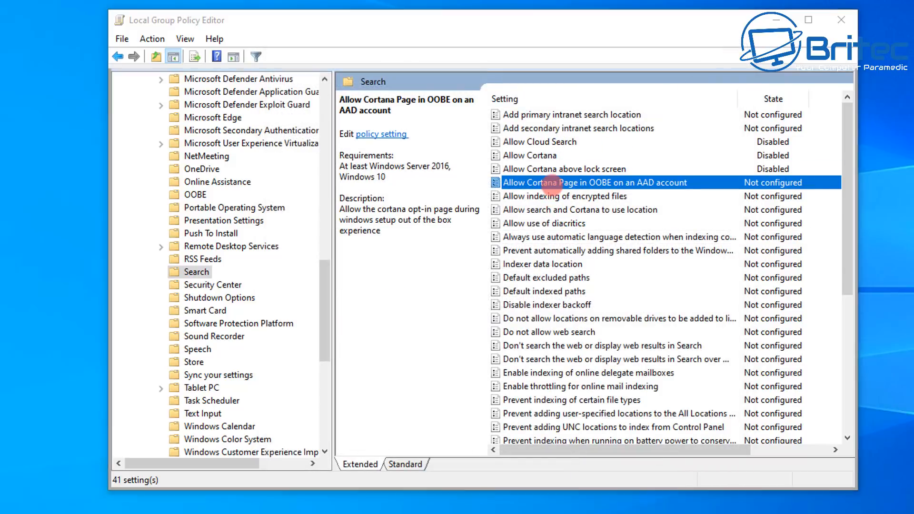
{"action": "double_click", "coordinate": [551, 183]}
{"action": "left_click_drag", "start_coordinate": [341, 67], "coordinate": [561, 50]}
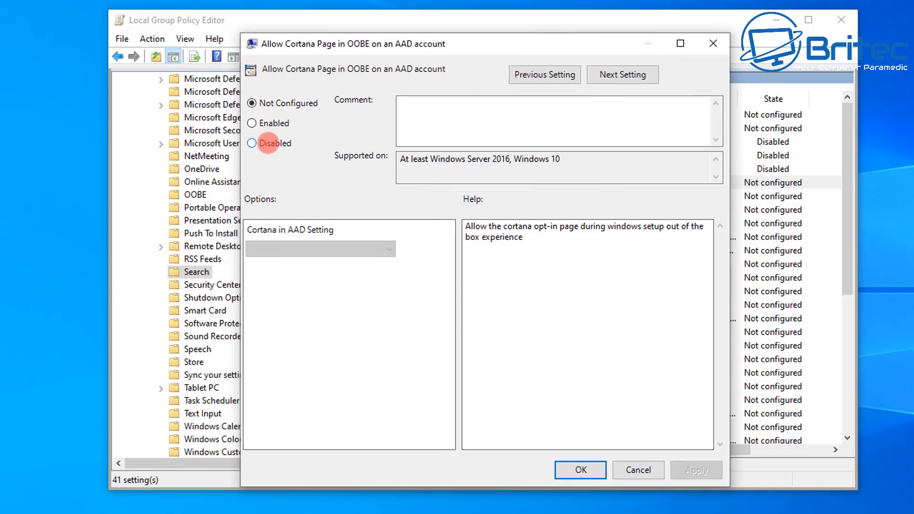
{"action": "left_click", "coordinate": [252, 143]}
{"action": "left_click", "coordinate": [253, 123]}
{"action": "left_click", "coordinate": [386, 251]}
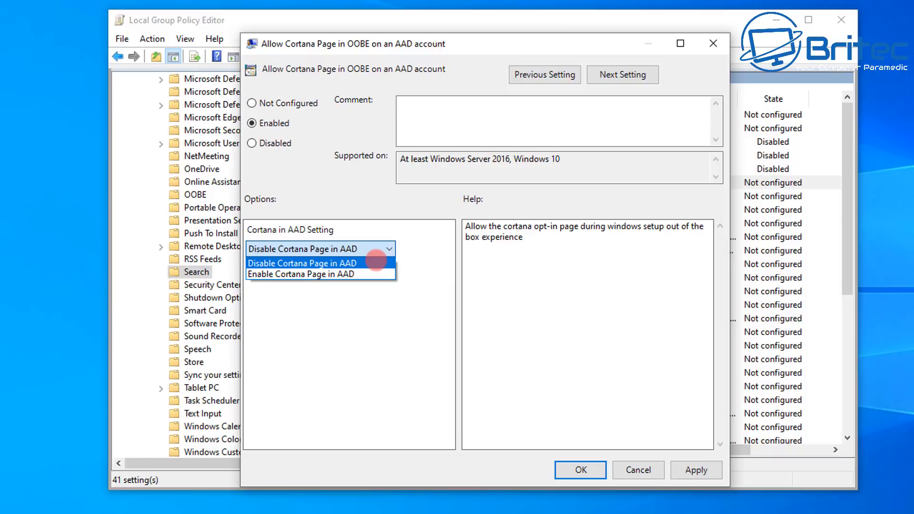
{"action": "left_click", "coordinate": [376, 262]}
{"action": "left_click", "coordinate": [696, 471]}
{"action": "left_click", "coordinate": [581, 470]}
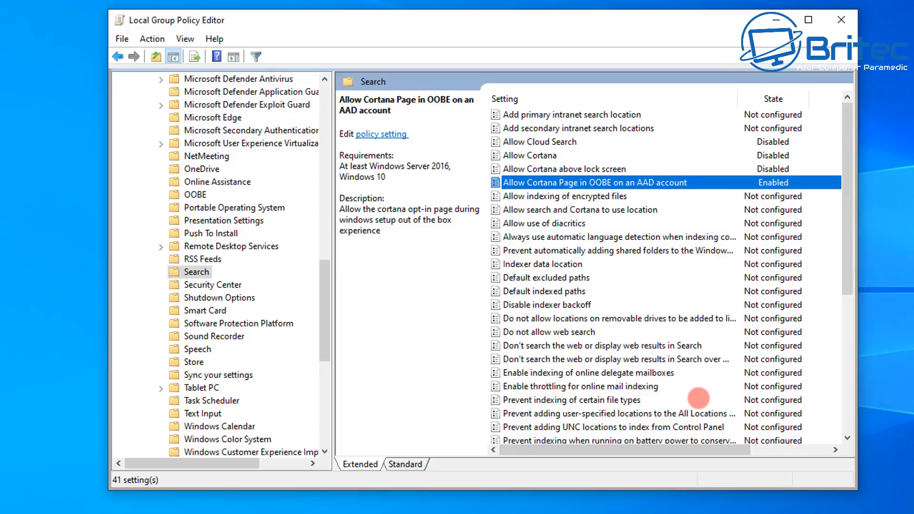
Step: Set the policy "Don't search the web or display web results in Search" to Enabled, apply it and close its settings
{"action": "scroll", "coordinate": [715, 387], "scroll_direction": "down", "scroll_amount": 2}
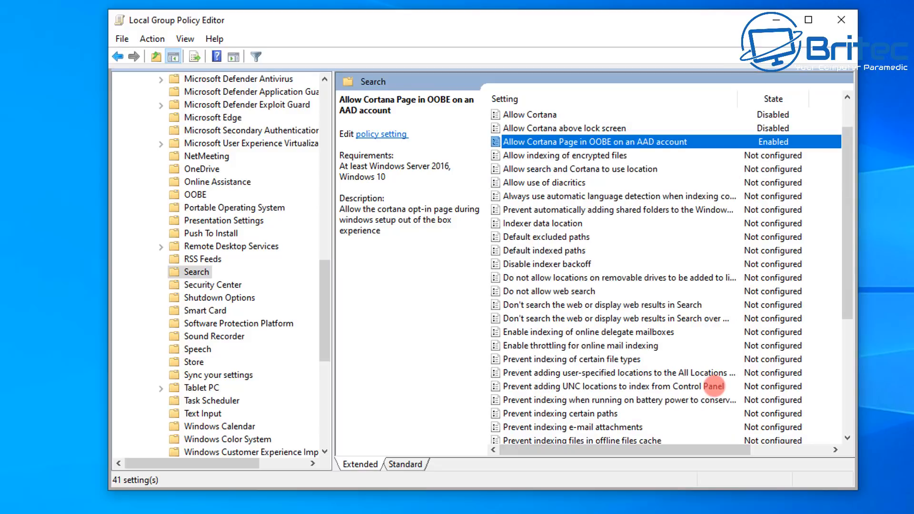
{"action": "scroll", "coordinate": [714, 386], "scroll_direction": "down", "scroll_amount": 2}
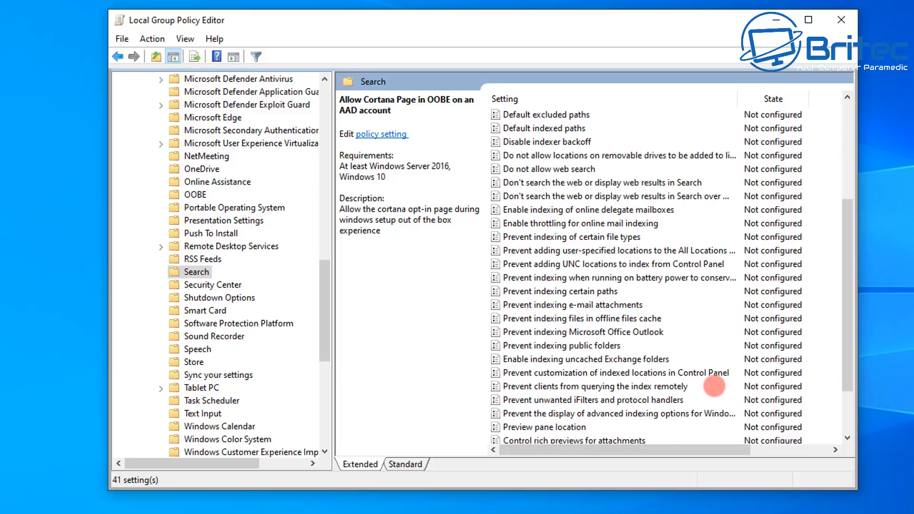
{"action": "scroll", "coordinate": [715, 386], "scroll_direction": "down", "scroll_amount": 2}
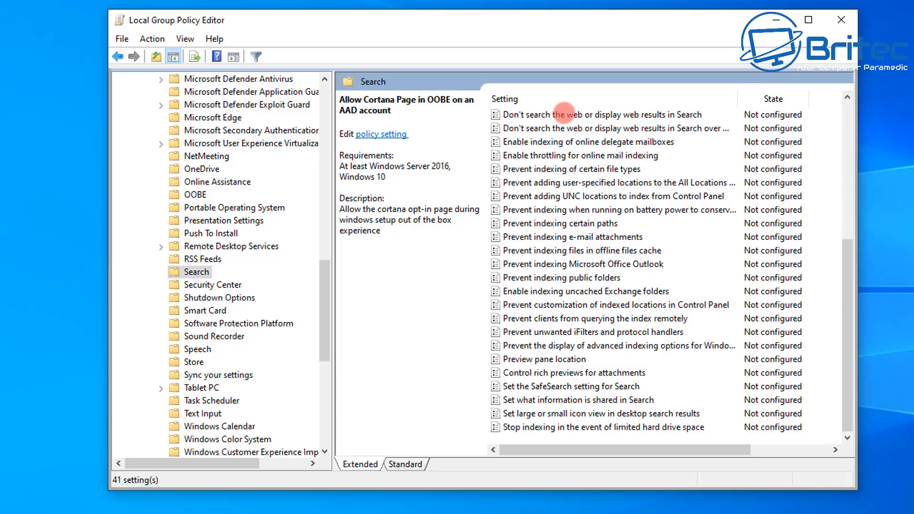
{"action": "double_click", "coordinate": [565, 115]}
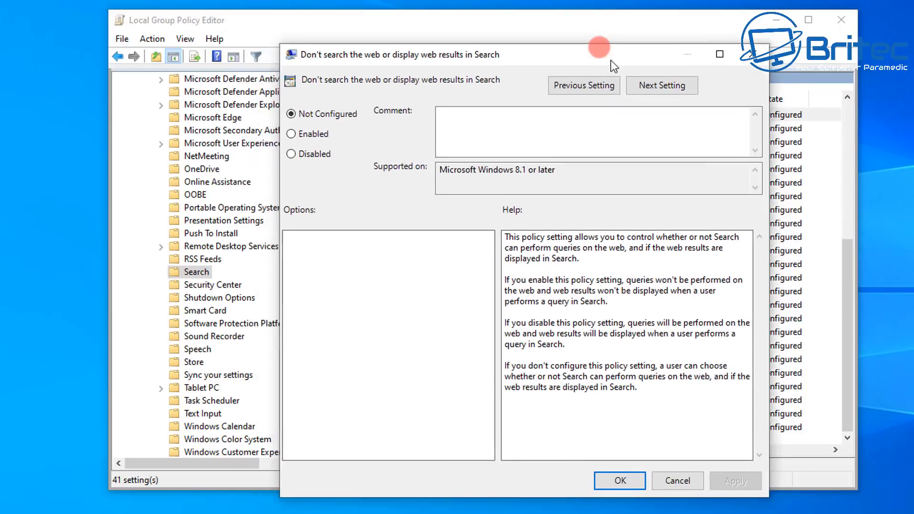
{"action": "left_click_drag", "start_coordinate": [611, 60], "coordinate": [563, 26]}
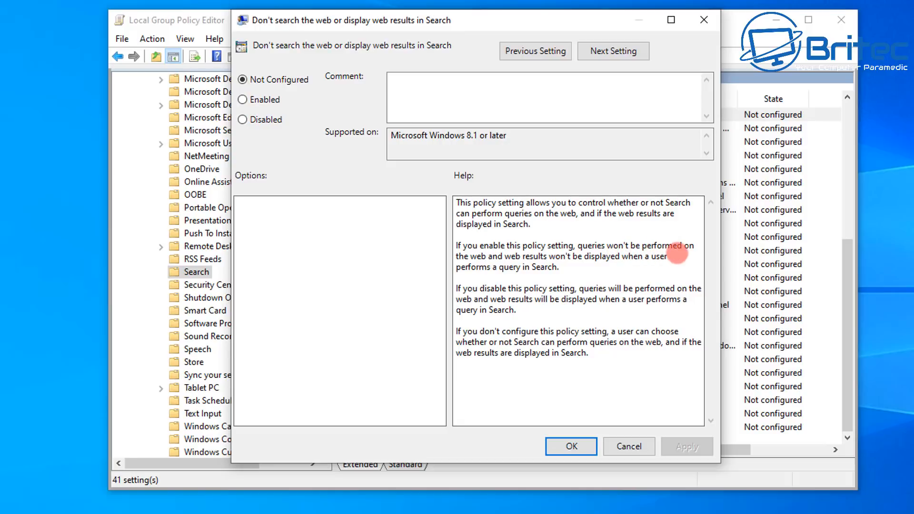
{"action": "left_click", "coordinate": [243, 99]}
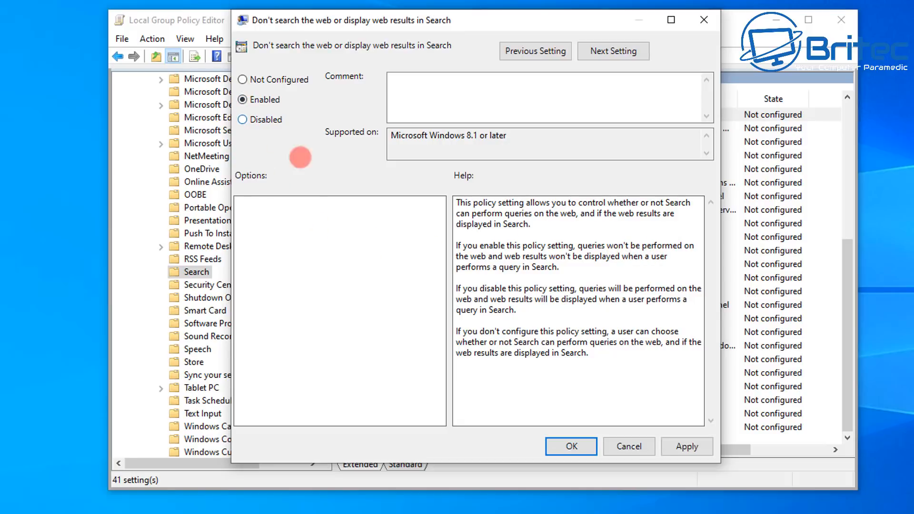
{"action": "left_click", "coordinate": [687, 446]}
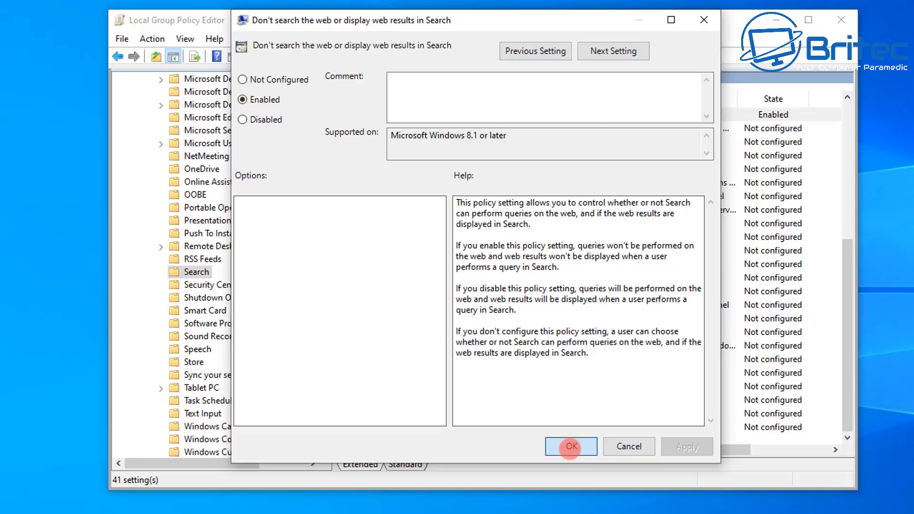
{"action": "left_click", "coordinate": [572, 447]}
Step: Set the policy "Don't search the web or display web results in Search over metered connections" to Enabled, apply it and close its settings
{"action": "left_click", "coordinate": [575, 127]}
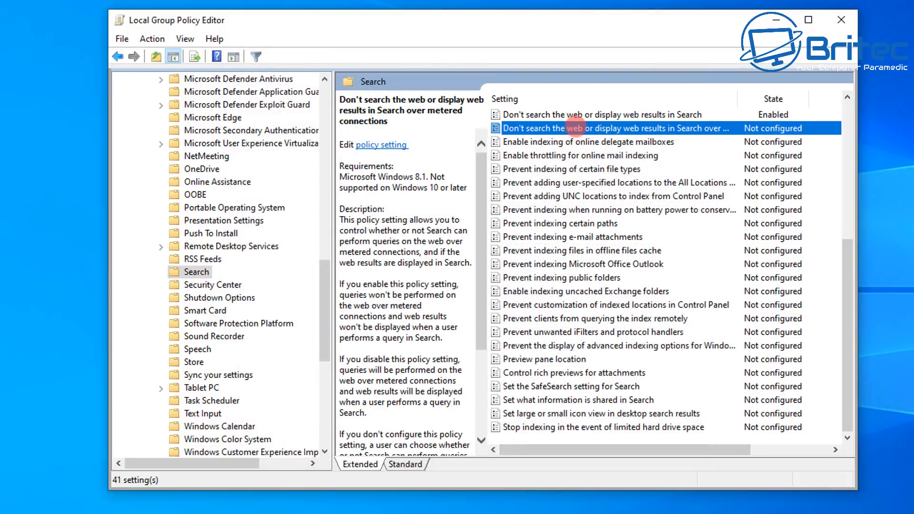
{"action": "double_click", "coordinate": [575, 128]}
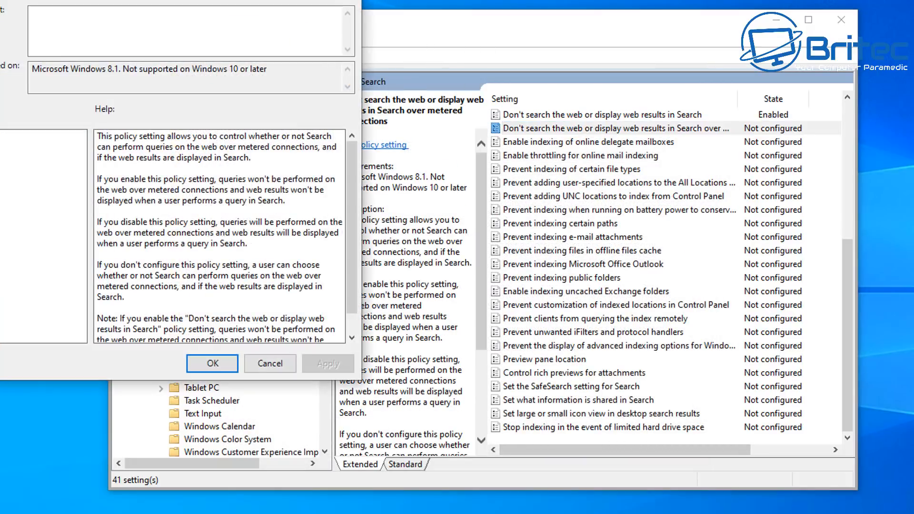
{"action": "left_click_drag", "start_coordinate": [228, 10], "coordinate": [594, 42]}
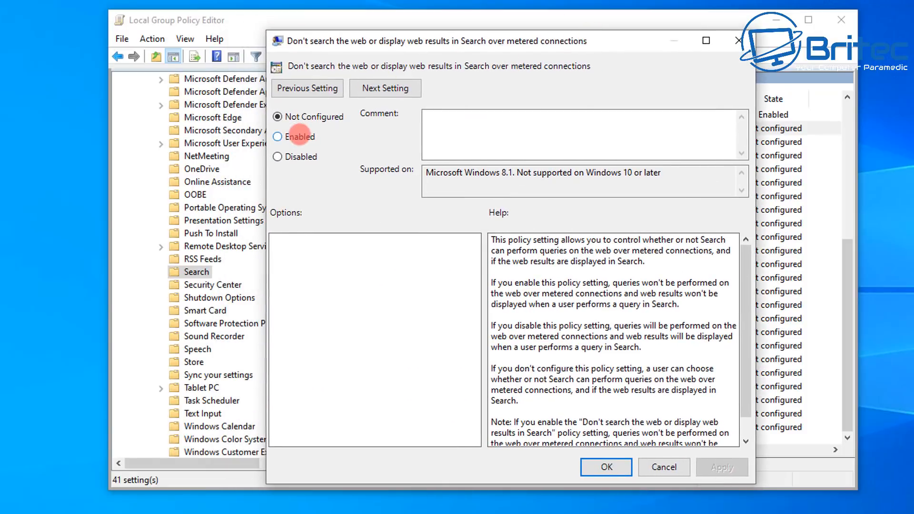
{"action": "left_click", "coordinate": [281, 137]}
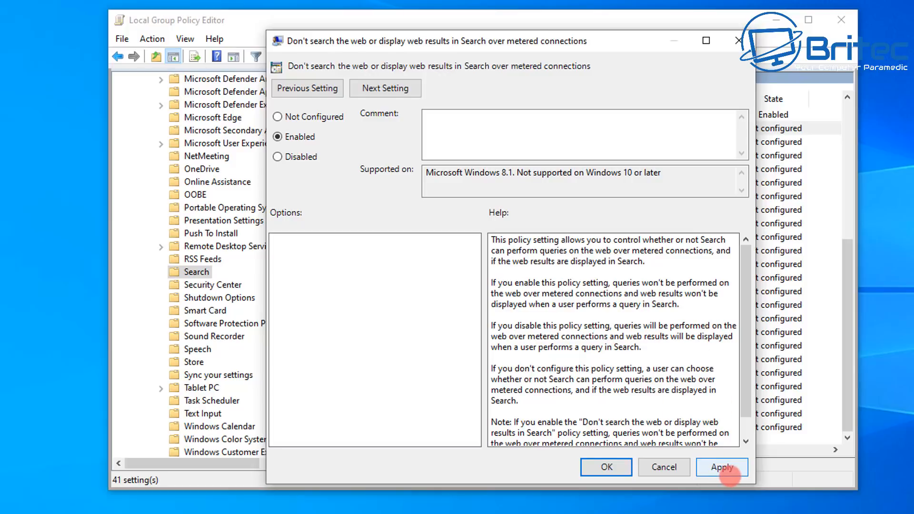
{"action": "left_click", "coordinate": [730, 473]}
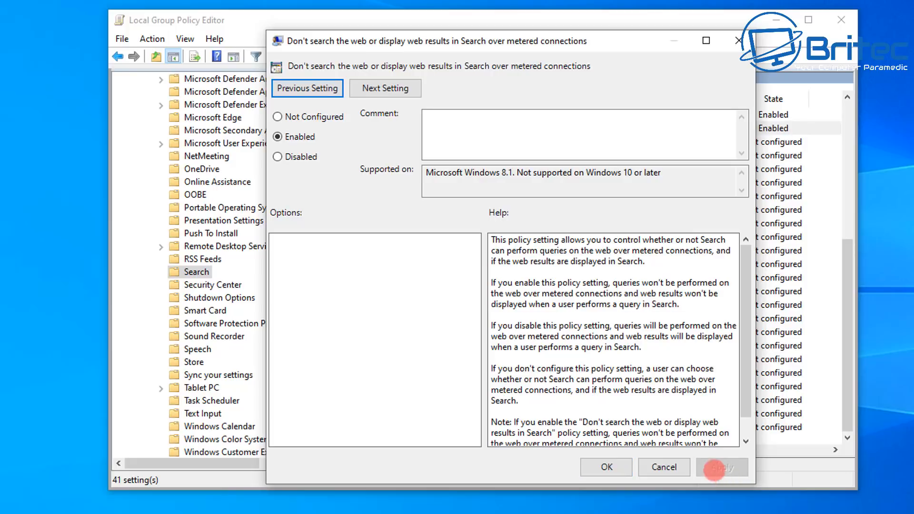
{"action": "left_click", "coordinate": [606, 467]}
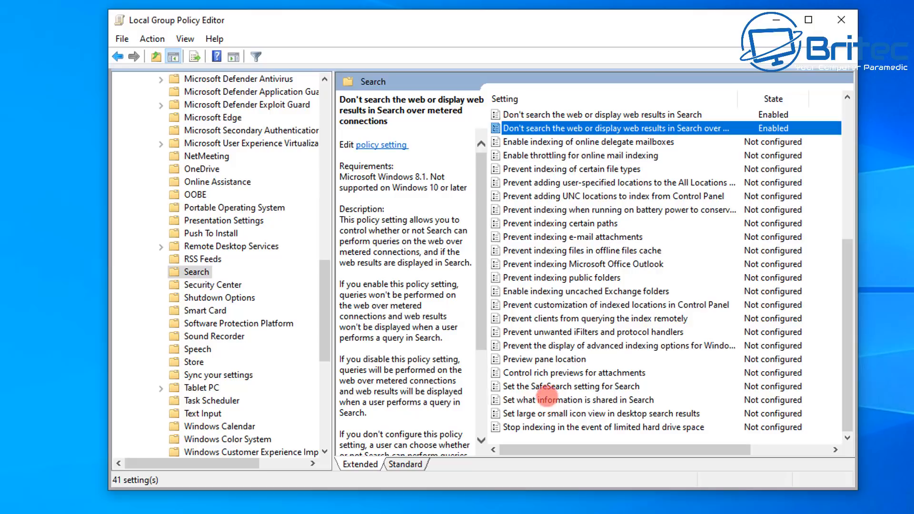
Step: Set the policy "Set the SafeSearch setting for Search" to Enabled with the default safe search setting Strict, apply it and close its settings
{"action": "left_click", "coordinate": [548, 387]}
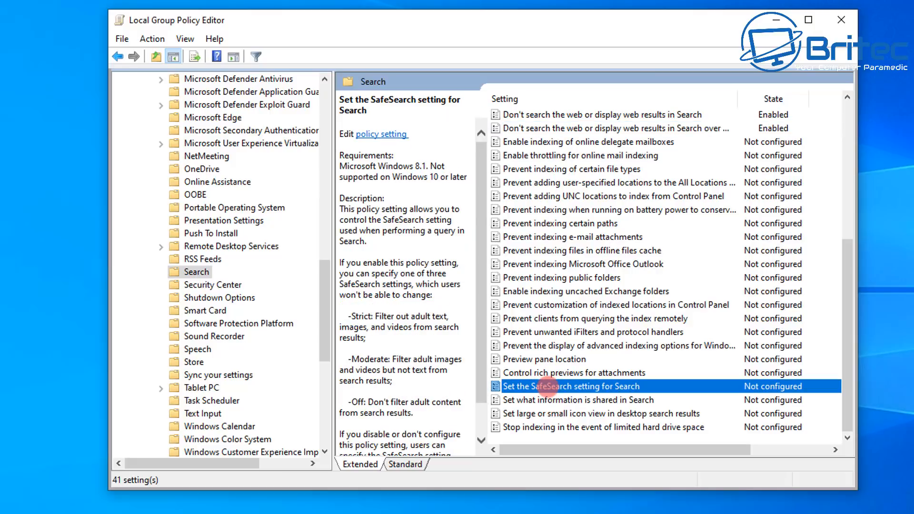
{"action": "double_click", "coordinate": [549, 386]}
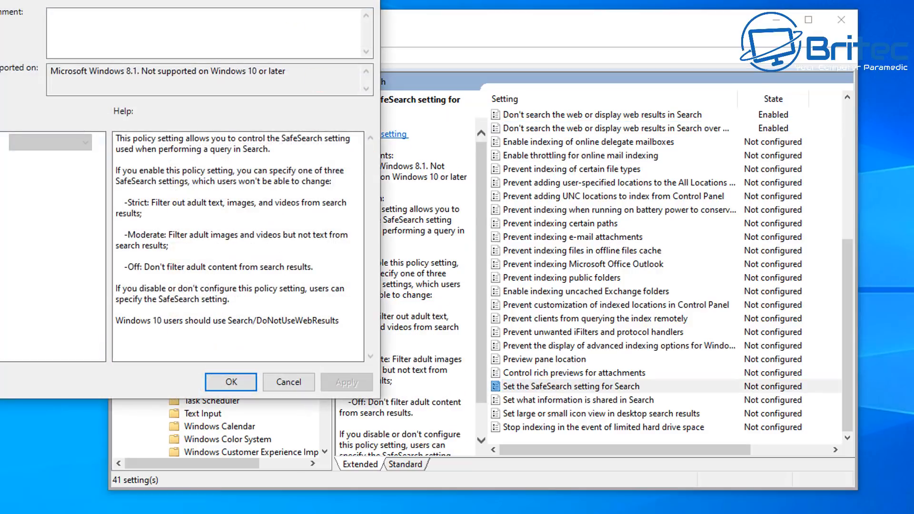
{"action": "left_click_drag", "start_coordinate": [180, 0], "coordinate": [543, 45]}
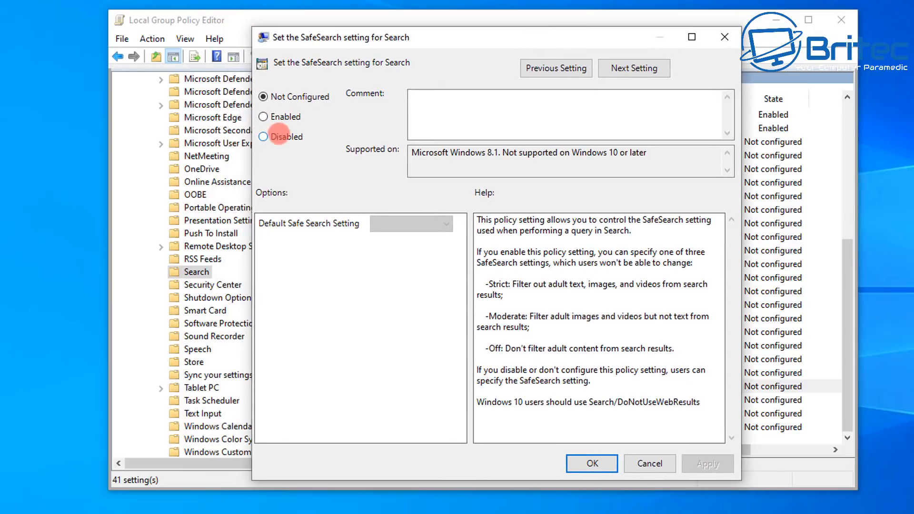
{"action": "left_click", "coordinate": [280, 118]}
{"action": "left_click", "coordinate": [443, 223]}
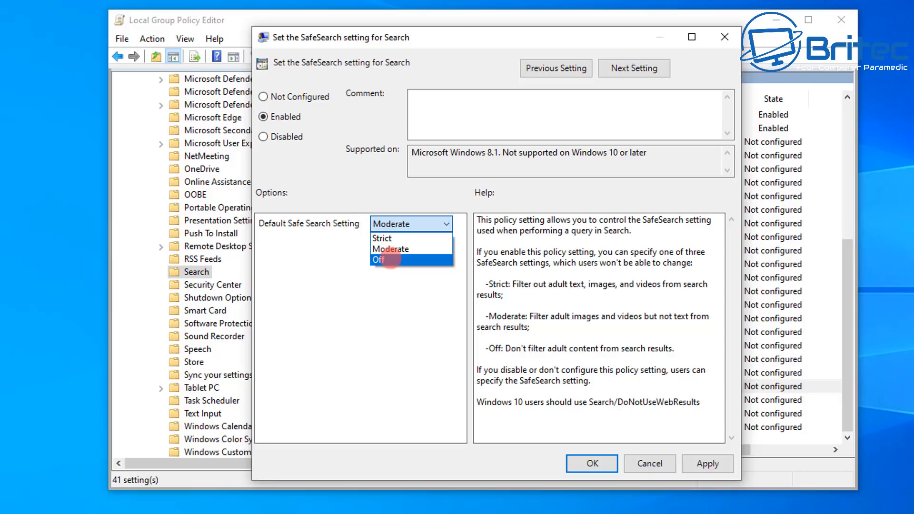
{"action": "left_click", "coordinate": [286, 229]}
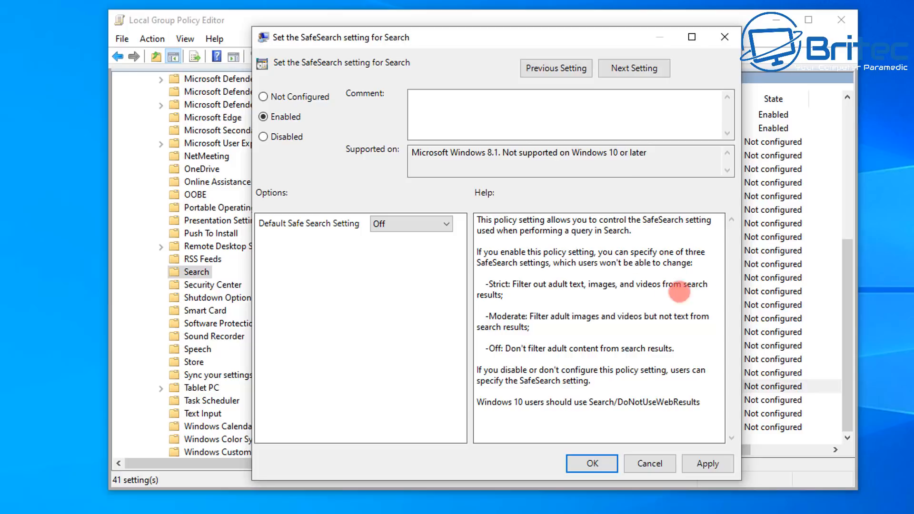
{"action": "left_click", "coordinate": [416, 222]}
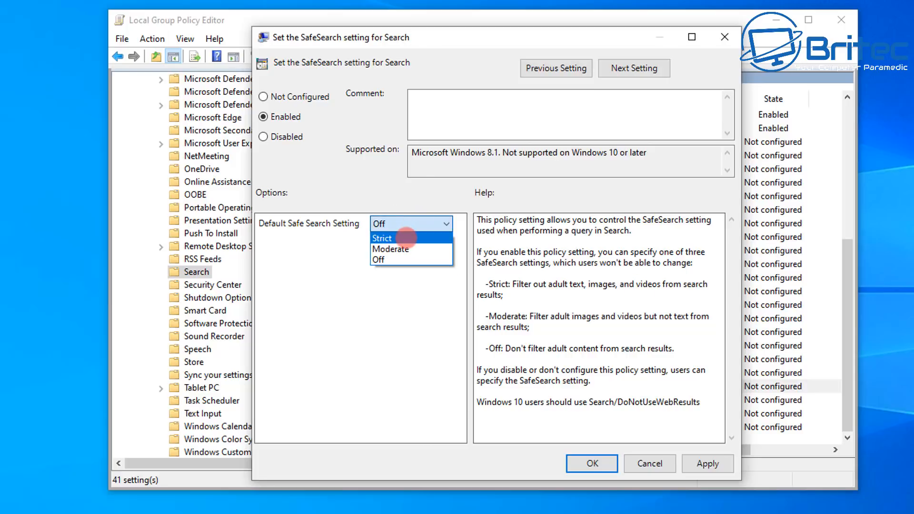
{"action": "left_click", "coordinate": [376, 259]}
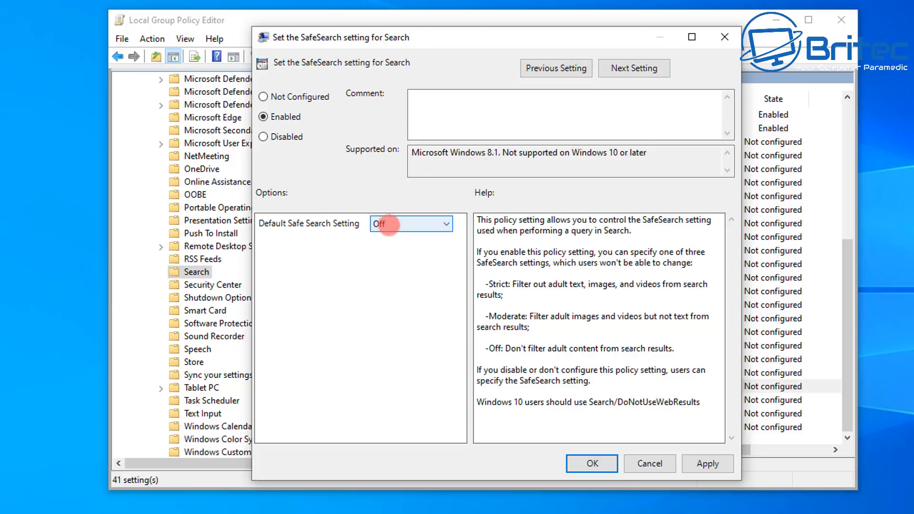
{"action": "left_click", "coordinate": [386, 223]}
{"action": "left_click", "coordinate": [379, 237]}
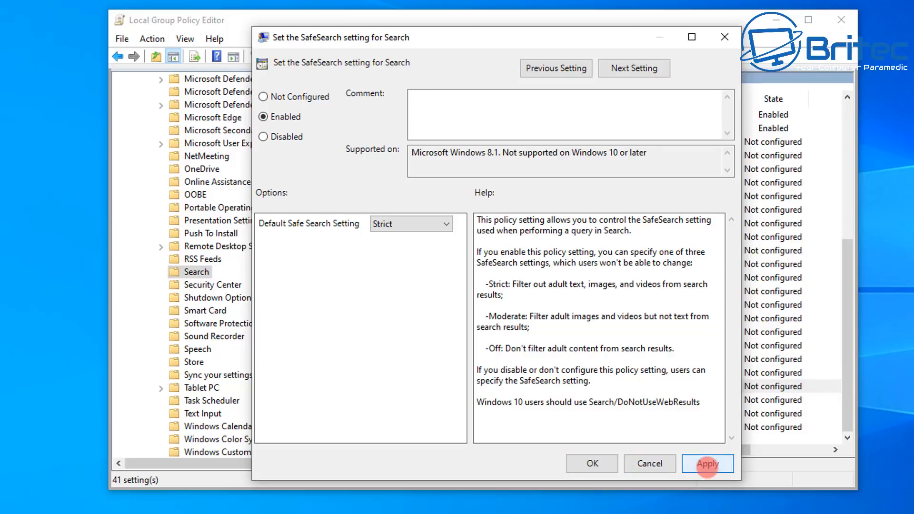
{"action": "left_click", "coordinate": [706, 464]}
{"action": "left_click", "coordinate": [593, 464]}
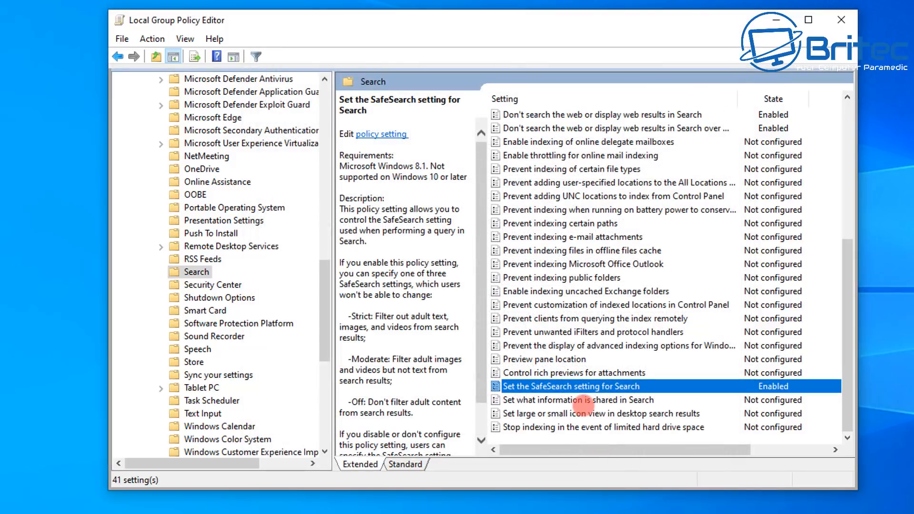
Step: Set the policy "Set what information is shared in Search" to Enabled with the information type Anonymous info, apply it and close its settings
{"action": "left_click", "coordinate": [582, 401]}
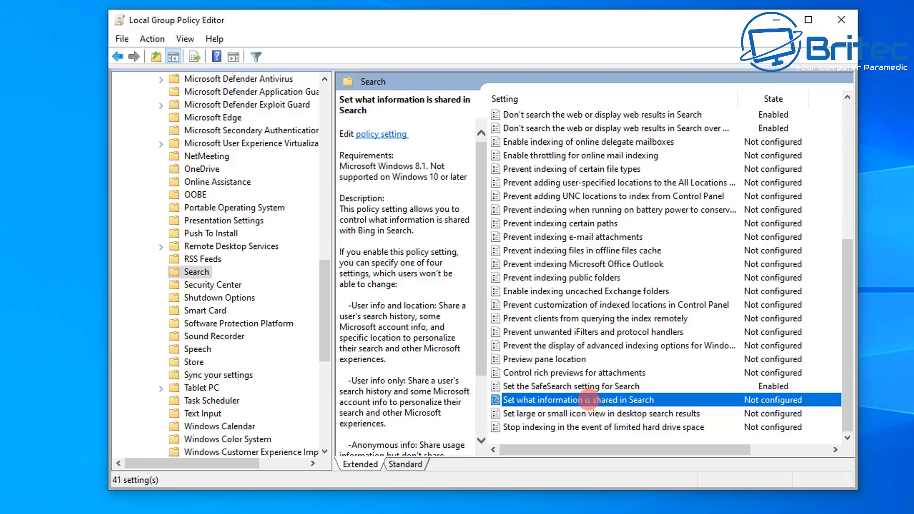
{"action": "double_click", "coordinate": [589, 400]}
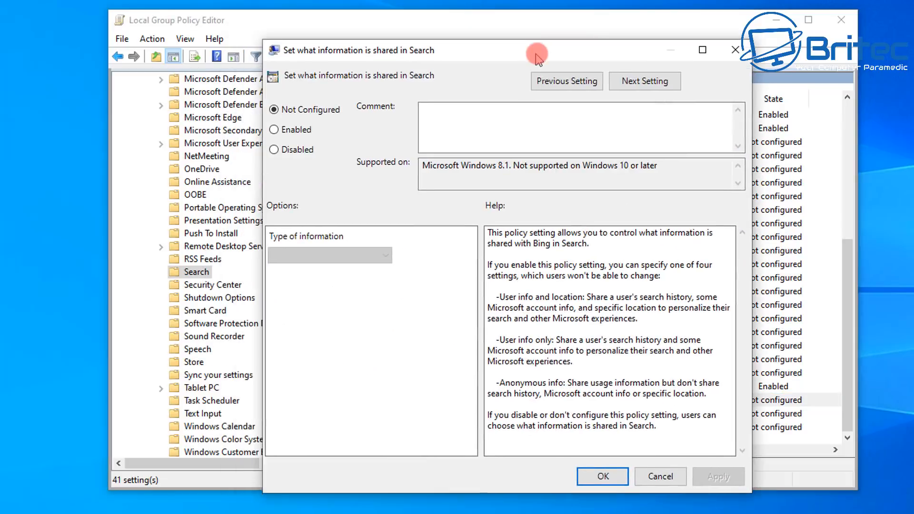
{"action": "left_click_drag", "start_coordinate": [535, 51], "coordinate": [535, 38]}
{"action": "left_click", "coordinate": [282, 119]}
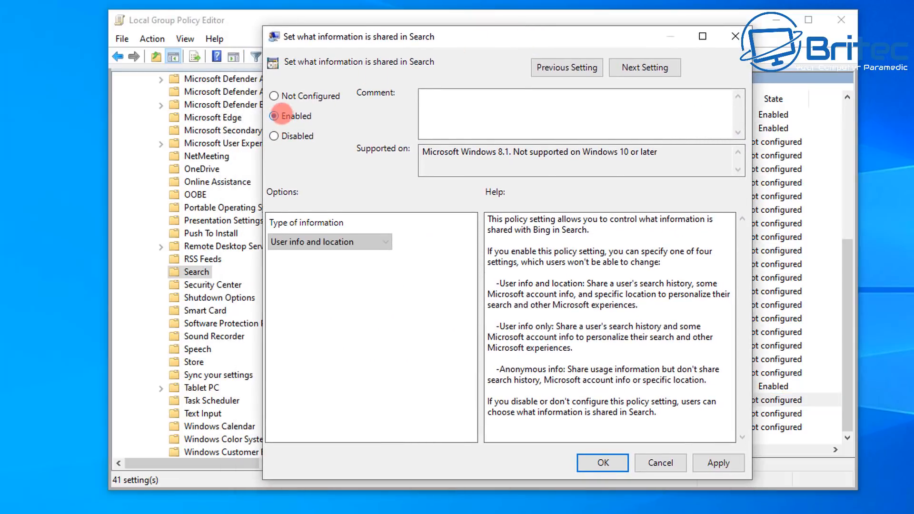
{"action": "left_click", "coordinate": [384, 242]}
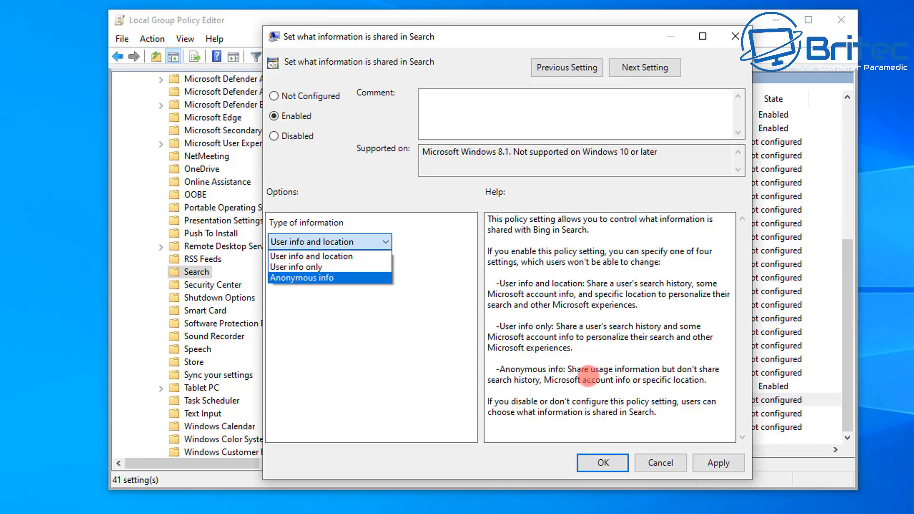
{"action": "left_click", "coordinate": [341, 279]}
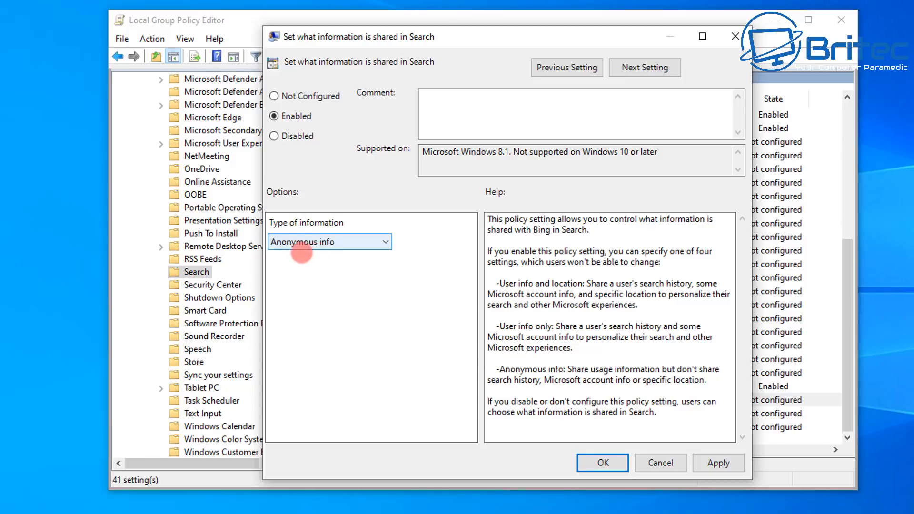
{"action": "left_click", "coordinate": [706, 463]}
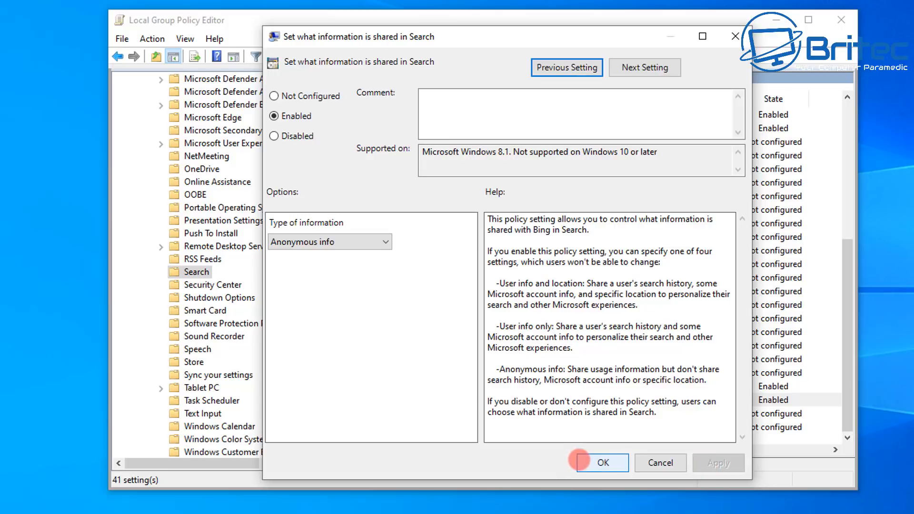
{"action": "left_click", "coordinate": [587, 462]}
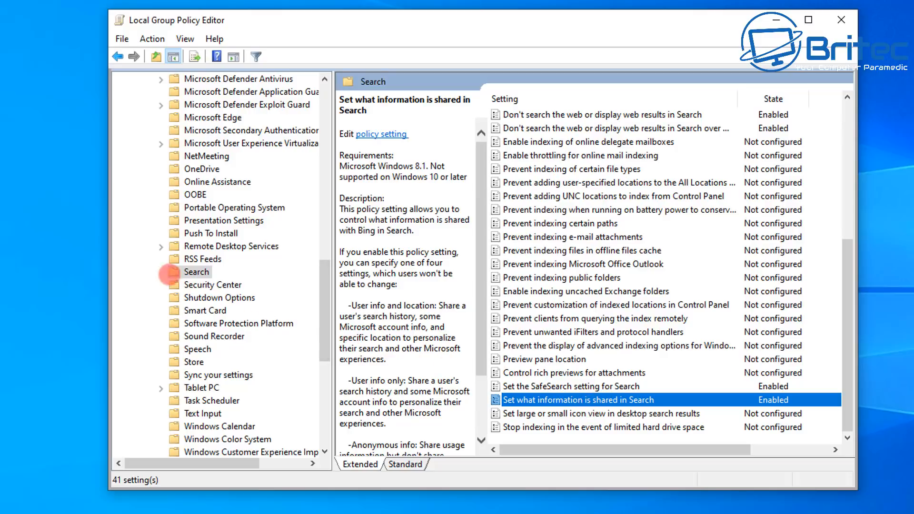
Step: Open the Sync your settings policy folder under Windows Components in the computer's Administrative Templates
{"action": "scroll", "coordinate": [170, 274], "scroll_direction": "up", "scroll_amount": 12}
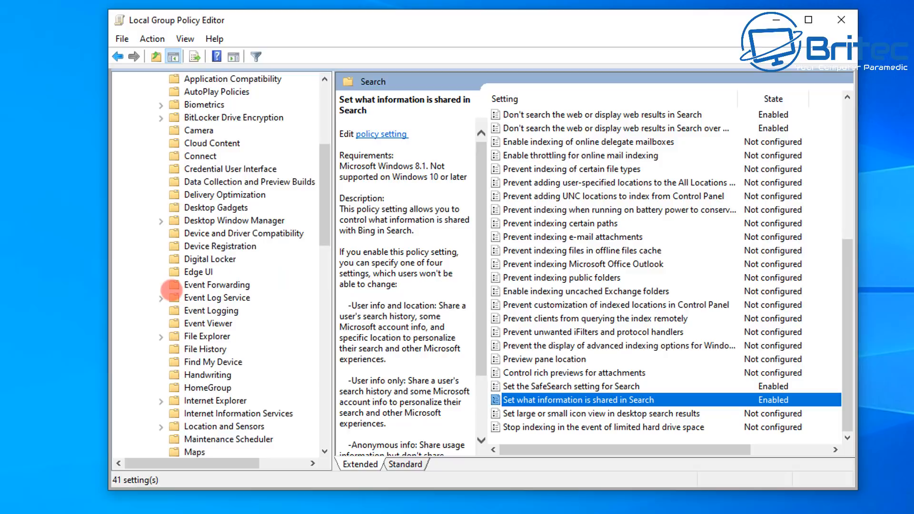
{"action": "scroll", "coordinate": [171, 288], "scroll_direction": "up", "scroll_amount": 5}
{"action": "left_click", "coordinate": [145, 193]}
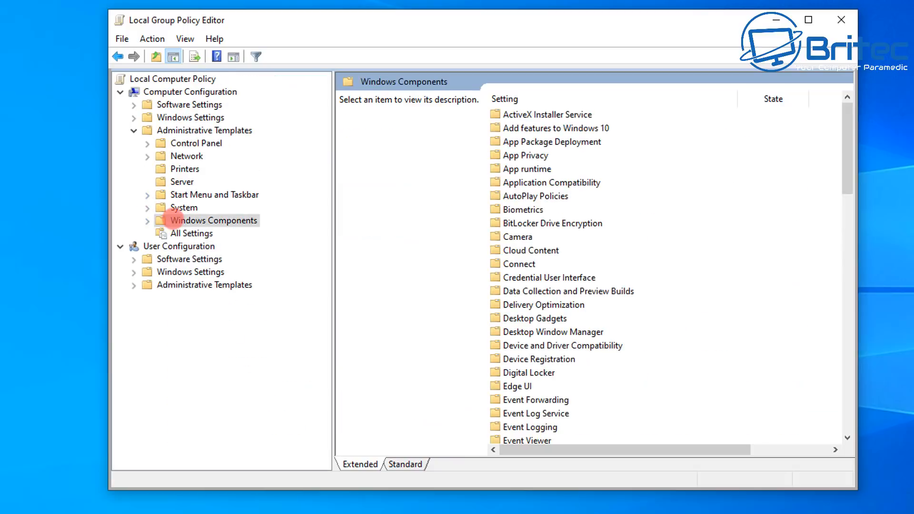
{"action": "left_click", "coordinate": [145, 222]}
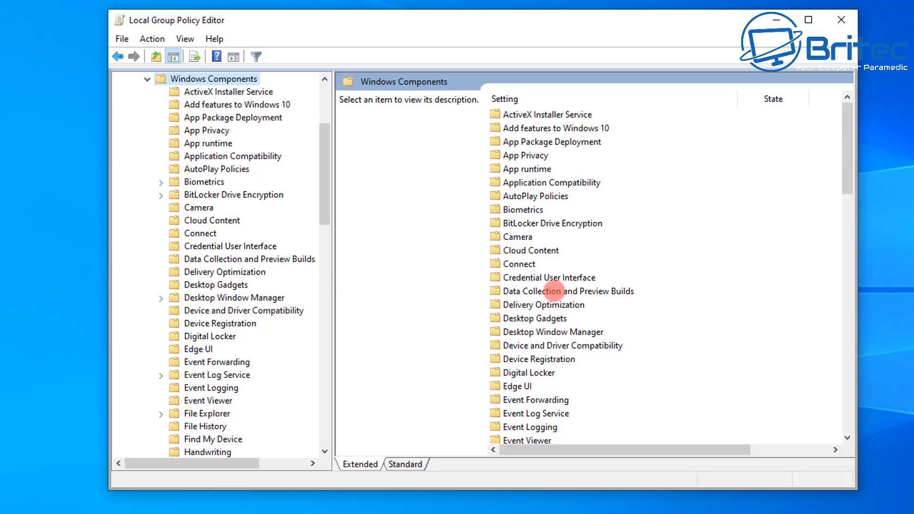
{"action": "scroll", "coordinate": [553, 290], "scroll_direction": "down", "scroll_amount": 11}
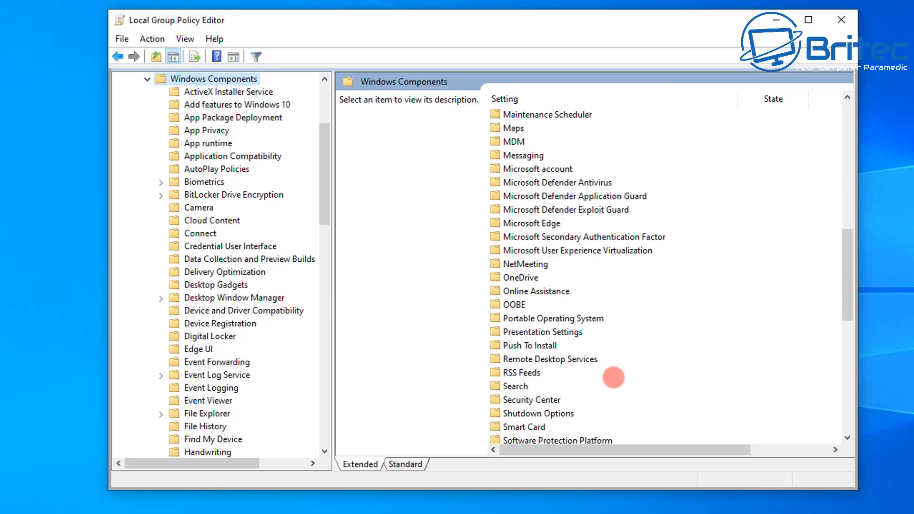
{"action": "scroll", "coordinate": [614, 376], "scroll_direction": "down", "scroll_amount": 4}
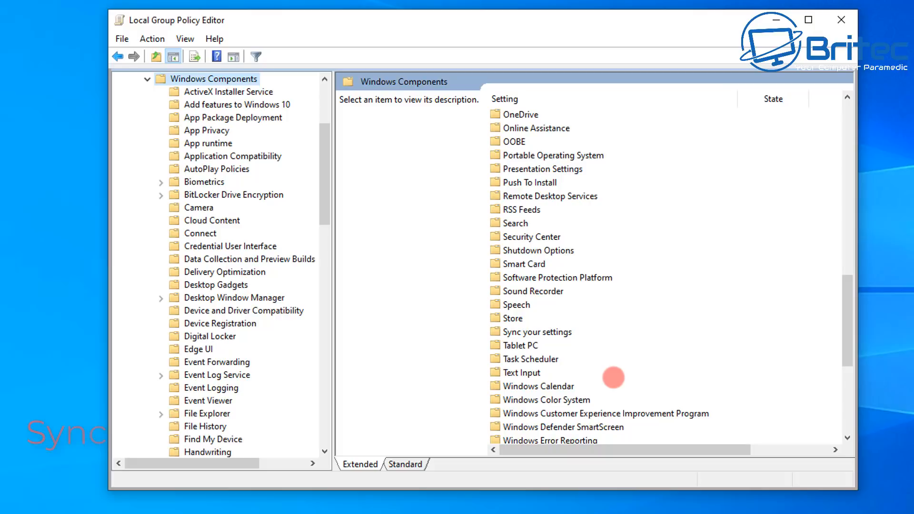
{"action": "left_click", "coordinate": [532, 332]}
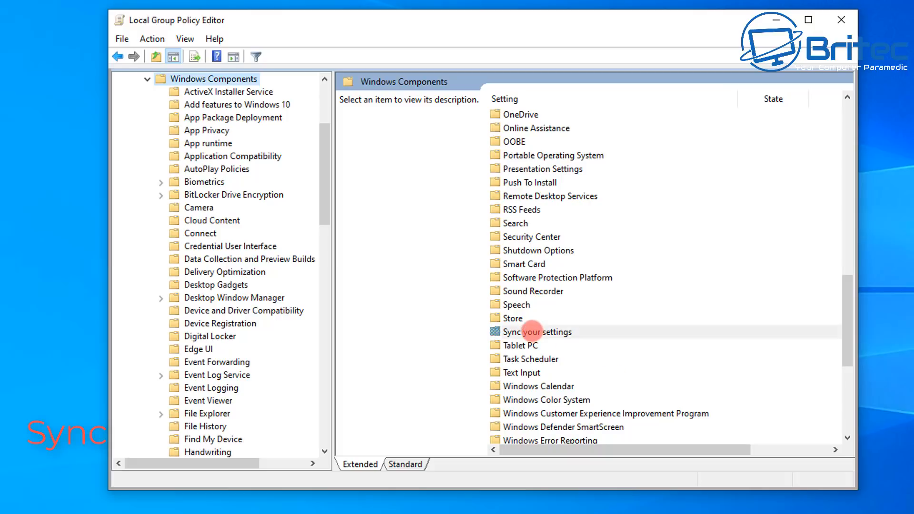
{"action": "double_click", "coordinate": [532, 332]}
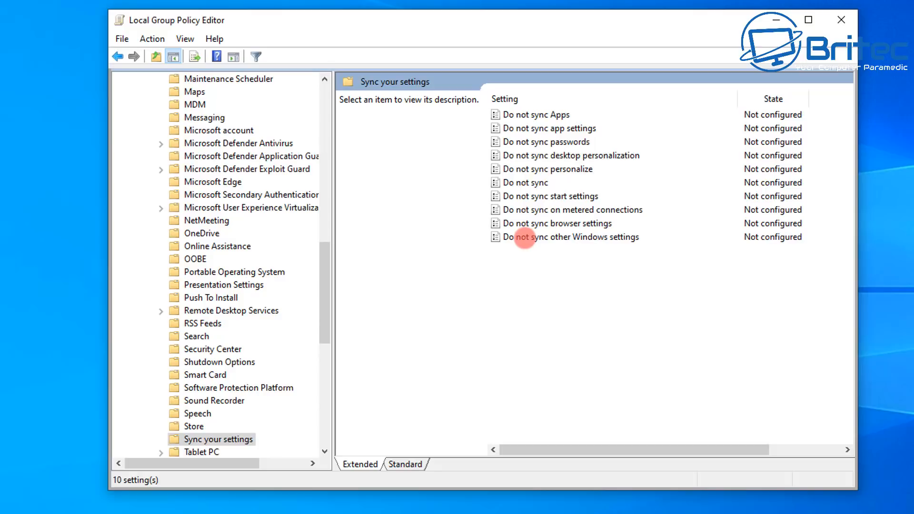
Step: Set the policy "Do not sync Apps" to Enabled and apply it
{"action": "scroll", "coordinate": [230, 276], "scroll_direction": "down", "scroll_amount": 9}
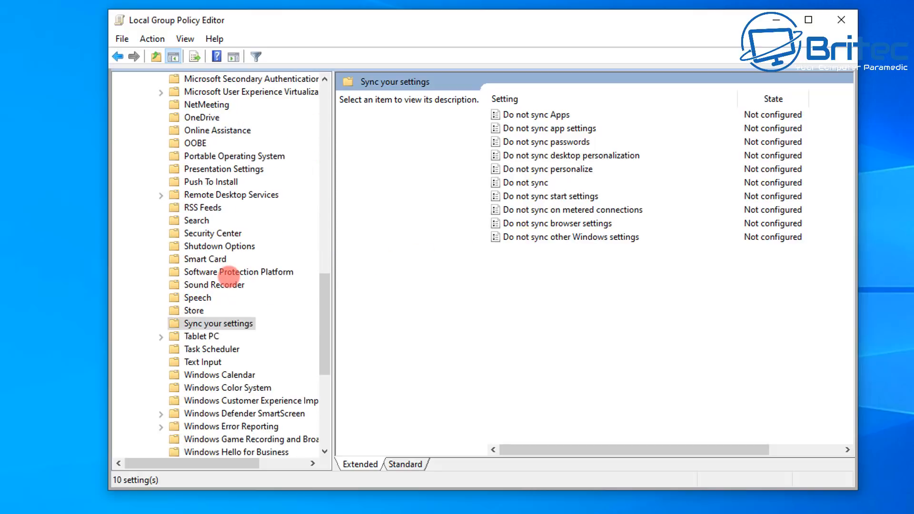
{"action": "scroll", "coordinate": [230, 275], "scroll_direction": "up", "scroll_amount": 7}
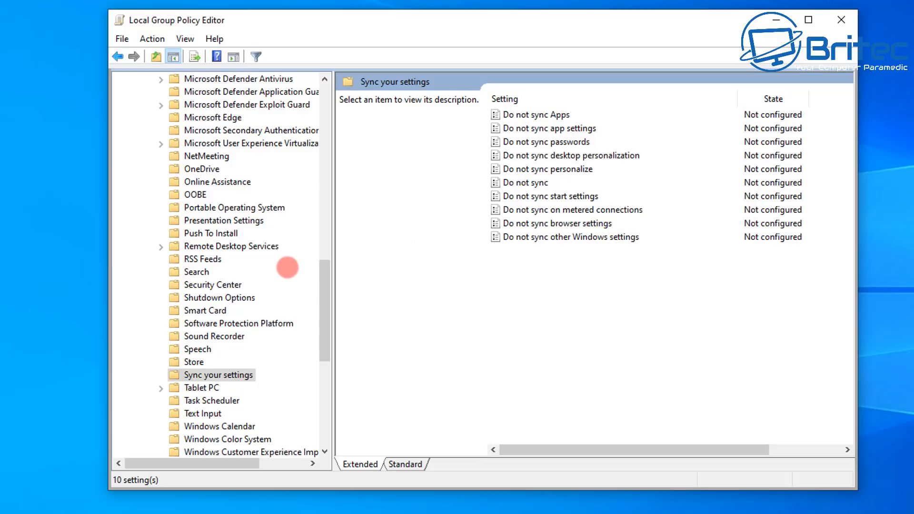
{"action": "left_click_drag", "start_coordinate": [323, 288], "coordinate": [332, 290]}
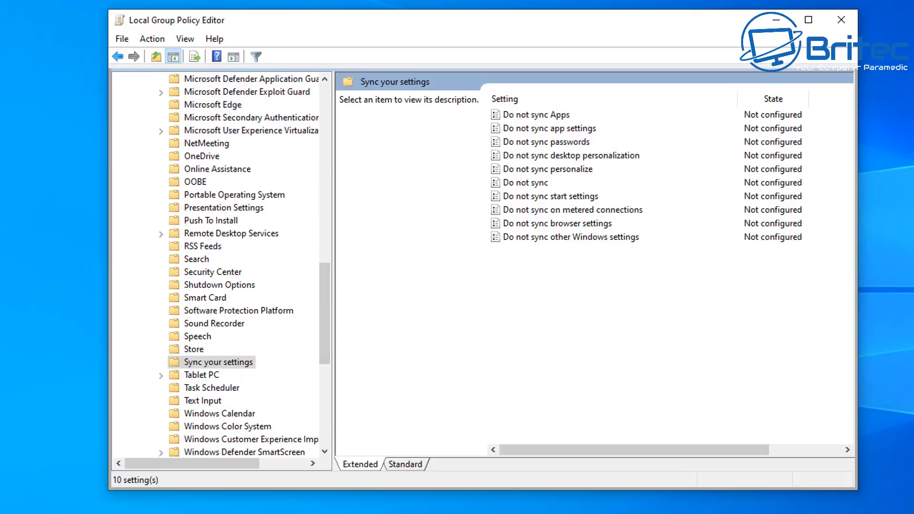
{"action": "left_click", "coordinate": [702, 115]}
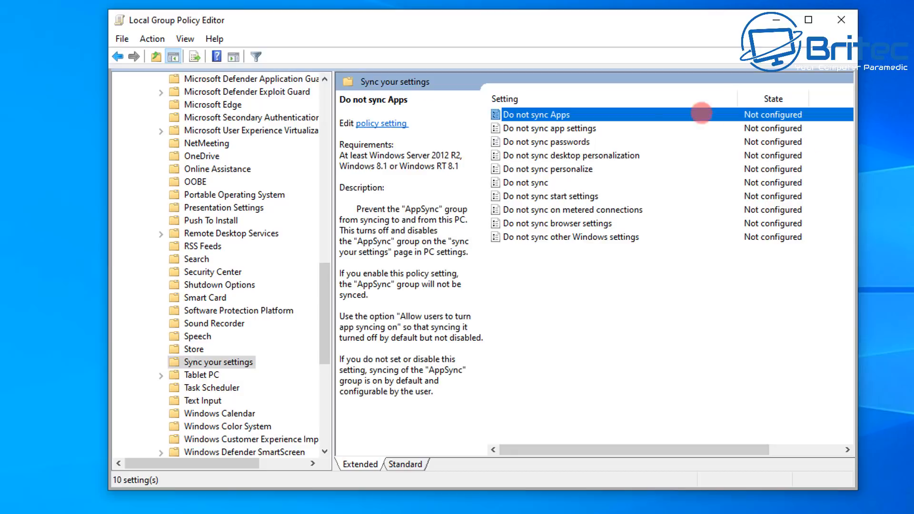
{"action": "double_click", "coordinate": [566, 115]}
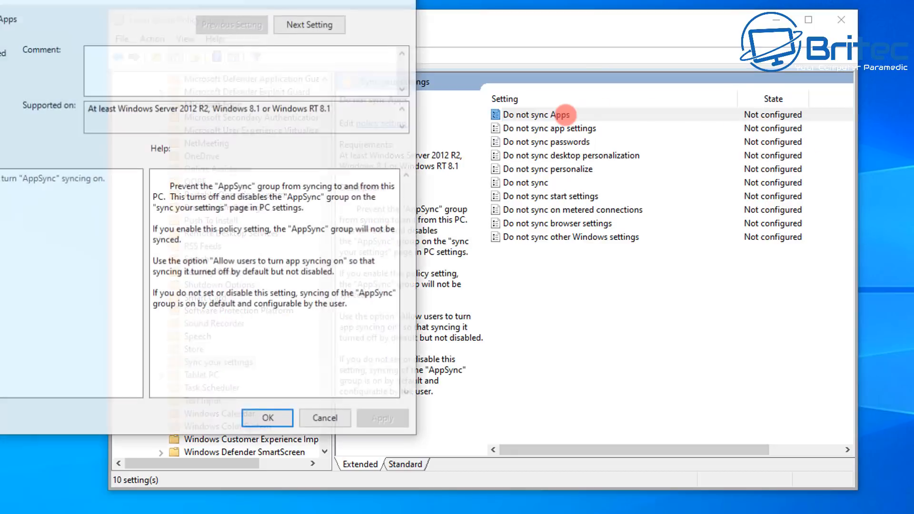
{"action": "left_click_drag", "start_coordinate": [310, 6], "coordinate": [636, 50]}
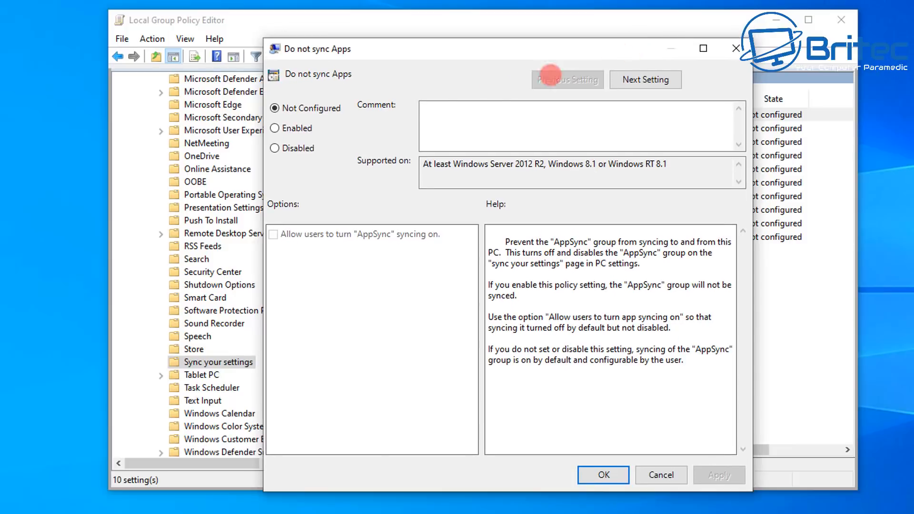
{"action": "left_click", "coordinate": [293, 128]}
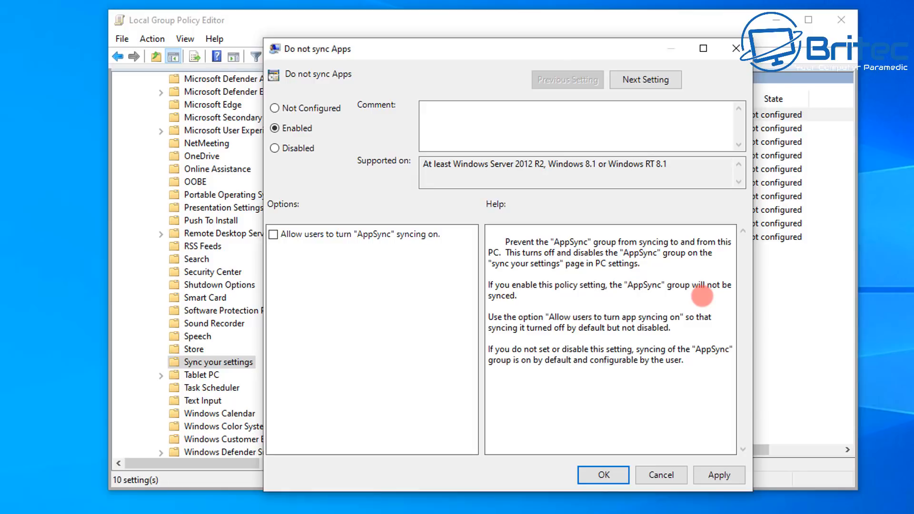
{"action": "left_click", "coordinate": [719, 476]}
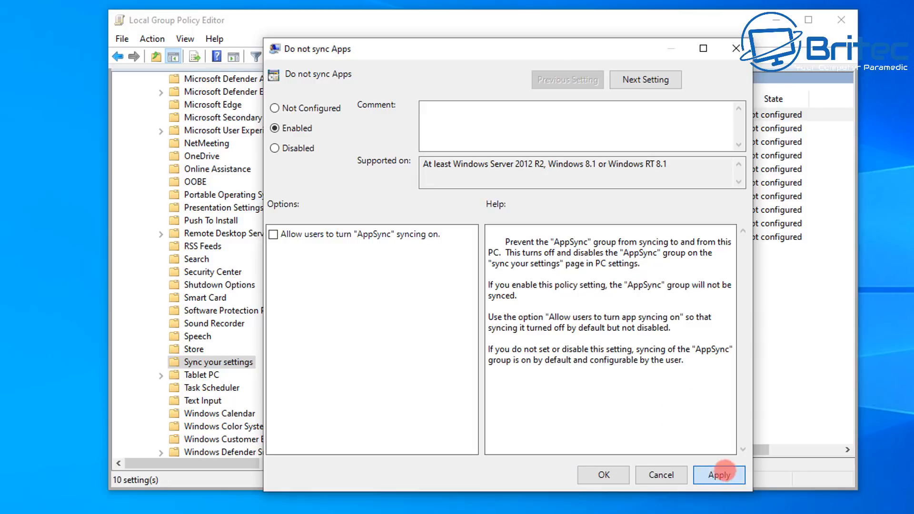
Step: Go on to the policy "Do not sync app settings", set it to Enabled and apply it
{"action": "left_click", "coordinate": [648, 79]}
{"action": "left_click", "coordinate": [275, 127]}
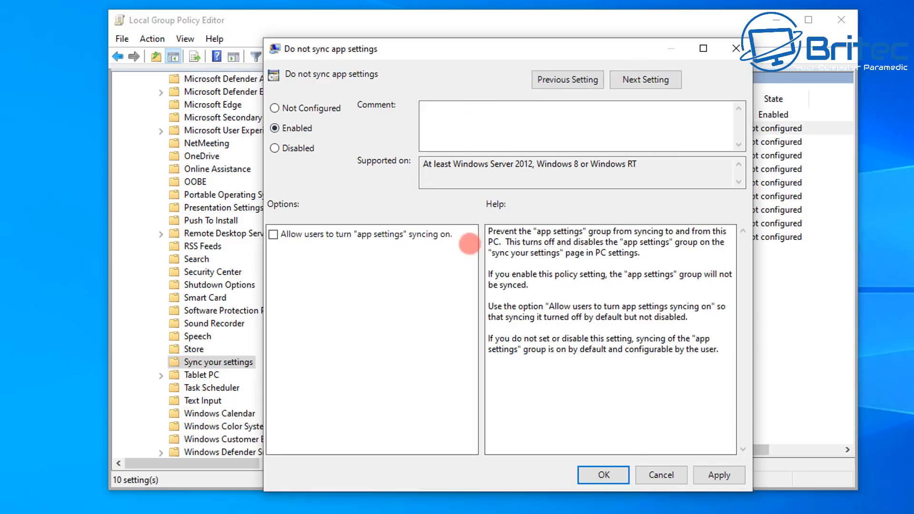
{"action": "left_click", "coordinate": [707, 474]}
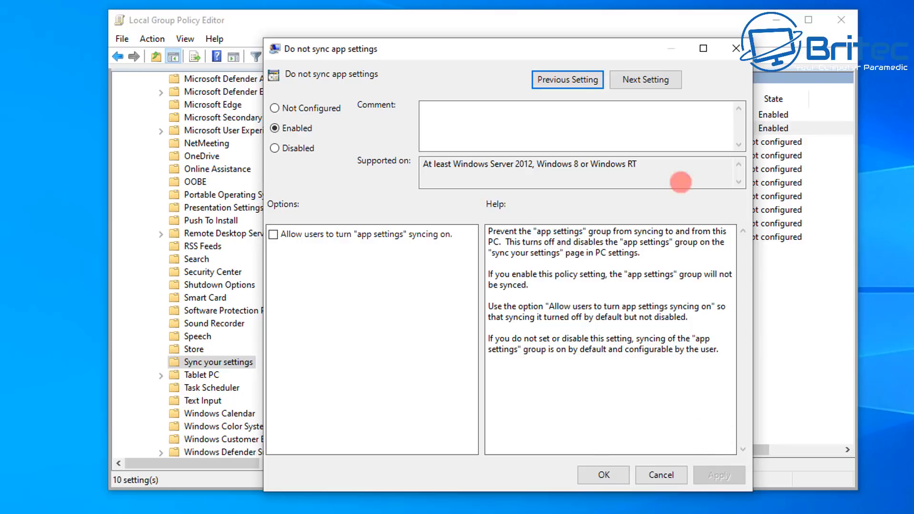
Step: Enable and apply each remaining sync policy, from "Do not sync passwords" through "Do not sync other Windows settings", and close the settings
{"action": "left_click", "coordinate": [649, 80]}
{"action": "left_click", "coordinate": [292, 125]}
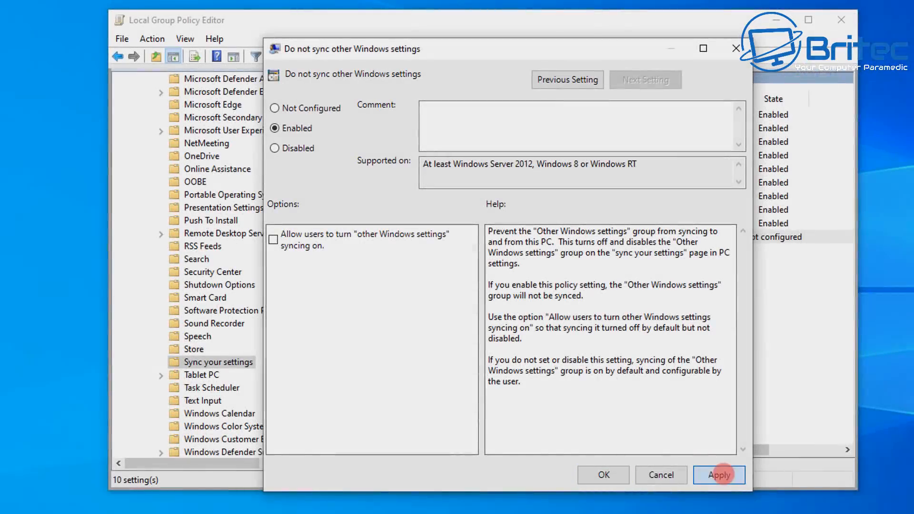
{"action": "left_click", "coordinate": [719, 476]}
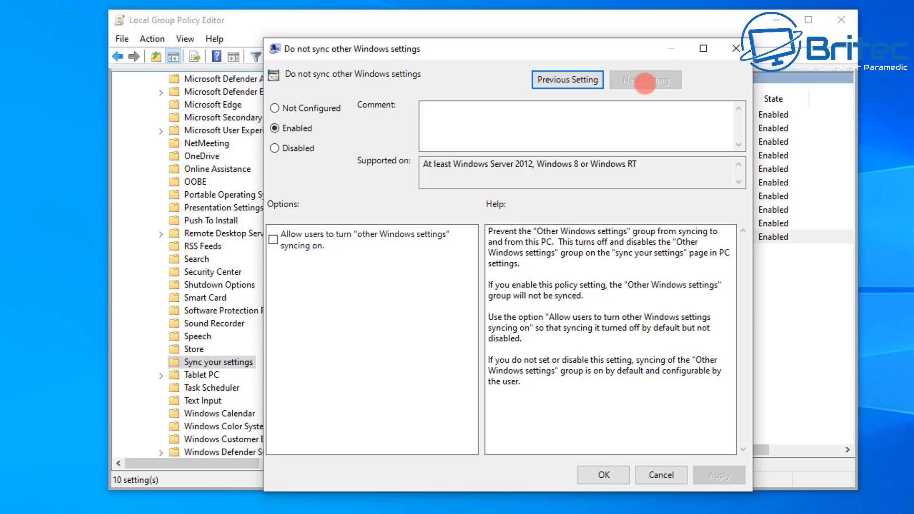
{"action": "left_click", "coordinate": [736, 48]}
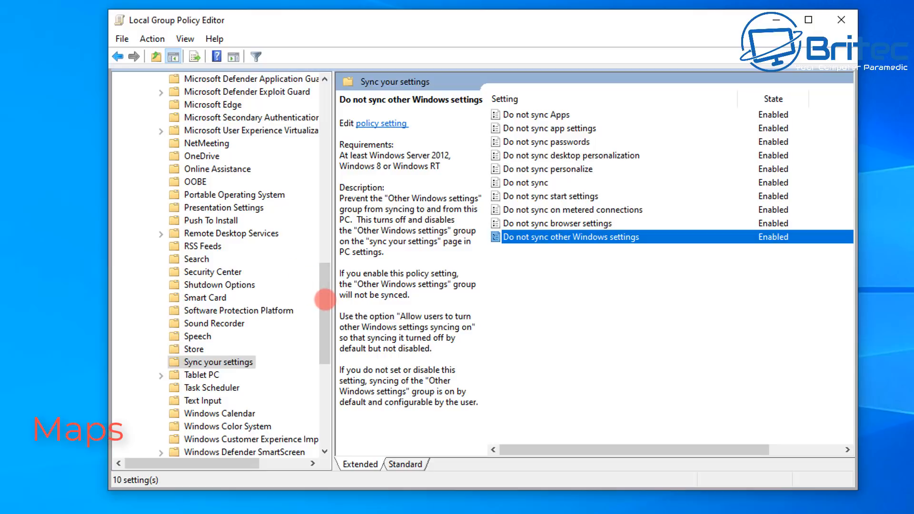
Step: In the Maps policy folder, set "Turn off unsolicited network traffic on the Offline Maps settings page" to Enabled, apply it and close its settings
{"action": "left_click_drag", "start_coordinate": [320, 298], "coordinate": [324, 217]}
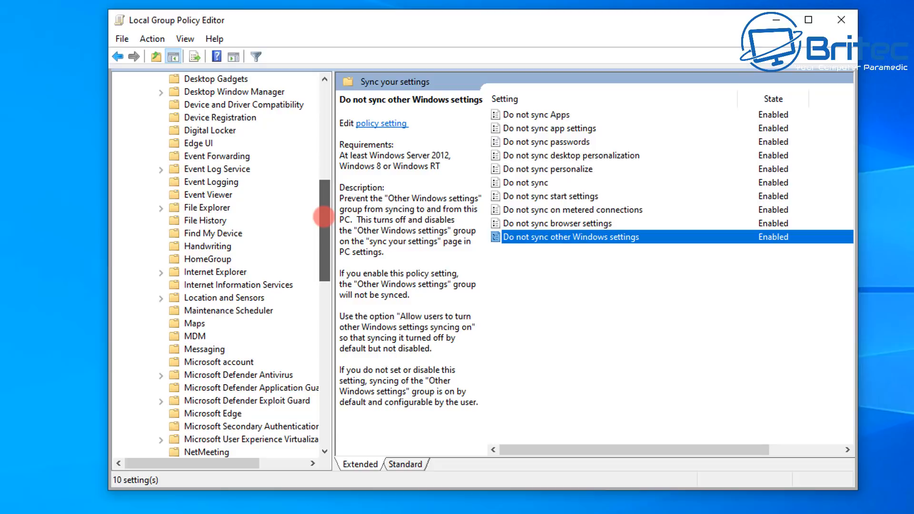
{"action": "left_click", "coordinate": [195, 324]}
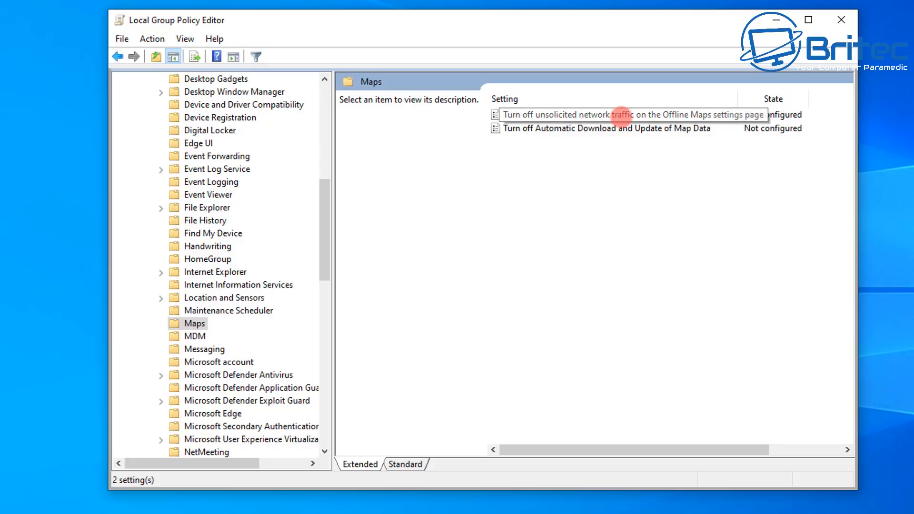
{"action": "double_click", "coordinate": [676, 115]}
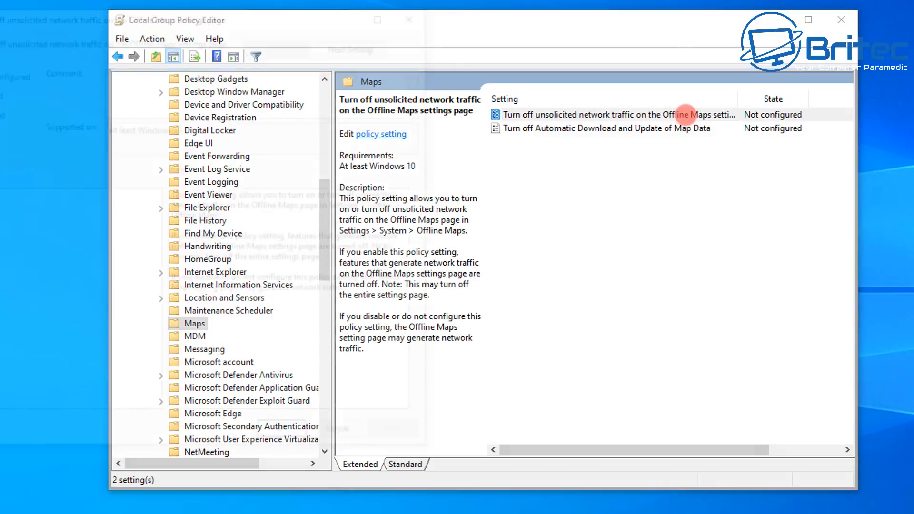
{"action": "left_click_drag", "start_coordinate": [297, 23], "coordinate": [543, 37]}
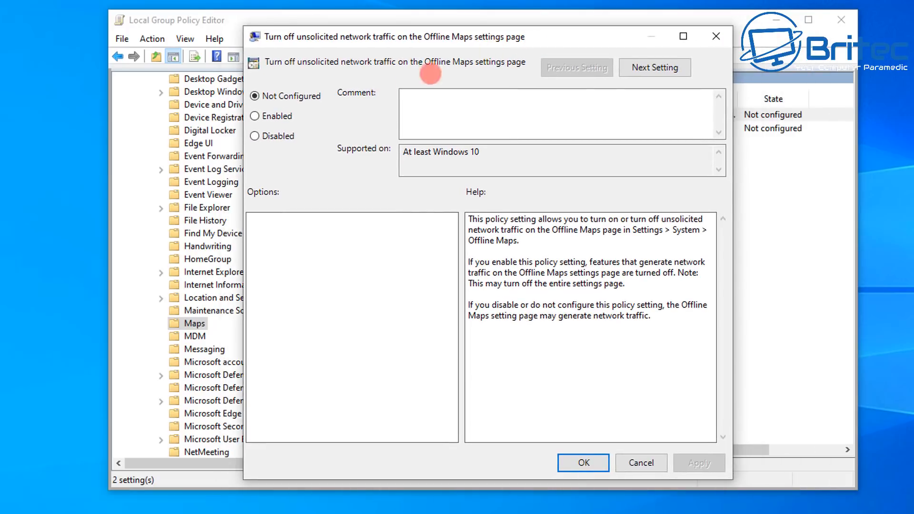
{"action": "left_click", "coordinate": [257, 116]}
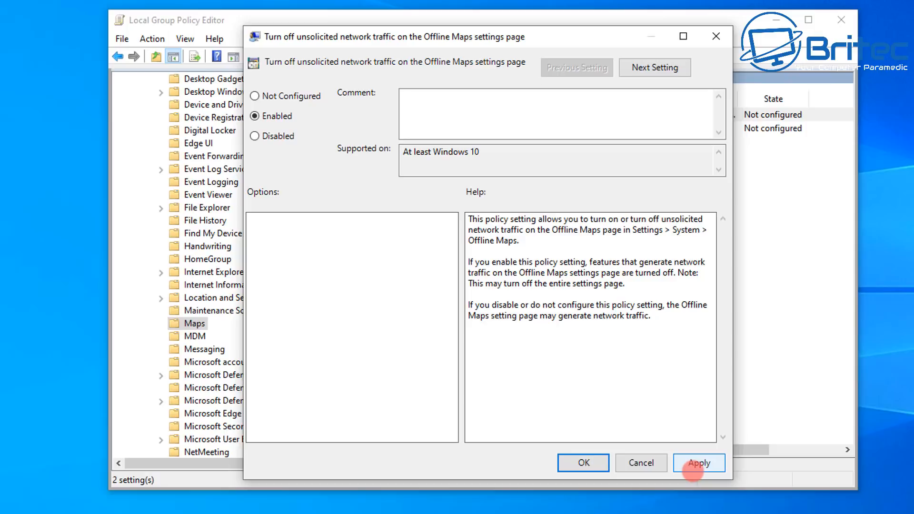
{"action": "left_click", "coordinate": [693, 469]}
{"action": "left_click", "coordinate": [582, 462]}
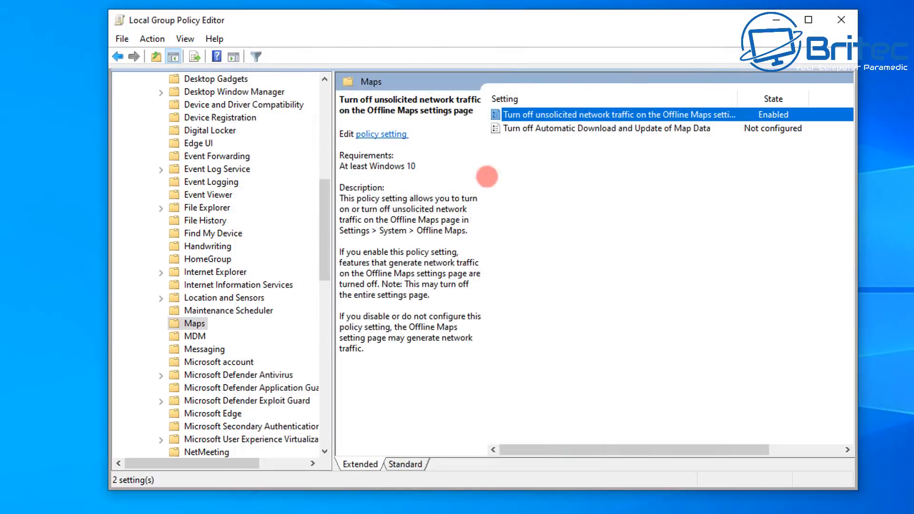
Step: Set the Maps policy "Turn off Automatic Download and Update of Map Data" to Enabled, apply it and close its settings
{"action": "left_click", "coordinate": [548, 129]}
{"action": "double_click", "coordinate": [598, 130]}
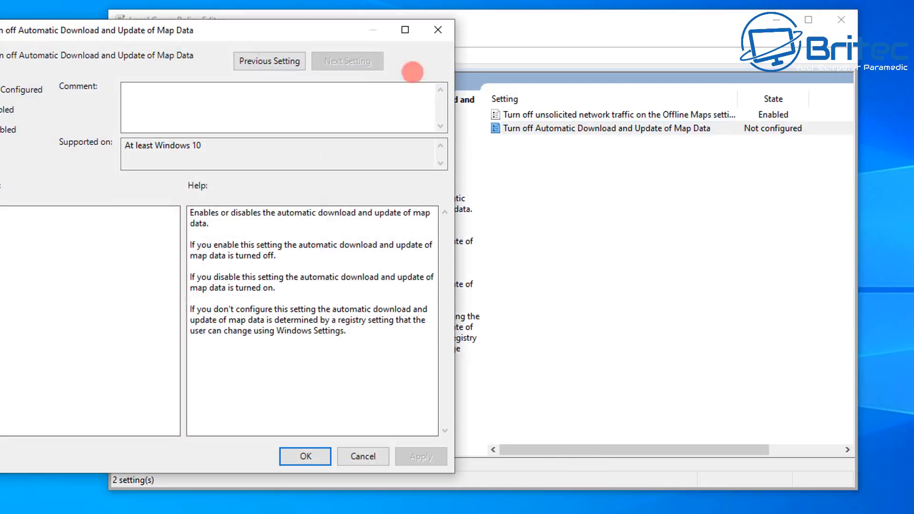
{"action": "left_click_drag", "start_coordinate": [265, 24], "coordinate": [548, 36]}
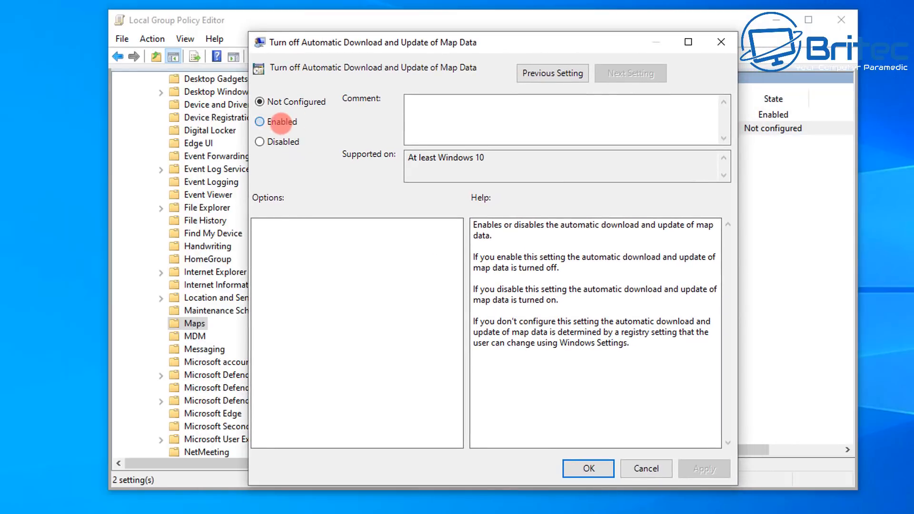
{"action": "left_click", "coordinate": [281, 122]}
{"action": "left_click", "coordinate": [705, 469]}
{"action": "left_click", "coordinate": [588, 469]}
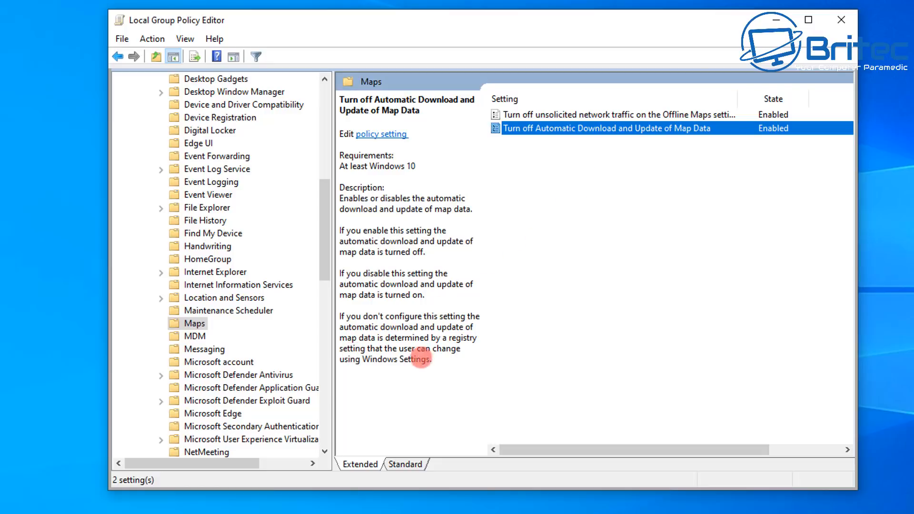
Step: In the Windows Error Reporting policy folder, set "Do not send additional data" to Enabled, apply it and close its settings
{"action": "left_click_drag", "start_coordinate": [327, 194], "coordinate": [339, 310]}
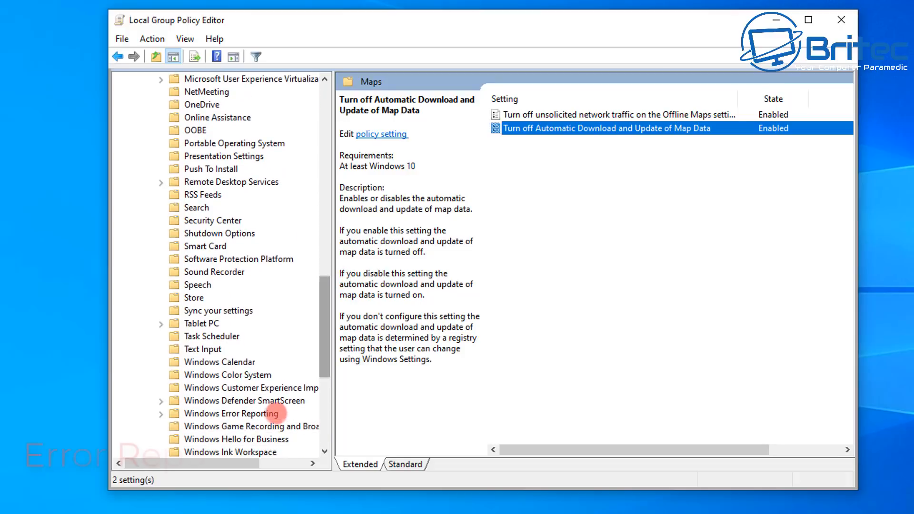
{"action": "left_click", "coordinate": [261, 412]}
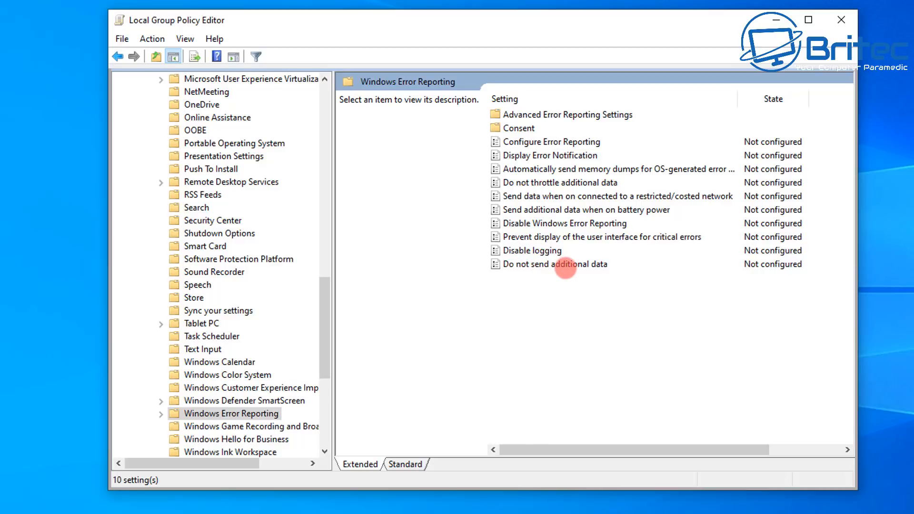
{"action": "left_click", "coordinate": [566, 265]}
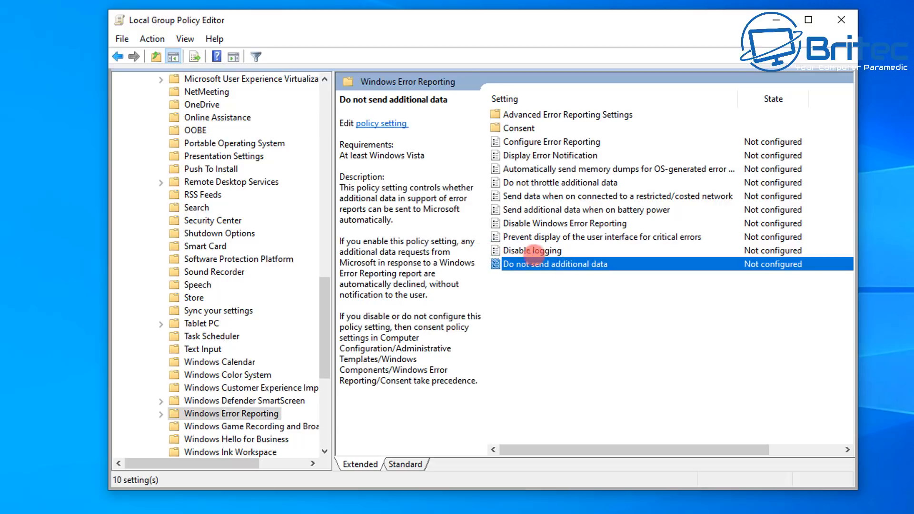
{"action": "double_click", "coordinate": [566, 267]}
{"action": "left_click_drag", "start_coordinate": [281, 48], "coordinate": [552, 42]}
{"action": "left_click", "coordinate": [288, 122]}
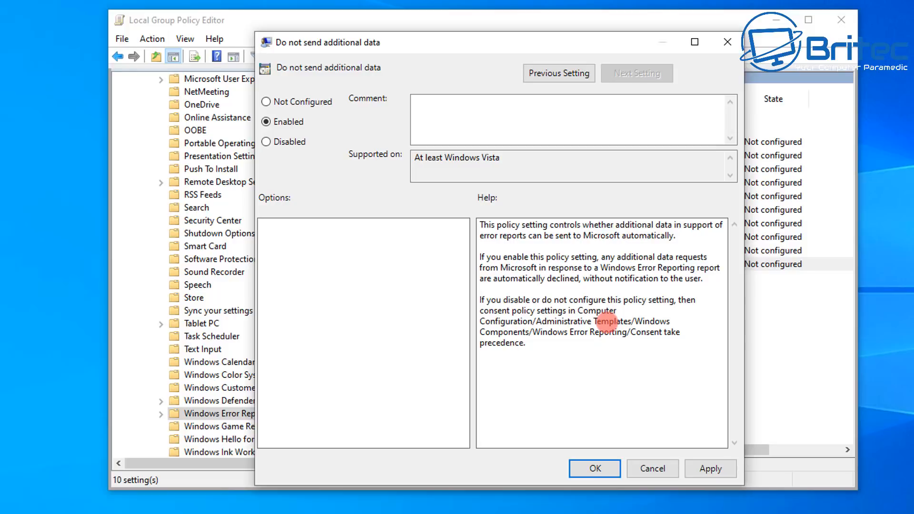
{"action": "left_click", "coordinate": [702, 470]}
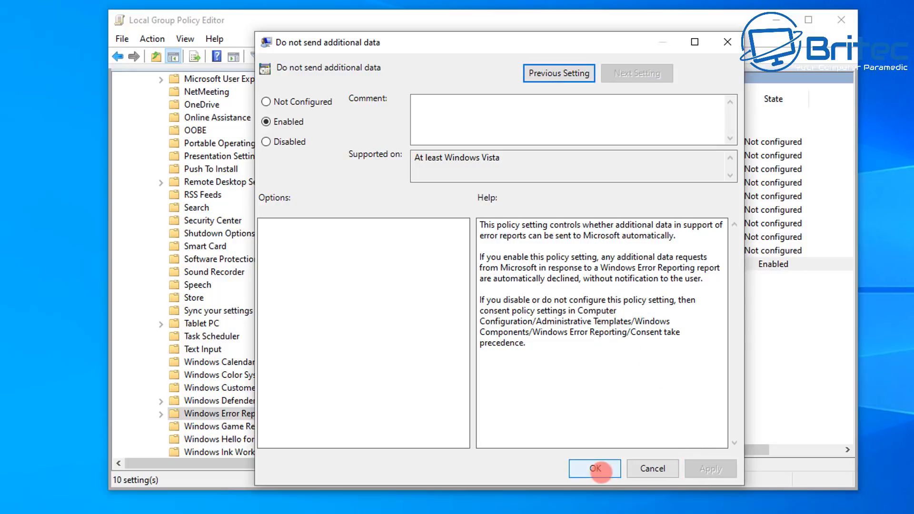
{"action": "left_click", "coordinate": [597, 469]}
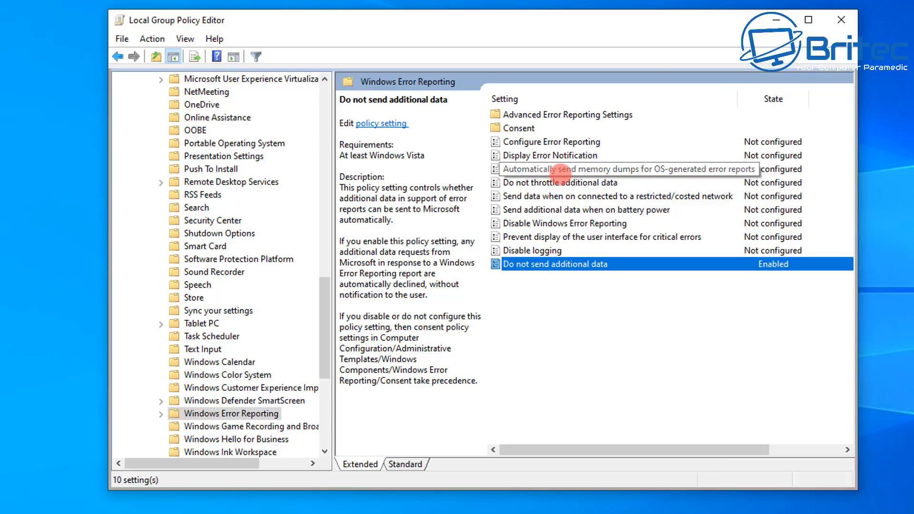
Step: Set the policy "Disable Windows Error Reporting" to Disabled, apply it and close its settings
{"action": "left_click", "coordinate": [562, 170]}
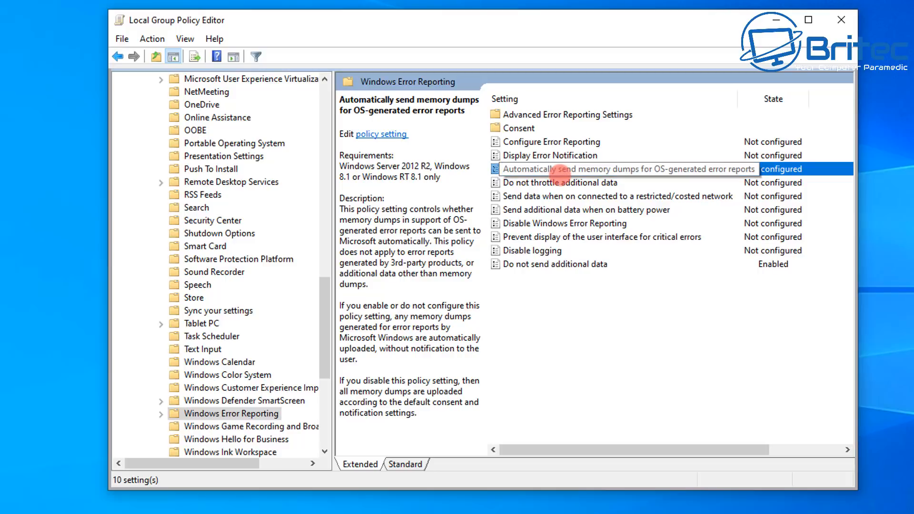
{"action": "left_click", "coordinate": [565, 223]}
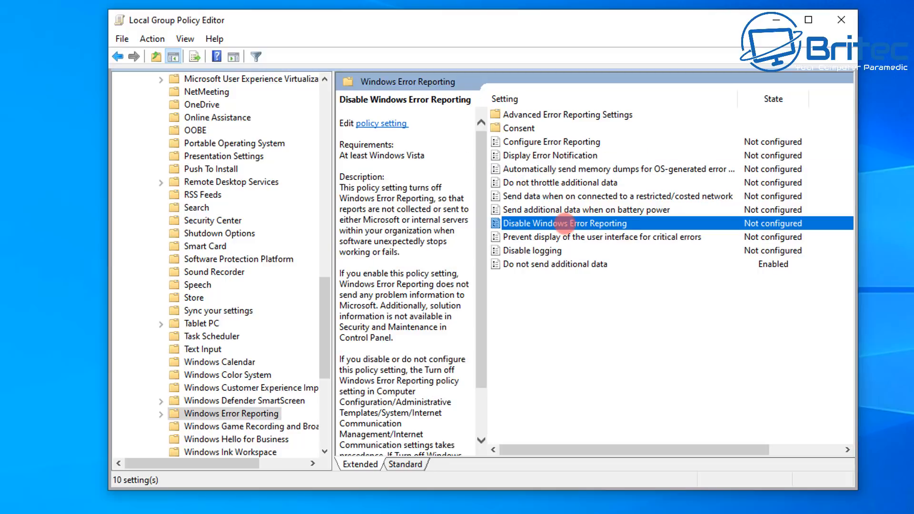
{"action": "double_click", "coordinate": [565, 223]}
{"action": "left_click_drag", "start_coordinate": [281, 18], "coordinate": [548, 48]}
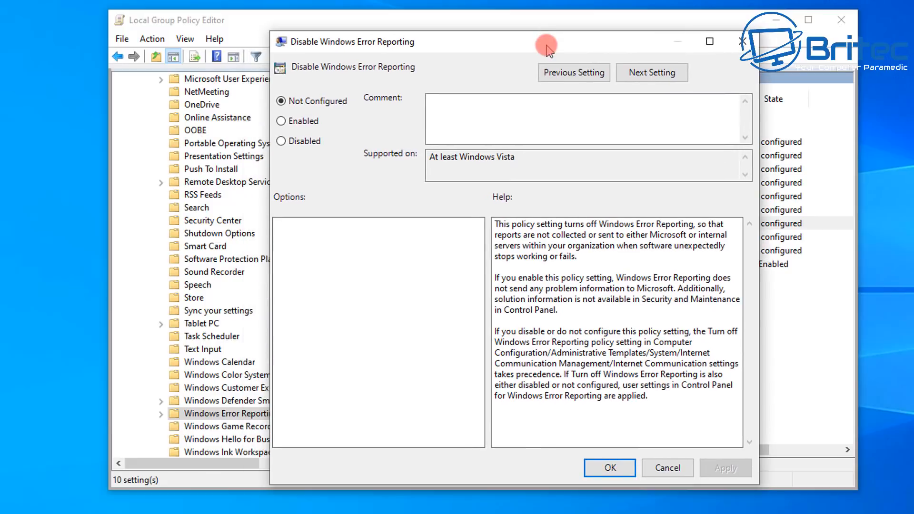
{"action": "left_click", "coordinate": [282, 141]}
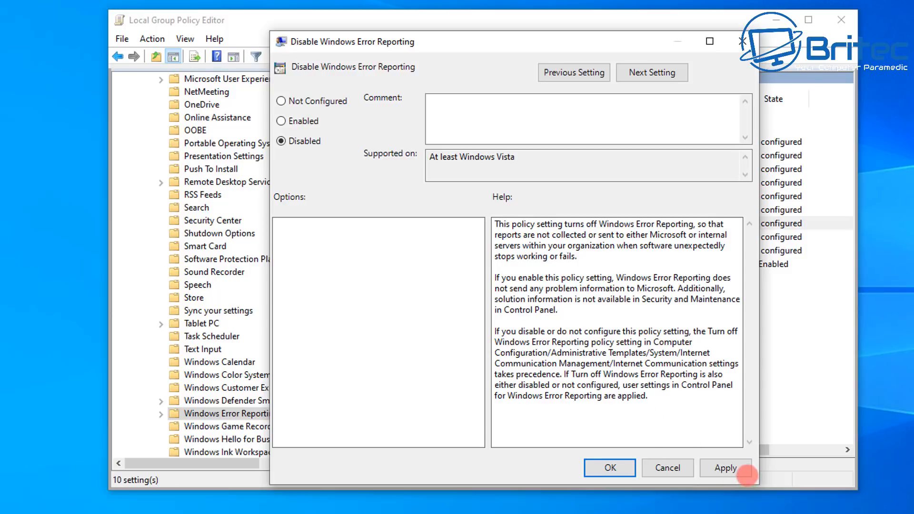
{"action": "left_click", "coordinate": [729, 469]}
{"action": "left_click", "coordinate": [611, 468]}
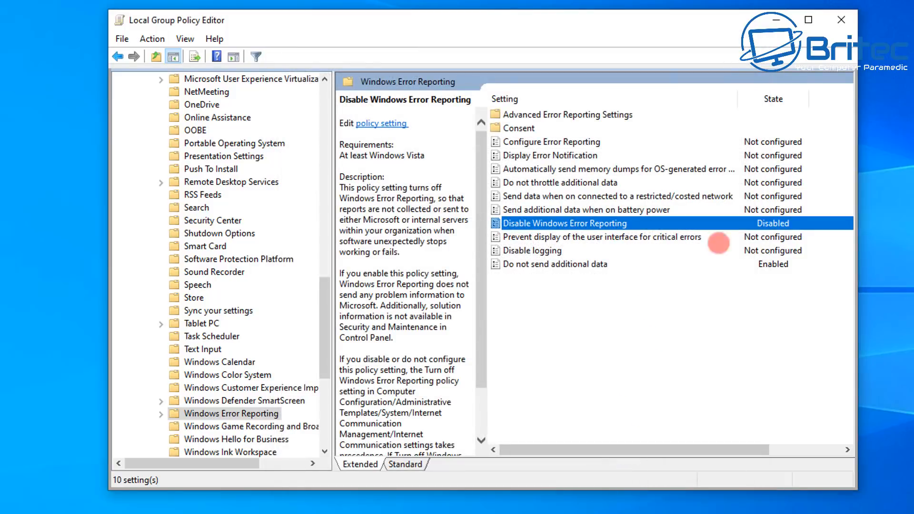
Step: Review the settings of the policy "Do not send additional data" and close them
{"action": "left_click", "coordinate": [579, 265]}
{"action": "double_click", "coordinate": [578, 265]}
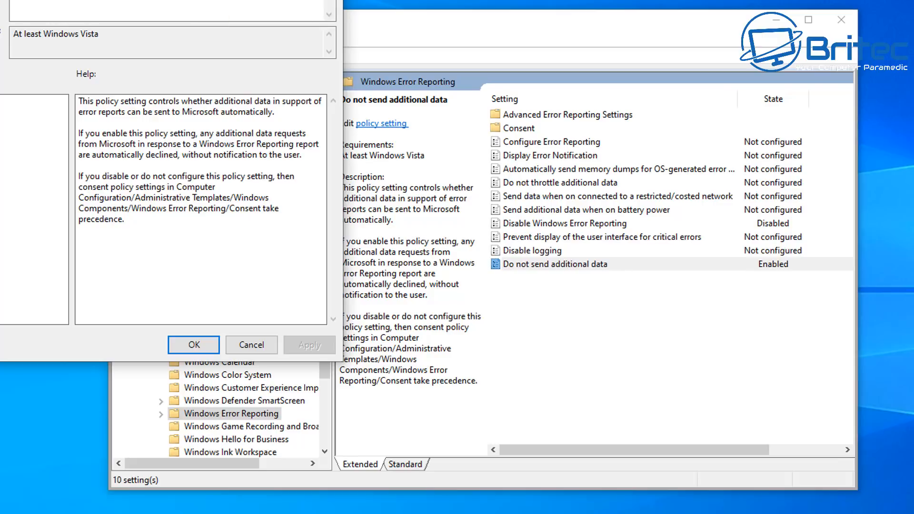
{"action": "key", "text": "Return"}
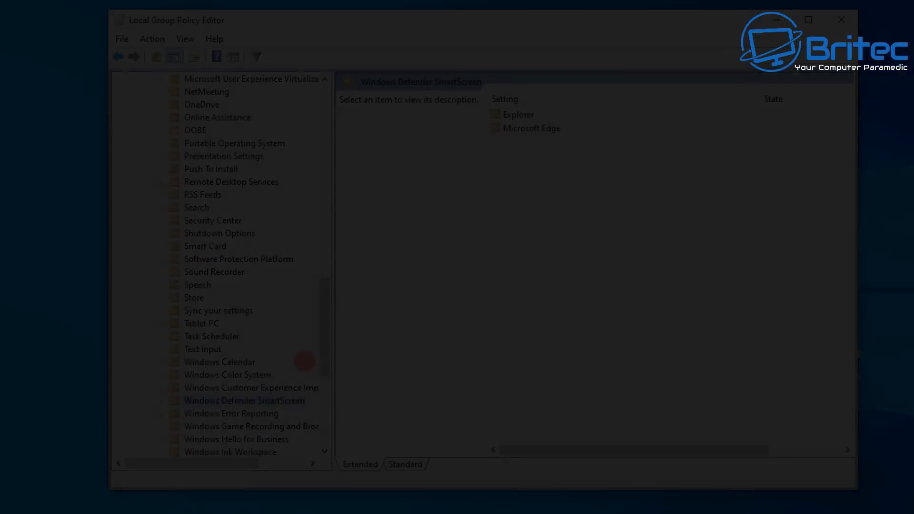
Step: In Microsoft Defender Antivirus > MAPS, enable "Send file samples when further analysis is required" with the option Never send, and apply it
{"action": "scroll", "coordinate": [305, 361], "scroll_direction": "up", "scroll_amount": 6}
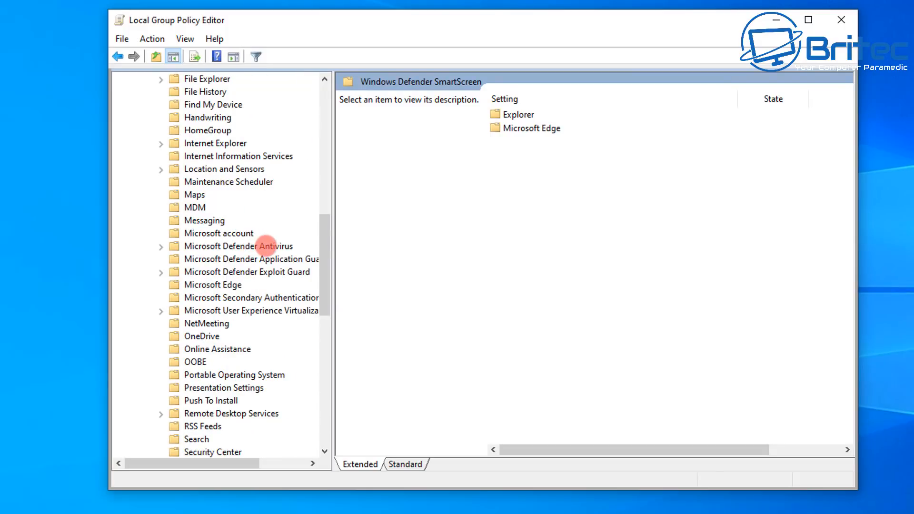
{"action": "left_click", "coordinate": [267, 246]}
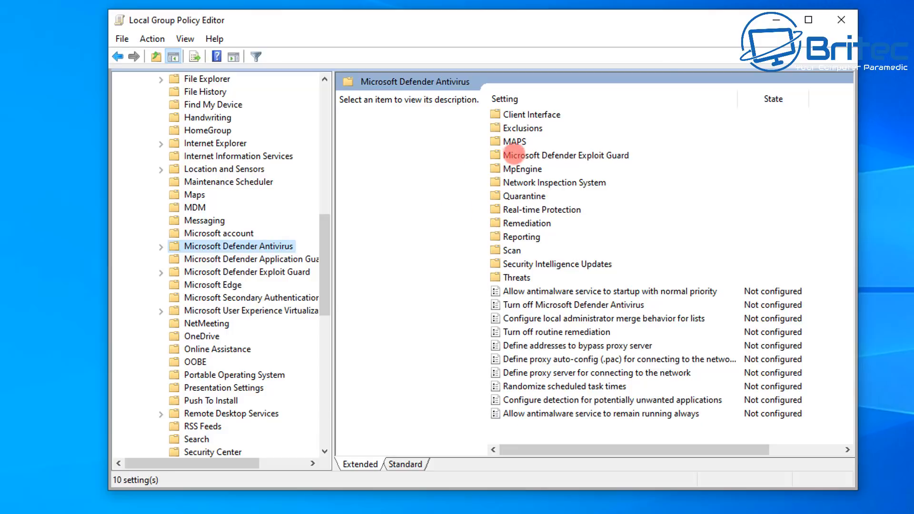
{"action": "double_click", "coordinate": [512, 141]}
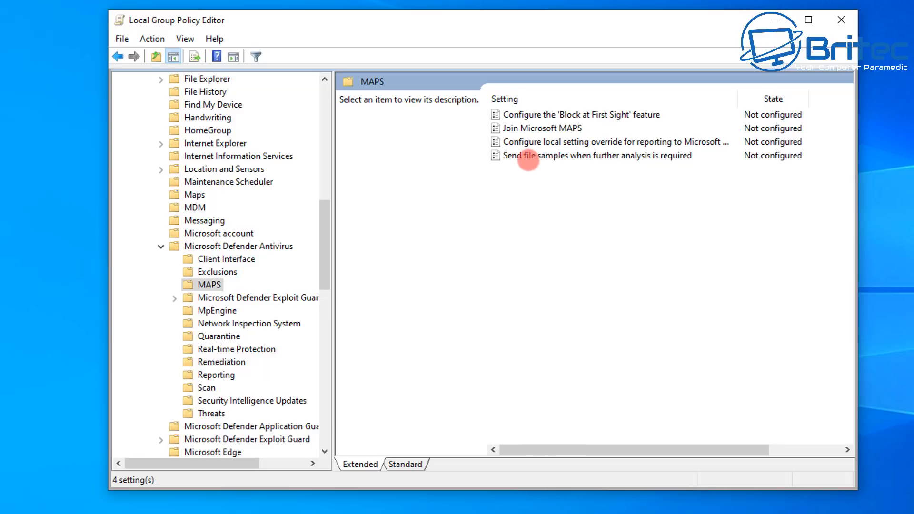
{"action": "left_click", "coordinate": [532, 156]}
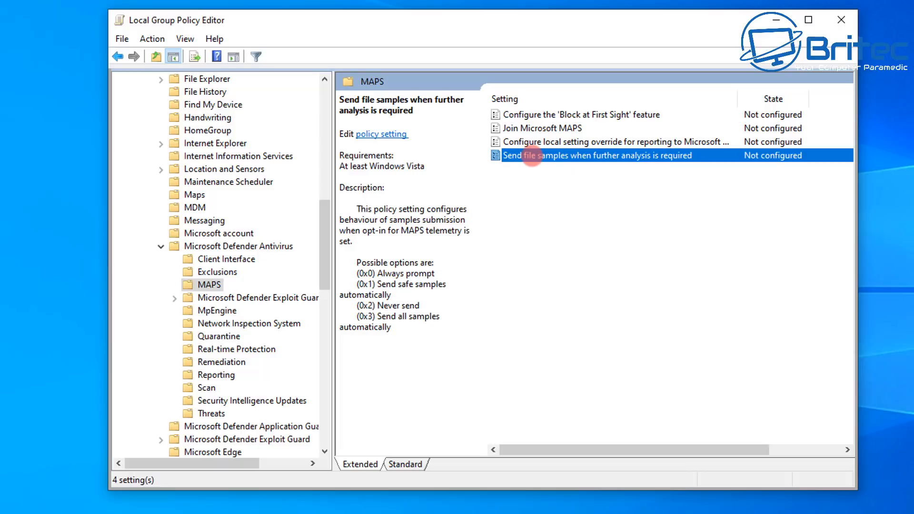
{"action": "double_click", "coordinate": [532, 156]}
{"action": "left_click_drag", "start_coordinate": [233, 9], "coordinate": [612, 52]}
{"action": "left_click", "coordinate": [323, 124]}
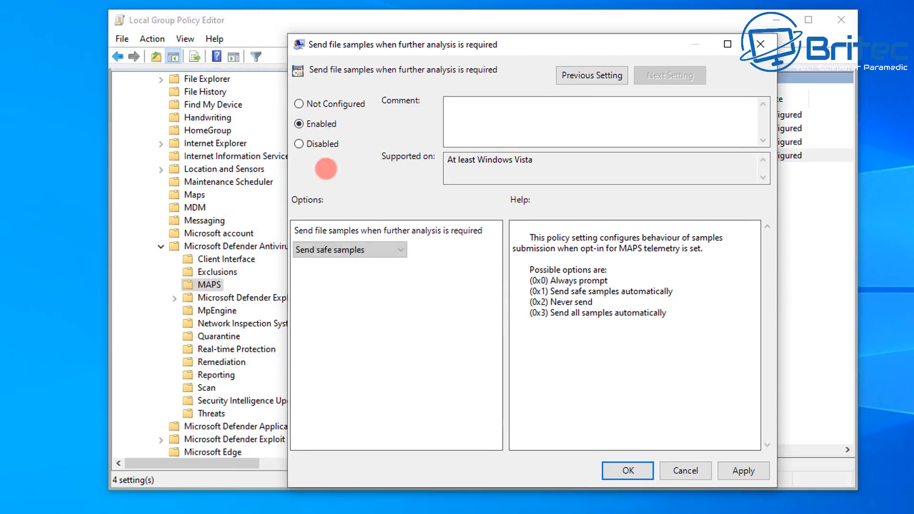
{"action": "left_click", "coordinate": [395, 248]}
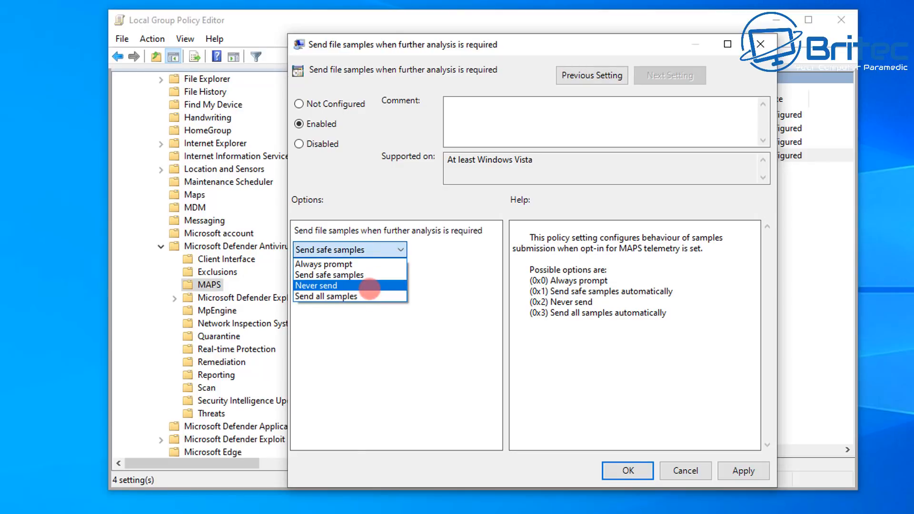
{"action": "left_click", "coordinate": [370, 287]}
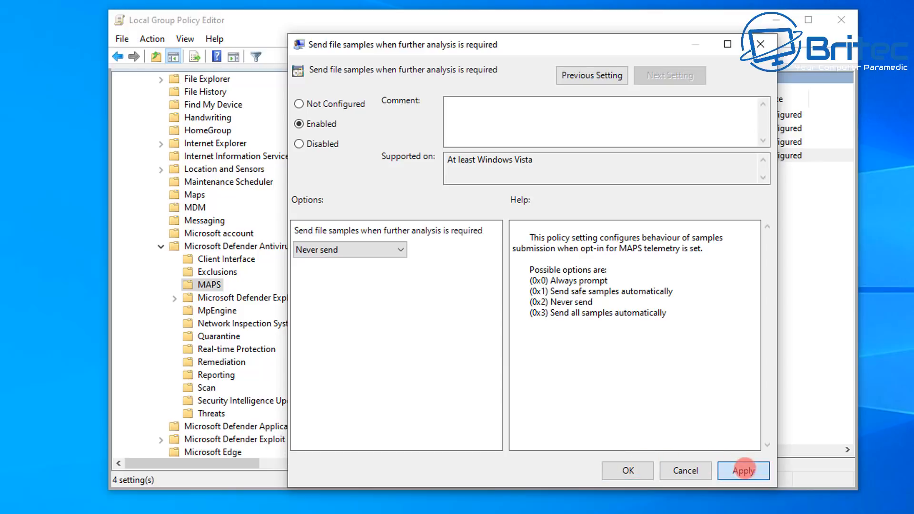
{"action": "left_click", "coordinate": [744, 471]}
{"action": "left_click", "coordinate": [629, 471]}
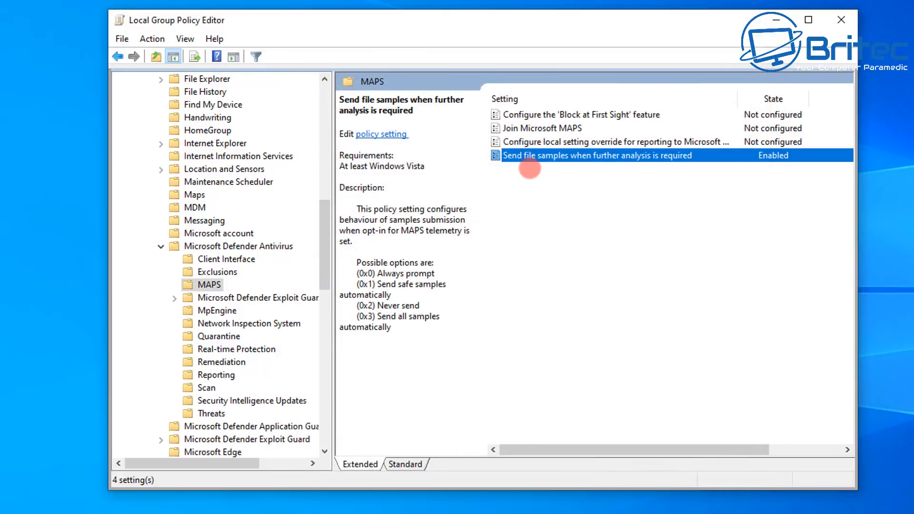
Step: Set the policy "Join Microsoft MAPS" to Enabled with its membership option Disabled, apply it and close its settings
{"action": "left_click", "coordinate": [527, 127]}
{"action": "double_click", "coordinate": [527, 127]}
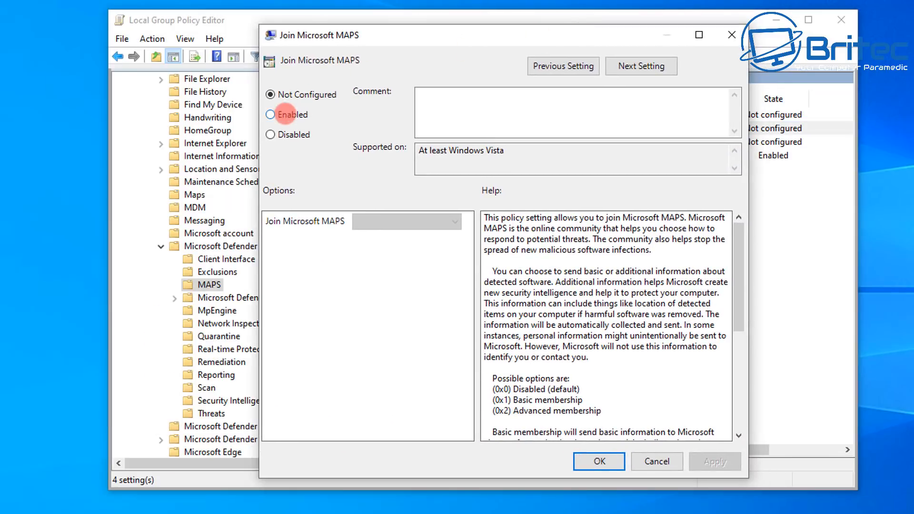
{"action": "left_click", "coordinate": [287, 115]}
{"action": "left_click", "coordinate": [453, 222]}
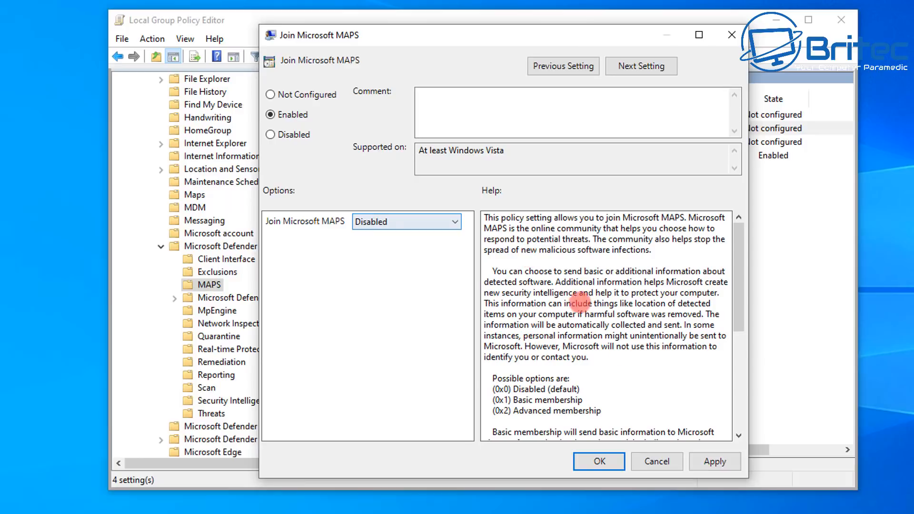
{"action": "left_click", "coordinate": [714, 461]}
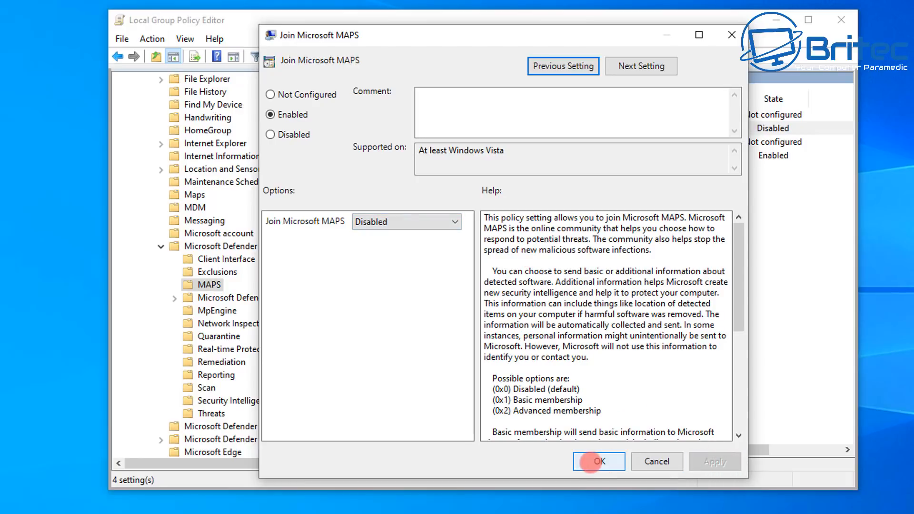
{"action": "left_click", "coordinate": [599, 462]}
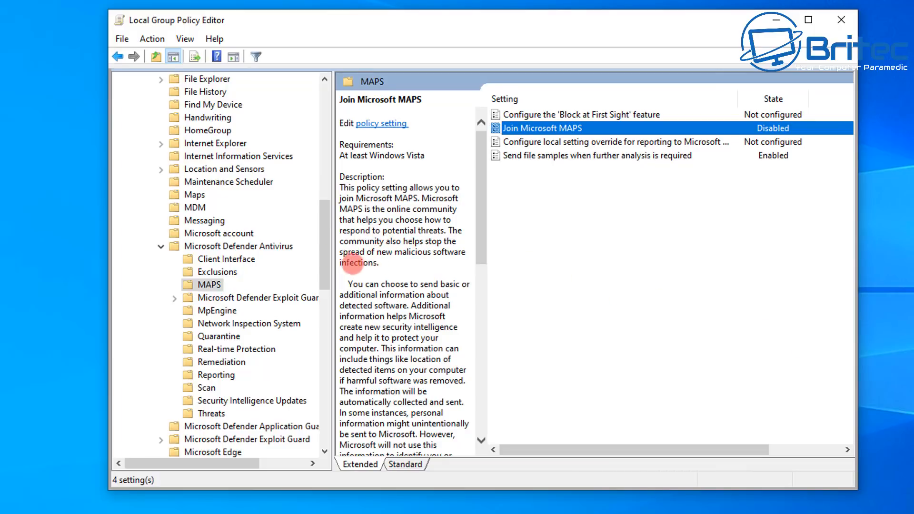
Step: Collapse Microsoft Defender Antivirus and Windows Components, and expand System > Internet Communication Management under Computer Configuration > Administrative Templates
{"action": "left_click", "coordinate": [161, 246]}
{"action": "scroll", "coordinate": [205, 257], "scroll_direction": "up", "scroll_amount": 12}
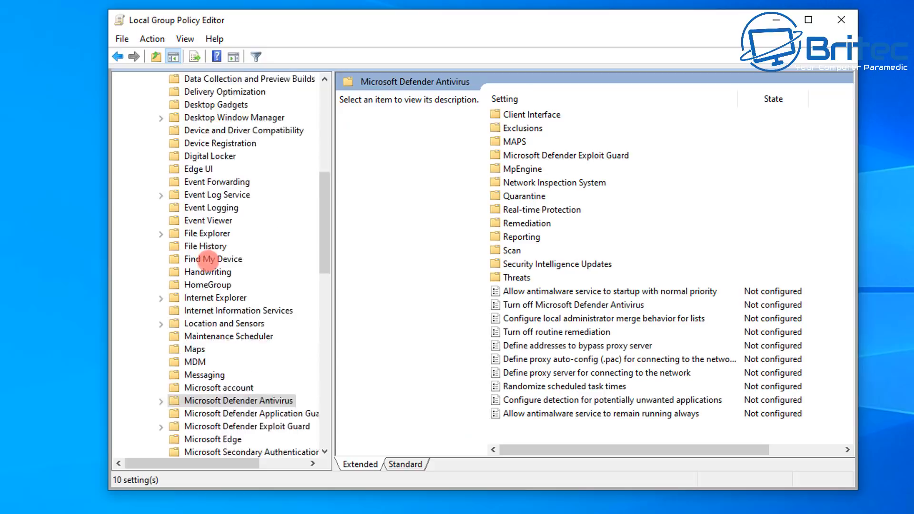
{"action": "left_click", "coordinate": [148, 219]}
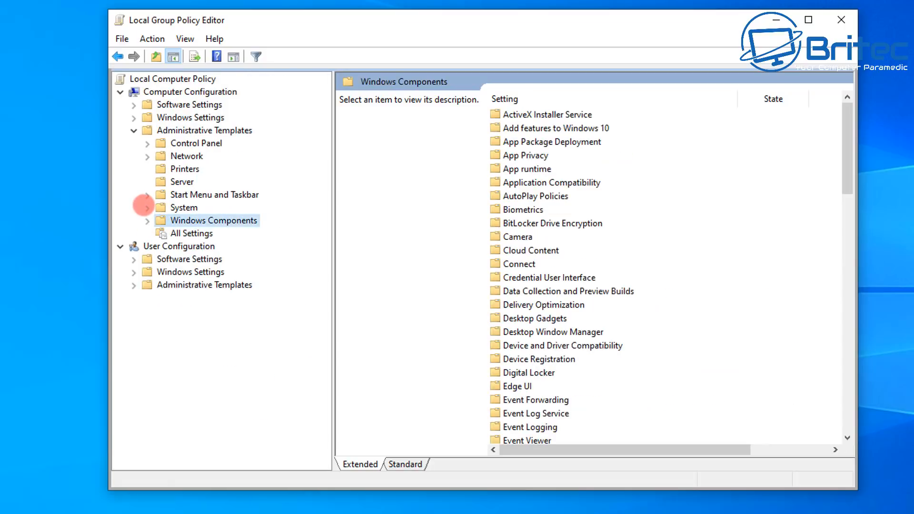
{"action": "left_click", "coordinate": [147, 208]}
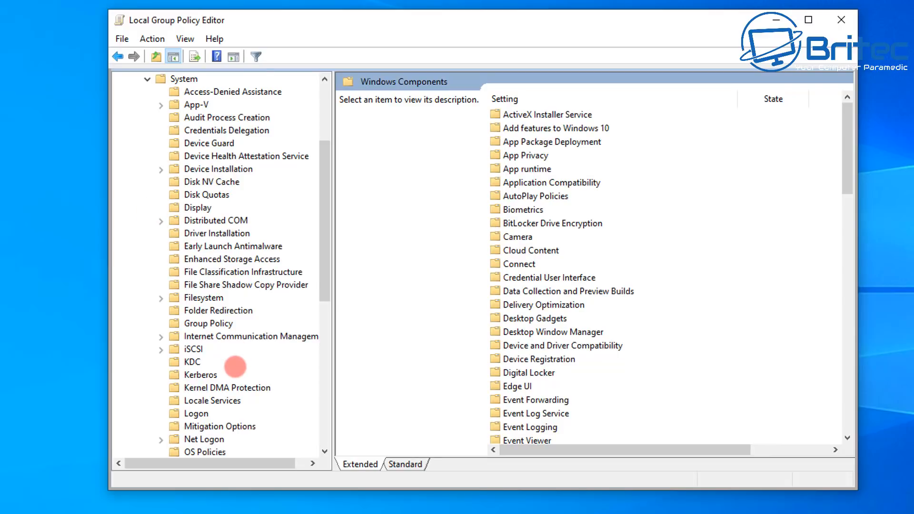
{"action": "scroll", "coordinate": [235, 366], "scroll_direction": "down", "scroll_amount": 1}
{"action": "left_click", "coordinate": [242, 299]}
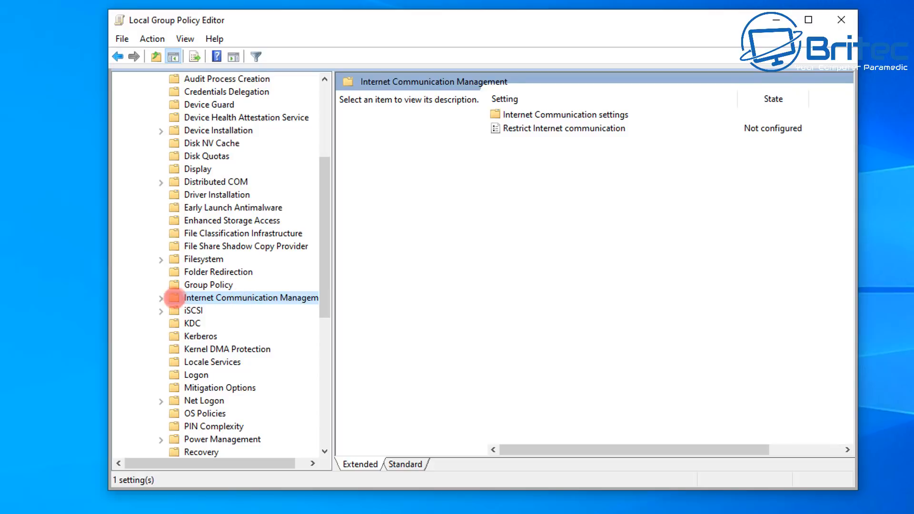
{"action": "left_click", "coordinate": [159, 298]}
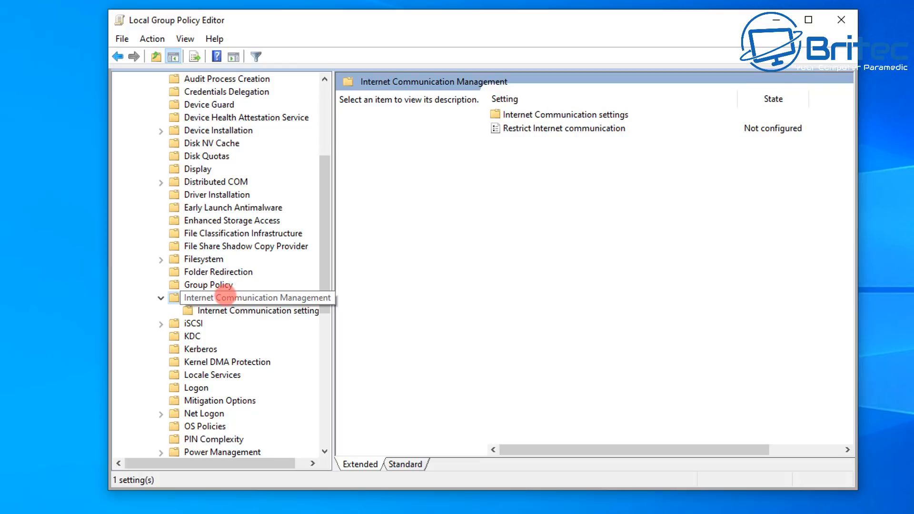
Step: Set the policy "Restrict Internet communication" to Enabled, apply it and close its settings
{"action": "left_click", "coordinate": [535, 129]}
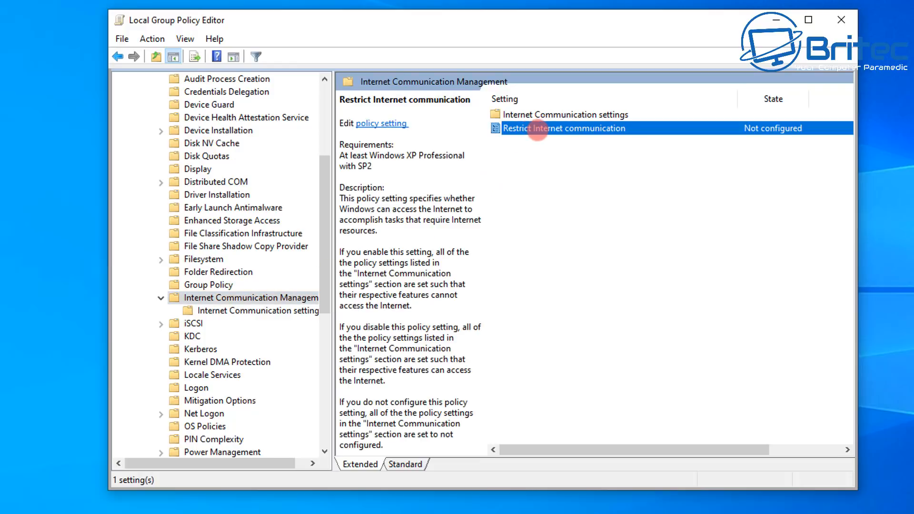
{"action": "double_click", "coordinate": [544, 129]}
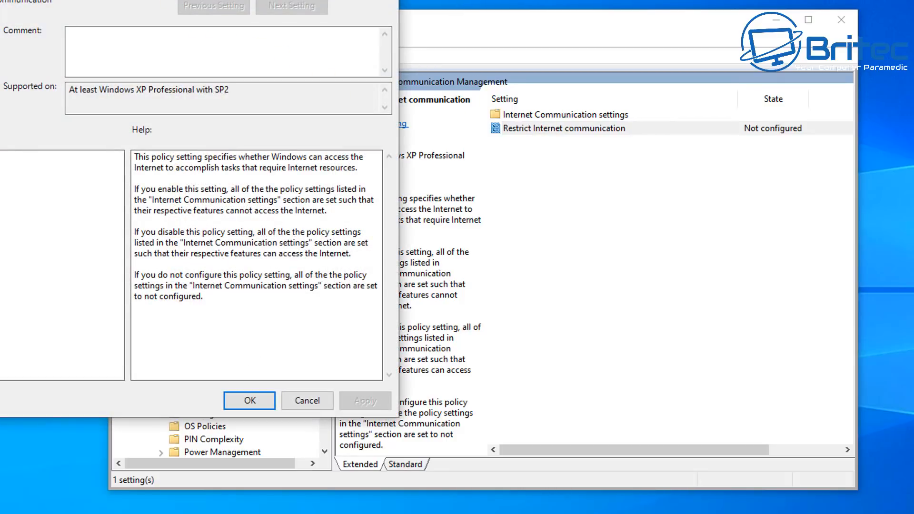
{"action": "left_click_drag", "start_coordinate": [161, 0], "coordinate": [507, 37]}
{"action": "left_click", "coordinate": [287, 117]}
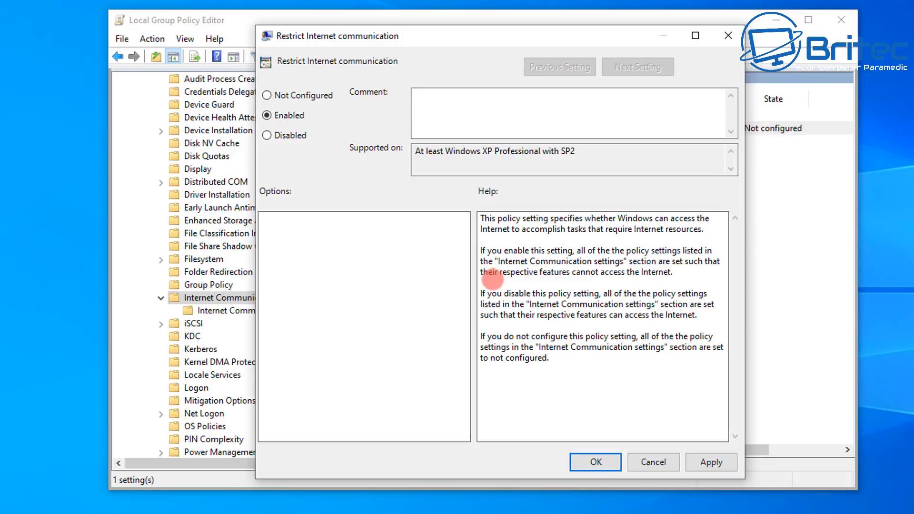
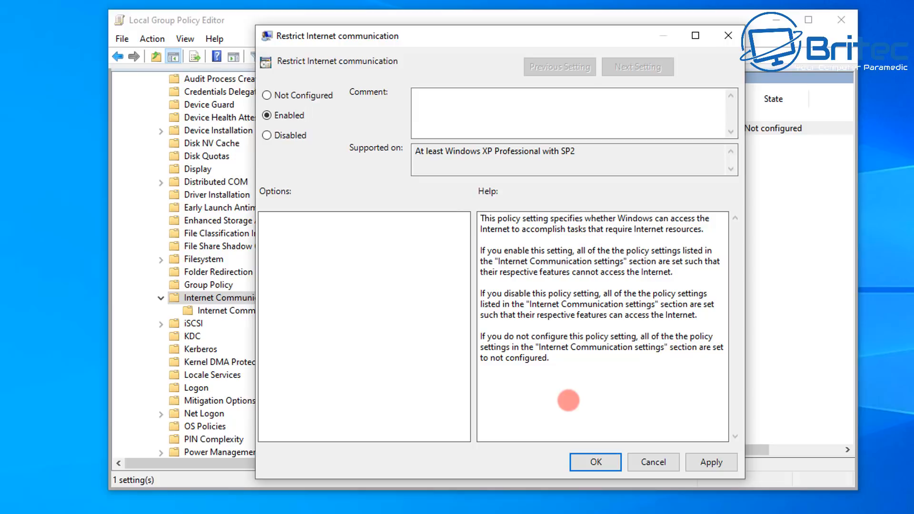
{"action": "left_click", "coordinate": [712, 462]}
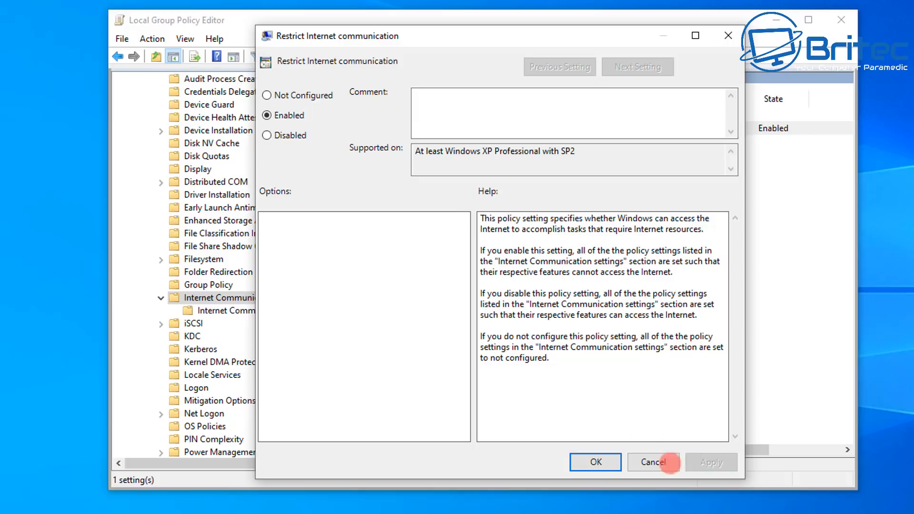
{"action": "left_click", "coordinate": [590, 461]}
Step: Review the states in Internet Communication settings, including the policy "Turn off access to the Store", and collapse Internet Communication Management
{"action": "double_click", "coordinate": [567, 114]}
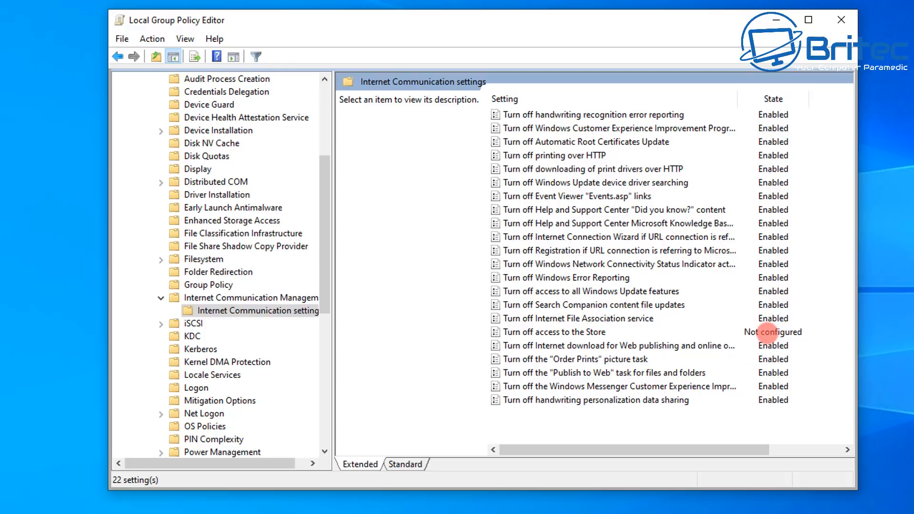
{"action": "left_click", "coordinate": [762, 332]}
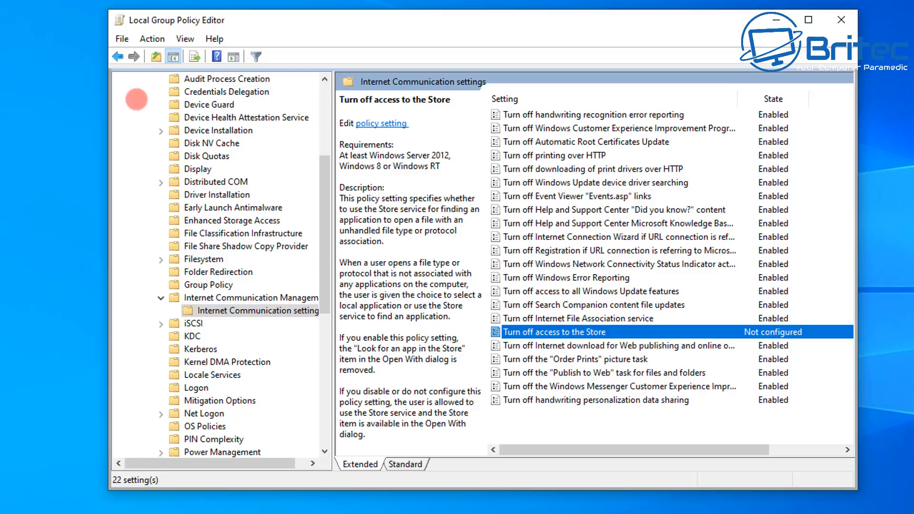
{"action": "left_click", "coordinate": [161, 299]}
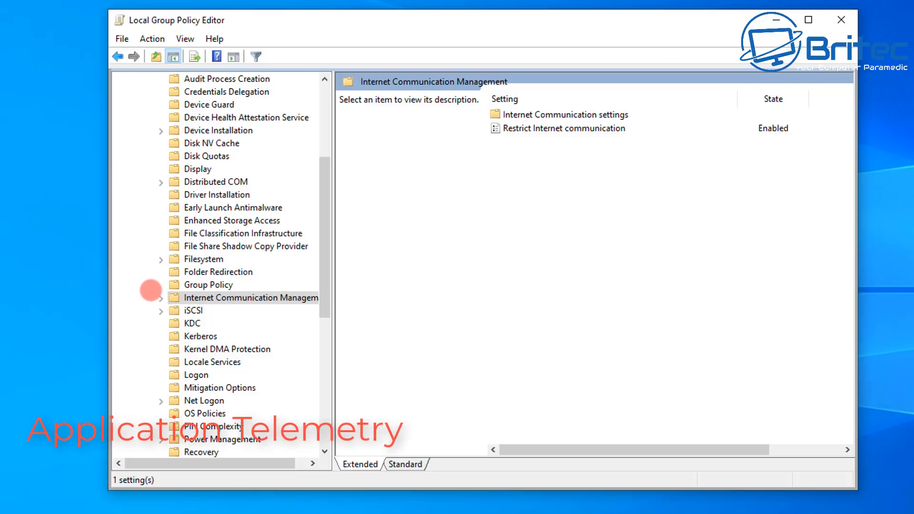
Step: Collapse the System folder and open Windows Components > Application Compatibility
{"action": "scroll", "coordinate": [149, 285], "scroll_direction": "up", "scroll_amount": 4}
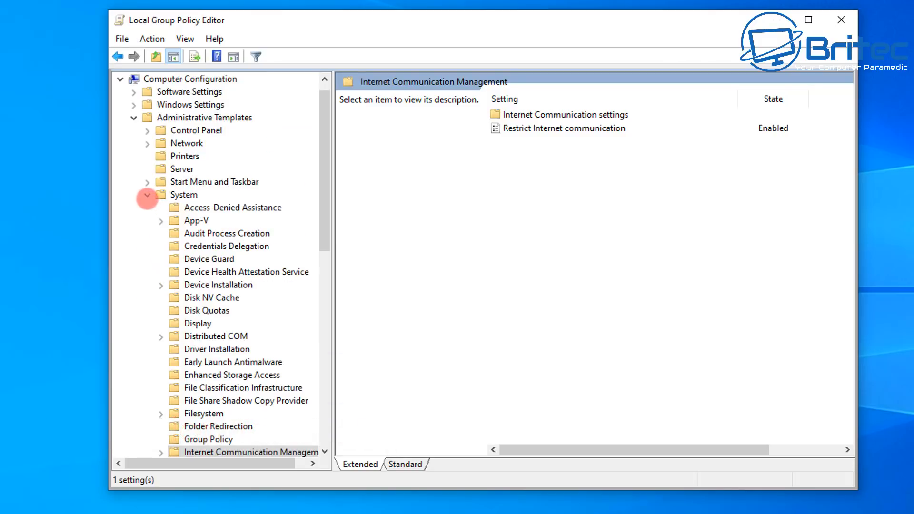
{"action": "left_click", "coordinate": [148, 195]}
{"action": "left_click", "coordinate": [148, 219]}
{"action": "left_click", "coordinate": [147, 220]}
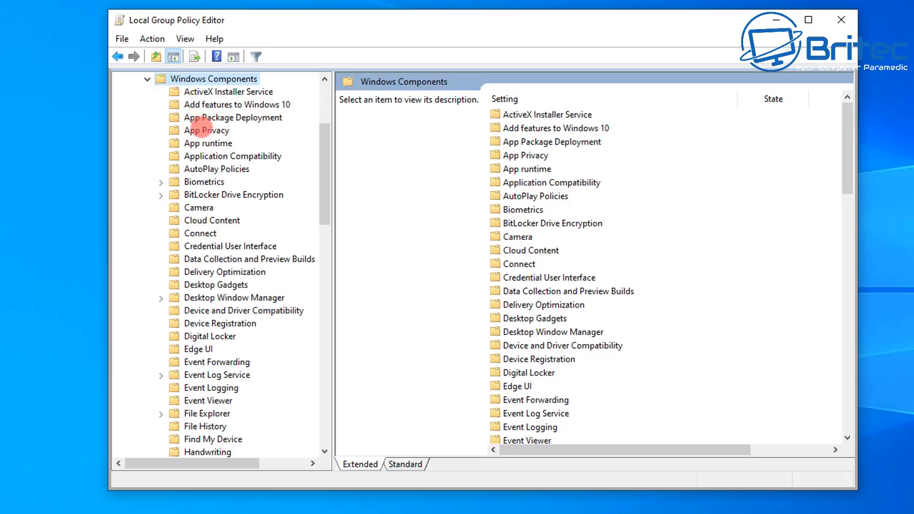
{"action": "left_click", "coordinate": [195, 156]}
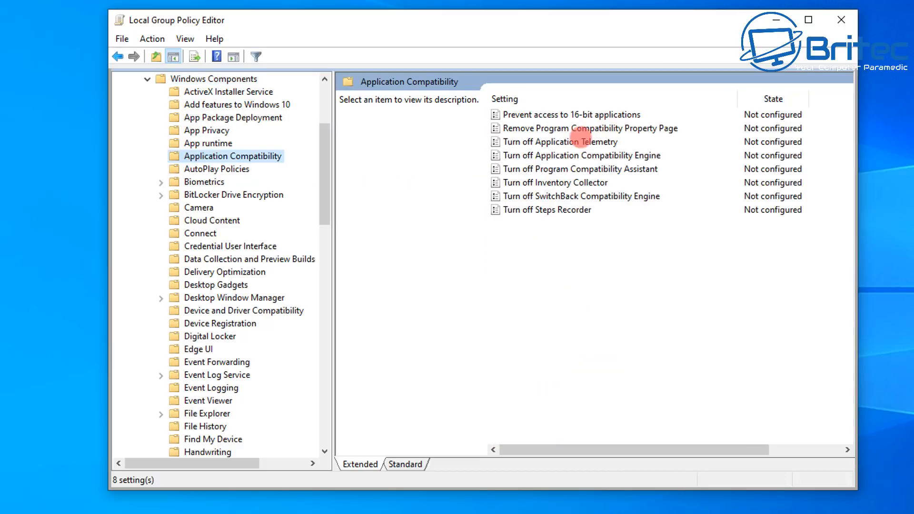
Step: Set the policy "Turn off Application Telemetry" to Enabled, apply it and close its settings
{"action": "left_click", "coordinate": [553, 142]}
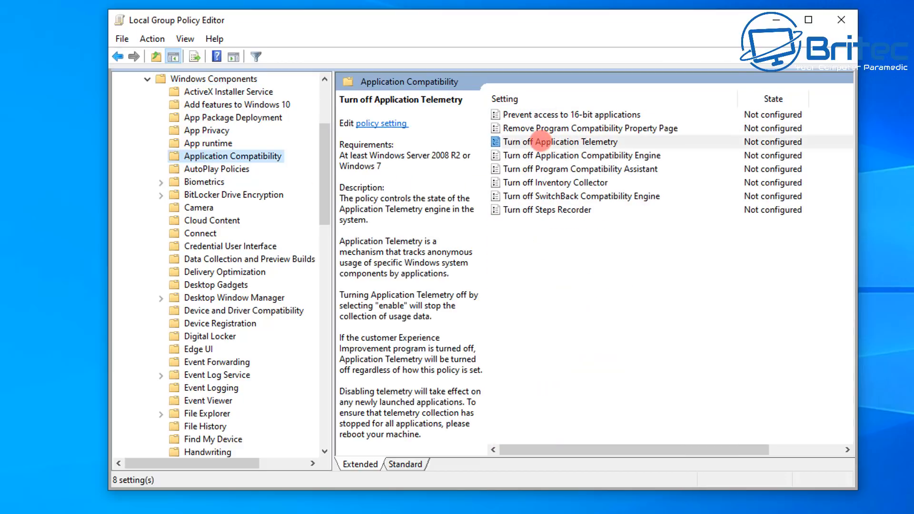
{"action": "double_click", "coordinate": [575, 142]}
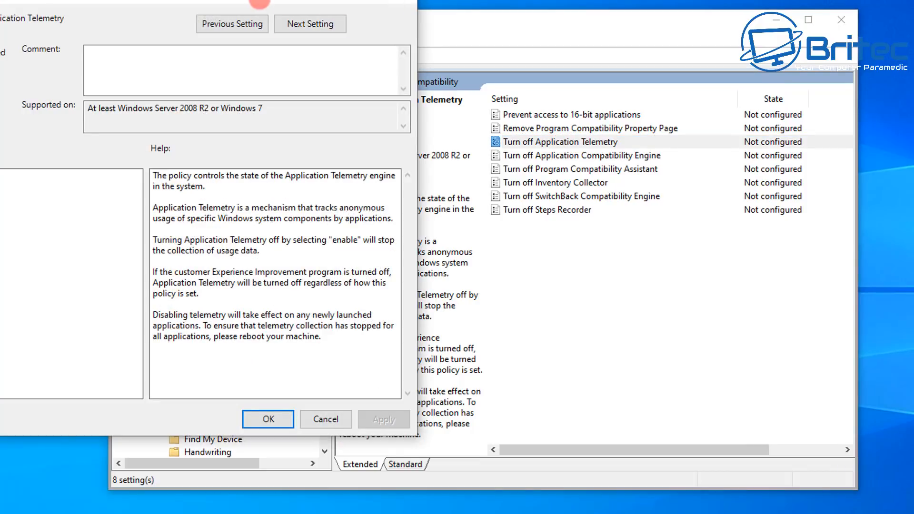
{"action": "left_click_drag", "start_coordinate": [260, 1], "coordinate": [573, 46]}
{"action": "left_click", "coordinate": [267, 120]}
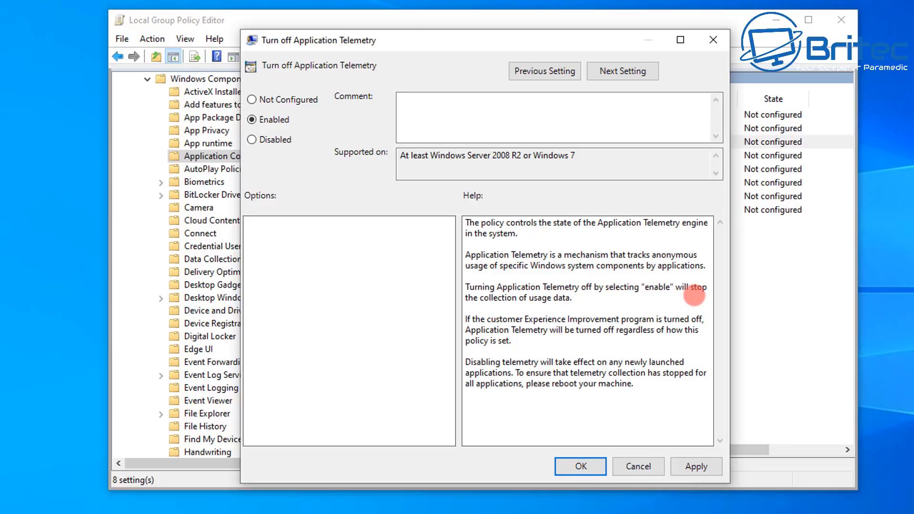
{"action": "left_click", "coordinate": [696, 467]}
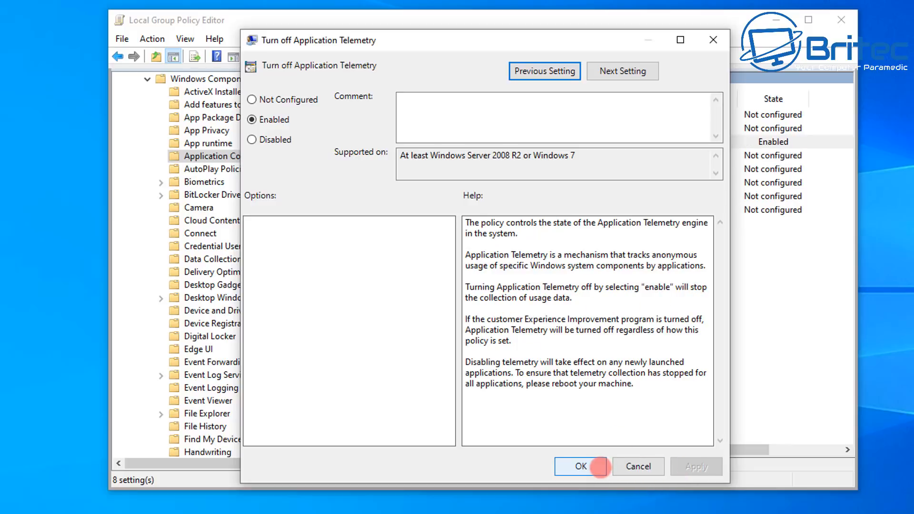
{"action": "left_click", "coordinate": [582, 466]}
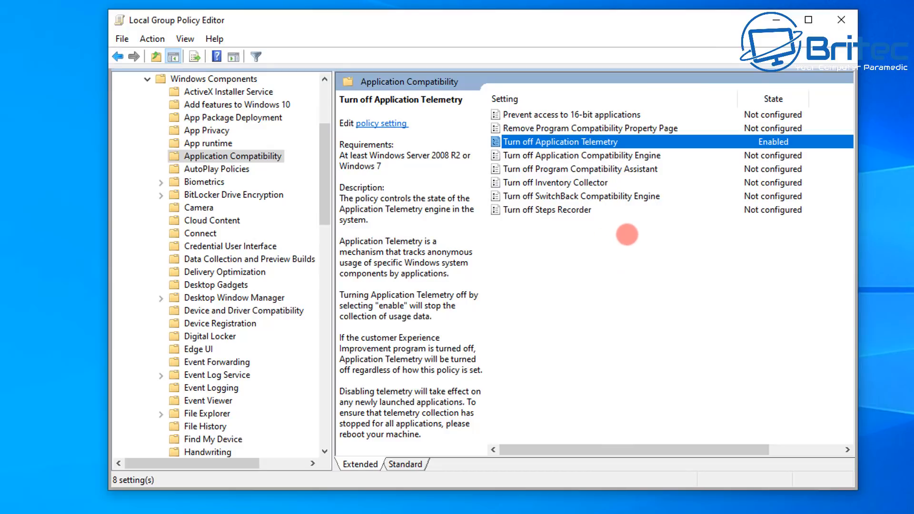
Step: Read the description of "Turn off Inventory Collector" and set that policy to Enabled, applying it and closing its settings
{"action": "left_click", "coordinate": [593, 181]}
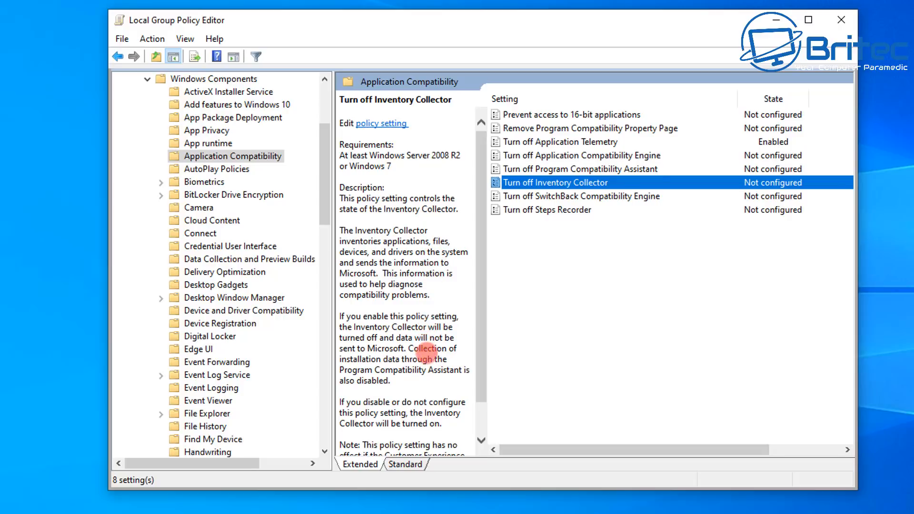
{"action": "scroll", "coordinate": [451, 363], "scroll_direction": "down", "scroll_amount": 1}
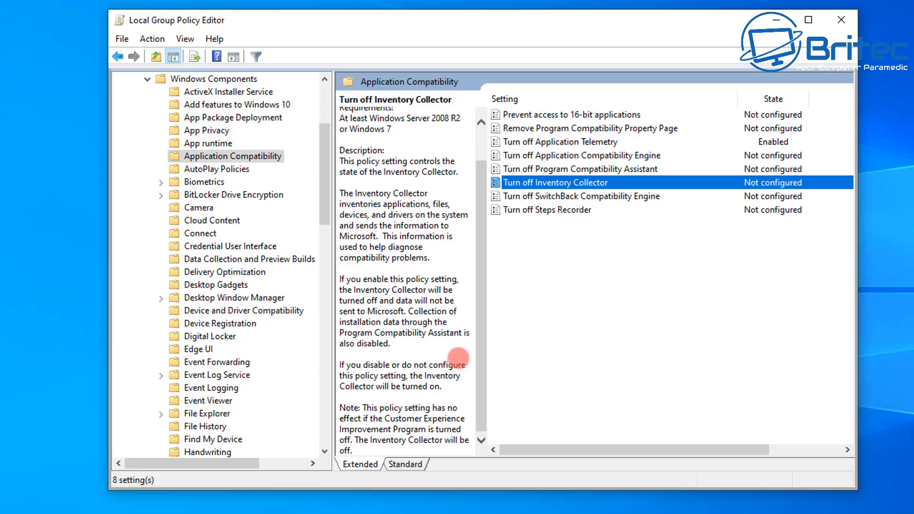
{"action": "scroll", "coordinate": [459, 357], "scroll_direction": "up", "scroll_amount": 1}
{"action": "double_click", "coordinate": [591, 182]}
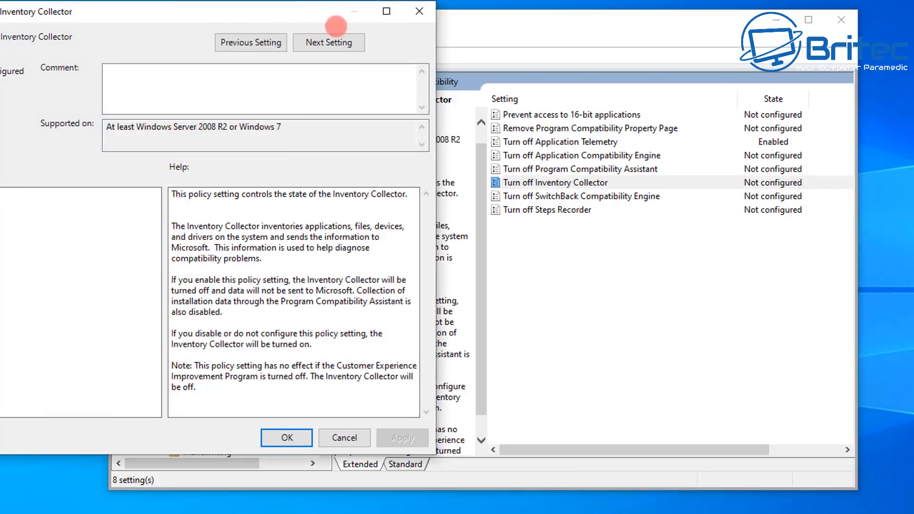
{"action": "left_click_drag", "start_coordinate": [323, 20], "coordinate": [643, 45]}
{"action": "left_click", "coordinate": [315, 118]}
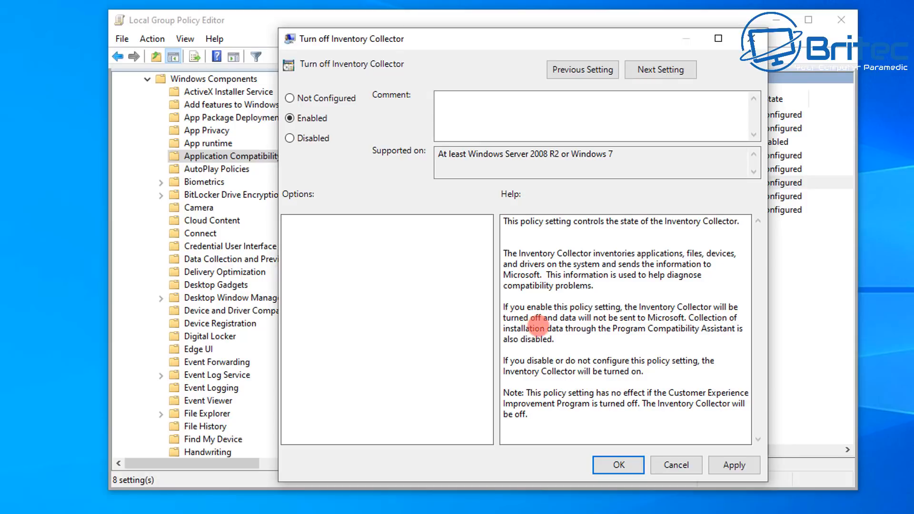
{"action": "left_click", "coordinate": [730, 465]}
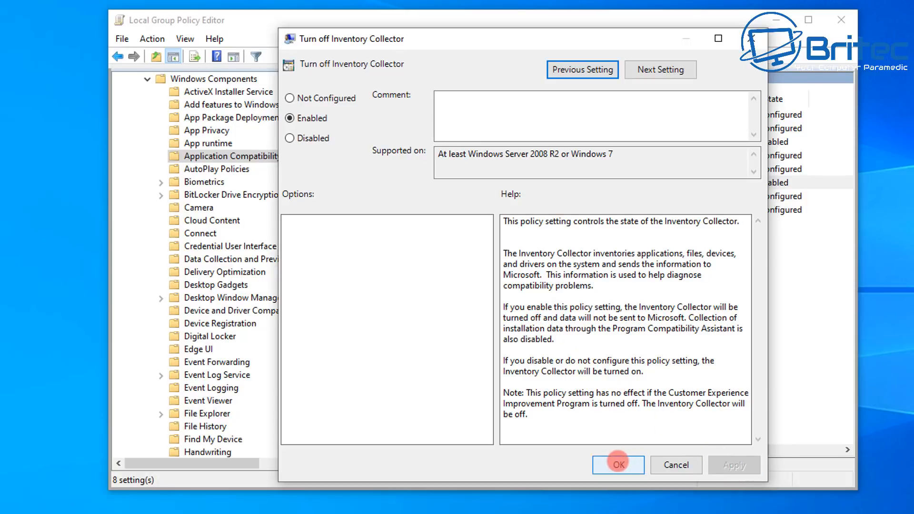
{"action": "left_click", "coordinate": [620, 464]}
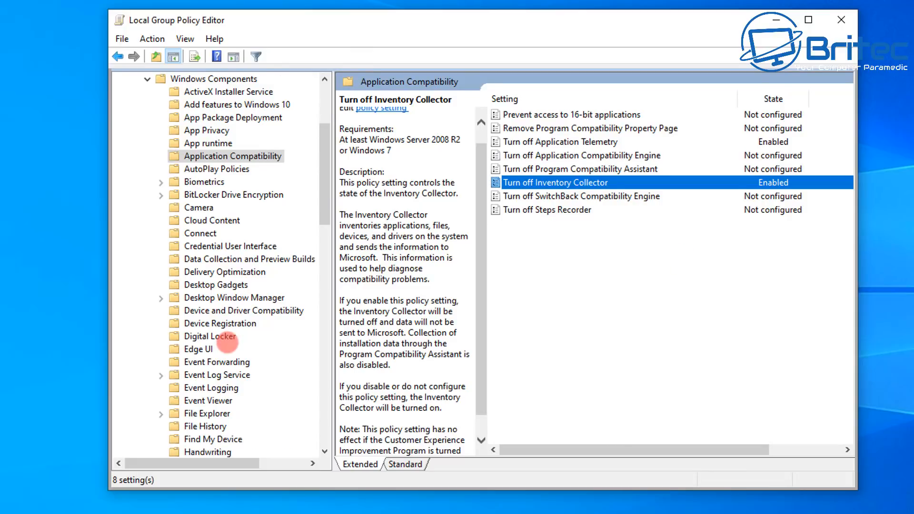
Step: In Windows Components > Internet Explorer, enable the policy "Prevent participation in the Customer Experience Improvement Program", apply it and close its settings
{"action": "scroll", "coordinate": [225, 342], "scroll_direction": "down", "scroll_amount": 1}
{"action": "scroll", "coordinate": [232, 405], "scroll_direction": "down", "scroll_amount": 2}
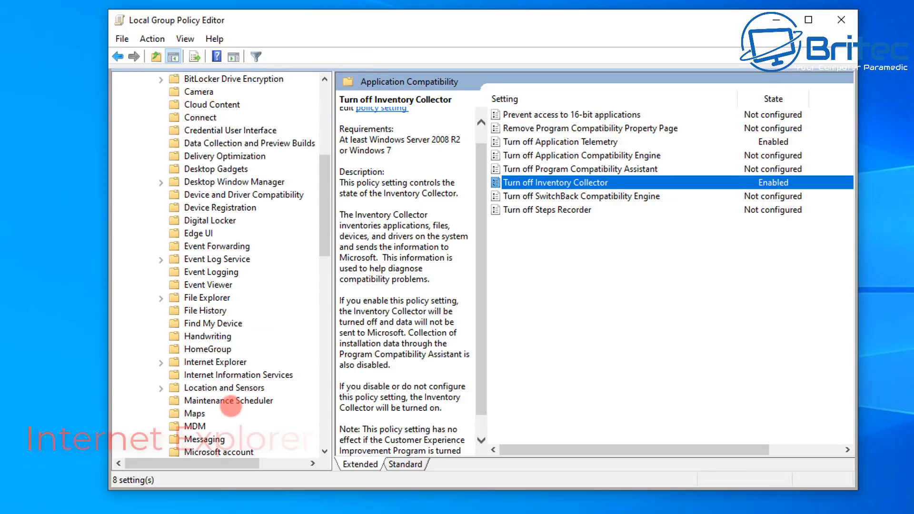
{"action": "left_click", "coordinate": [217, 363]}
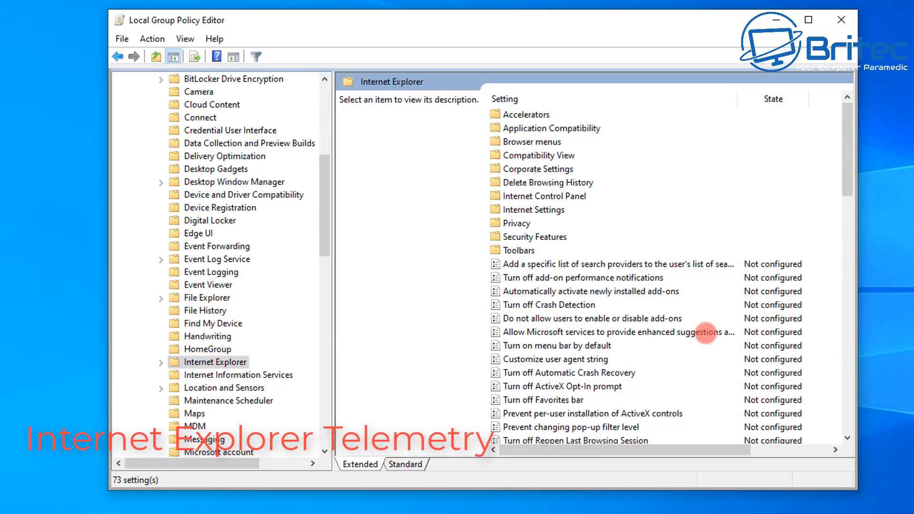
{"action": "scroll", "coordinate": [706, 332], "scroll_direction": "down", "scroll_amount": 3}
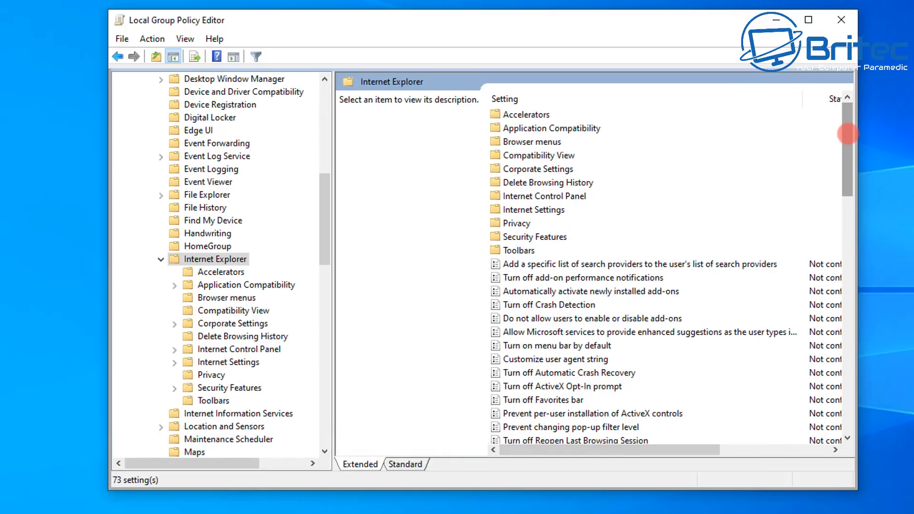
{"action": "left_click_drag", "start_coordinate": [849, 134], "coordinate": [880, 313]}
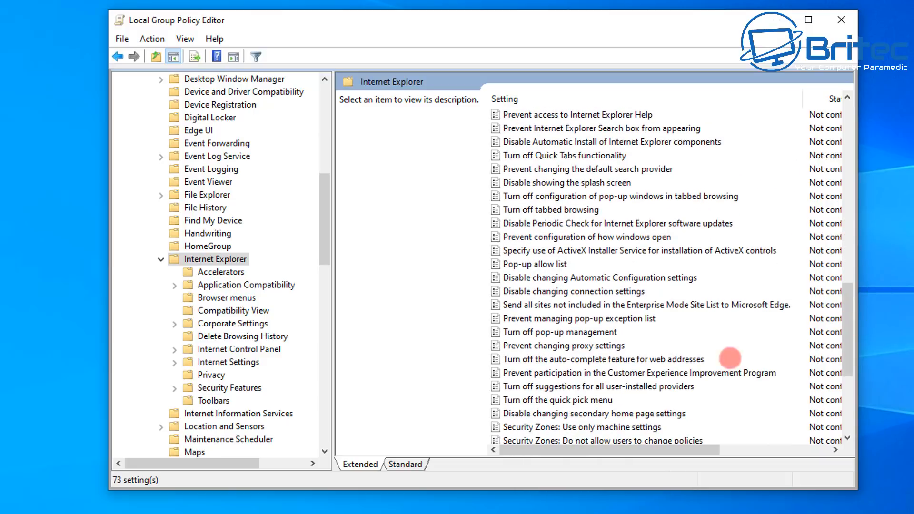
{"action": "left_click", "coordinate": [645, 373]}
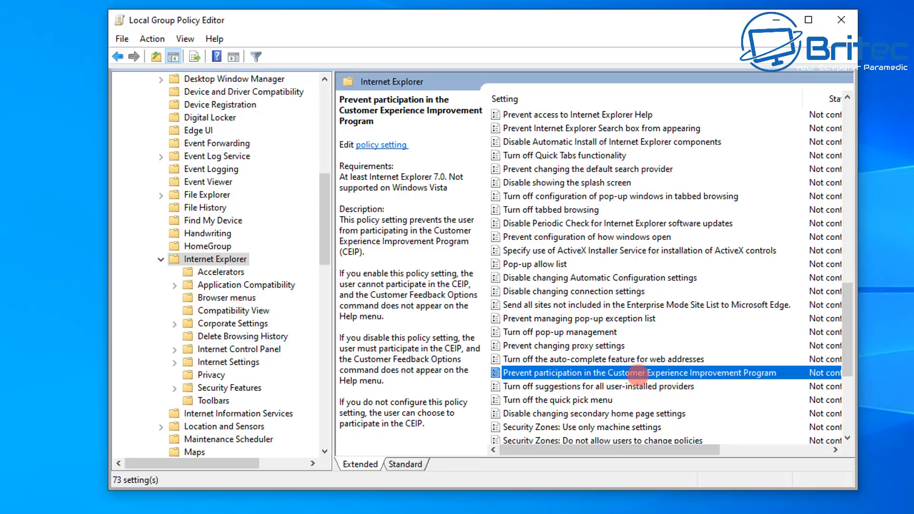
{"action": "double_click", "coordinate": [637, 372]}
{"action": "left_click_drag", "start_coordinate": [248, 33], "coordinate": [520, 38]}
{"action": "left_click", "coordinate": [253, 115]}
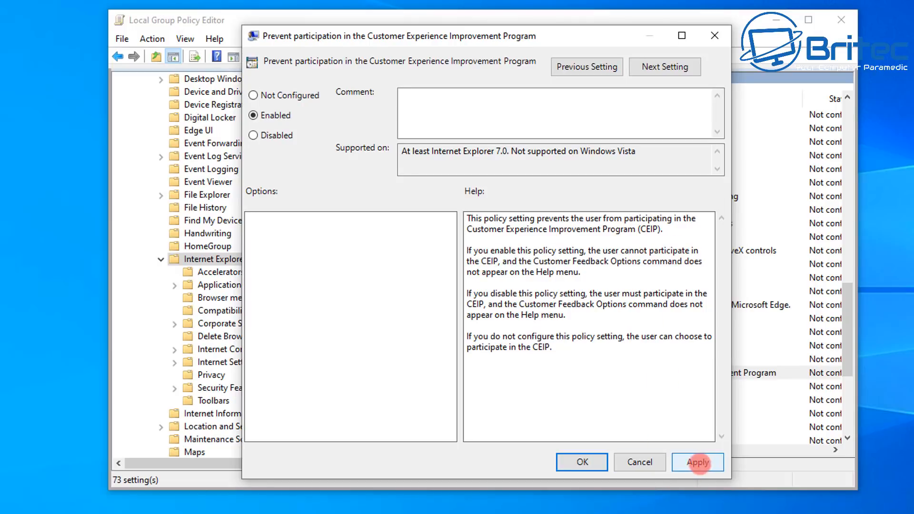
{"action": "left_click", "coordinate": [698, 463]}
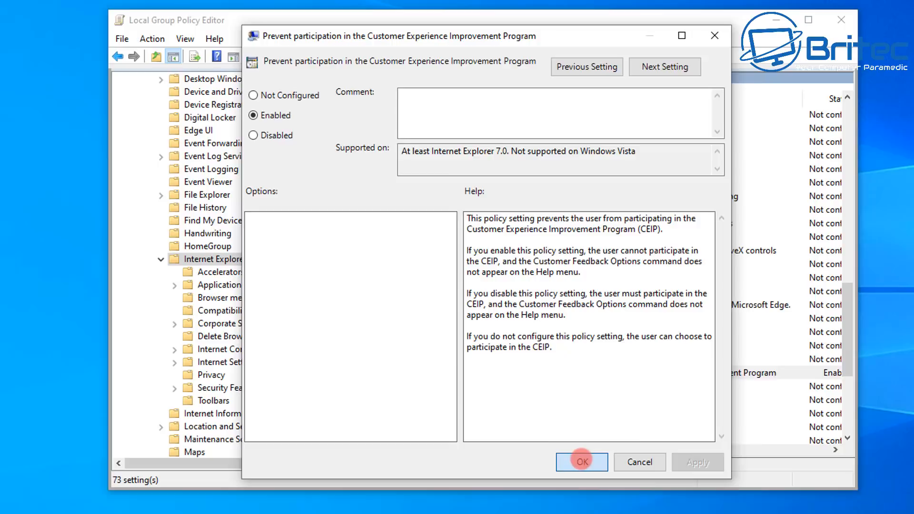
{"action": "left_click", "coordinate": [582, 461]}
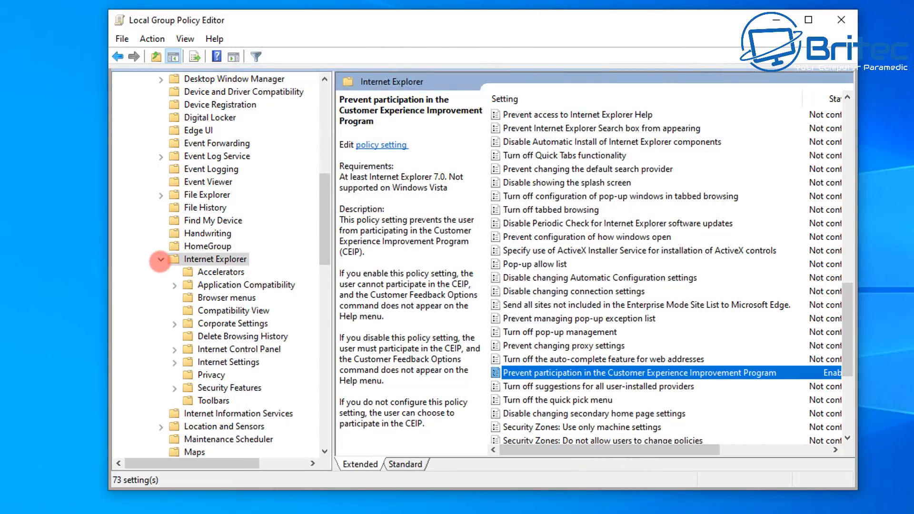
Step: Collapse the Internet Explorer folder, look through the remaining Windows Components folders and close the Local Group Policy Editor
{"action": "left_click", "coordinate": [161, 259]}
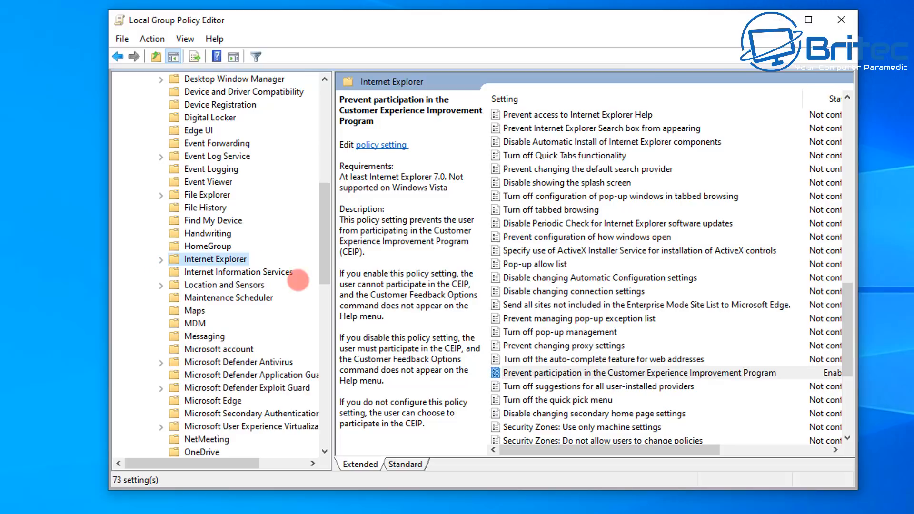
{"action": "scroll", "coordinate": [299, 280], "scroll_direction": "down", "scroll_amount": 10}
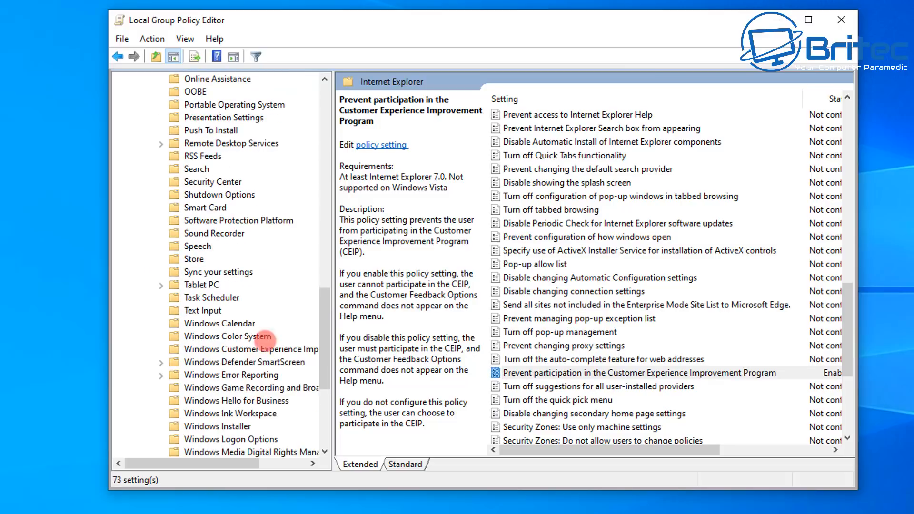
{"action": "scroll", "coordinate": [265, 337], "scroll_direction": "down", "scroll_amount": 5}
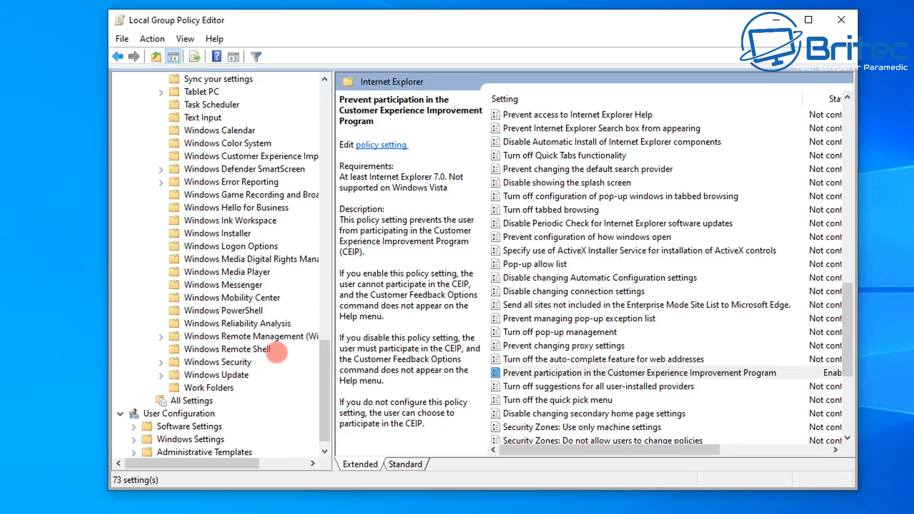
{"action": "scroll", "coordinate": [277, 352], "scroll_direction": "down", "scroll_amount": 1}
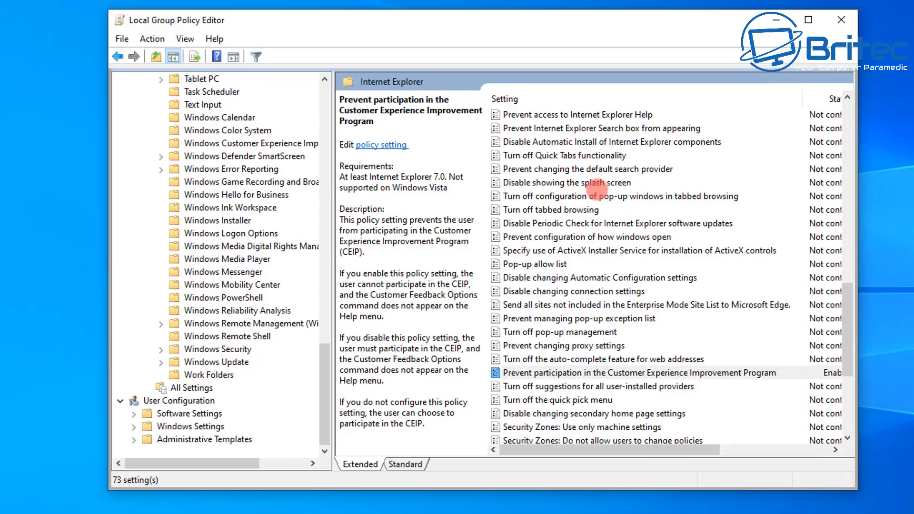
{"action": "left_click", "coordinate": [842, 20]}
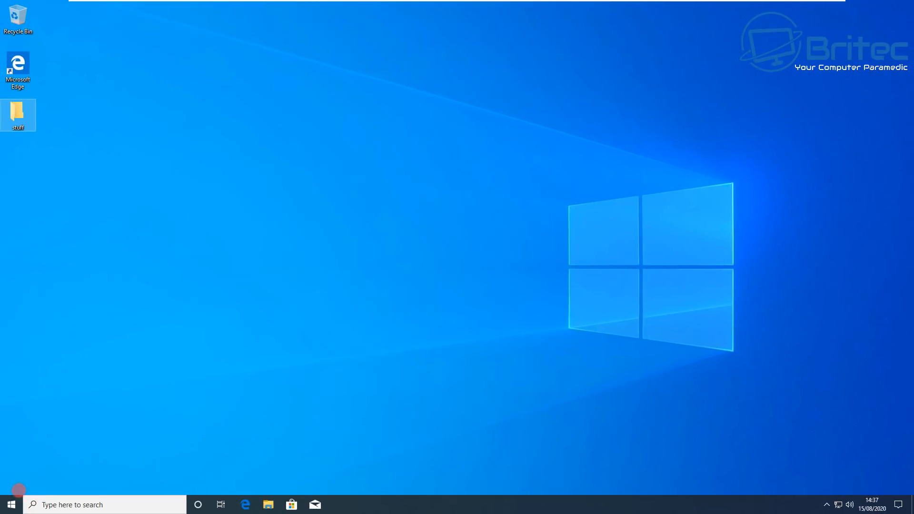
Step: Open the Privacy section of Windows Settings and check the Diagnostics & feedback page
{"action": "left_click", "coordinate": [12, 504]}
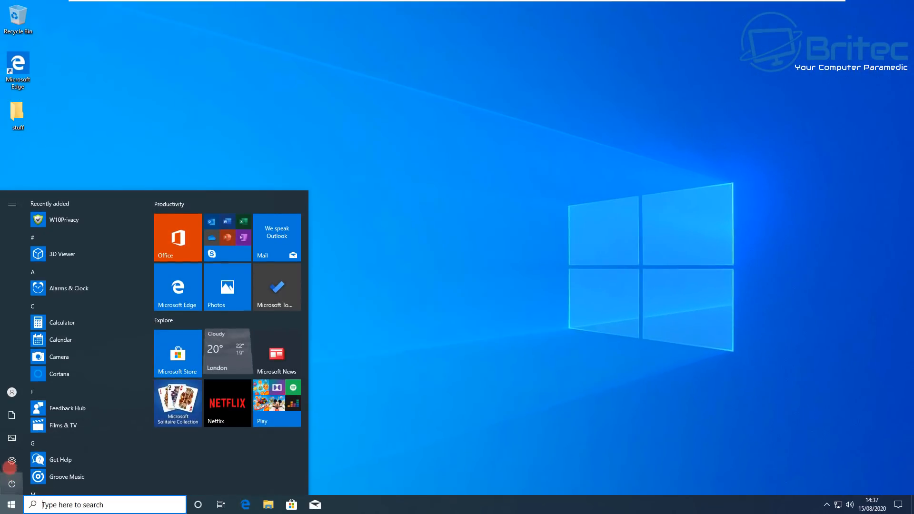
{"action": "left_click", "coordinate": [10, 460]}
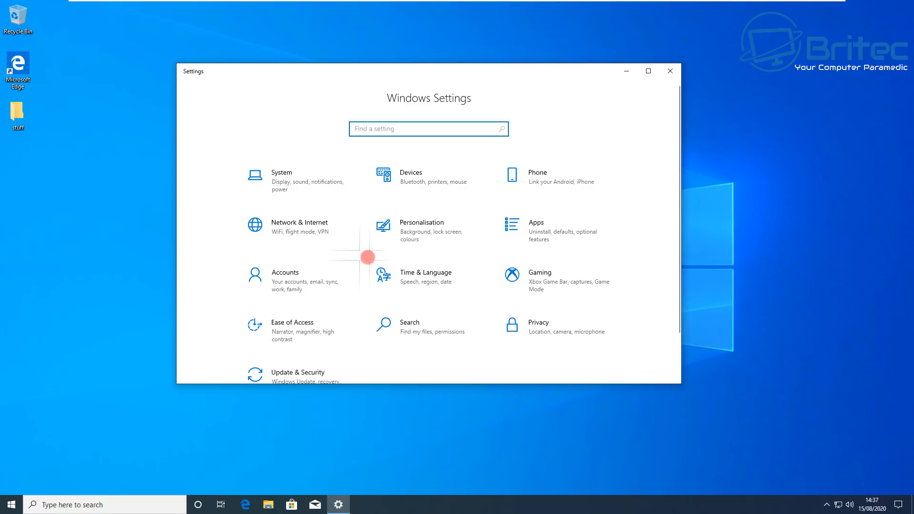
{"action": "scroll", "coordinate": [345, 334], "scroll_direction": "down", "scroll_amount": 1}
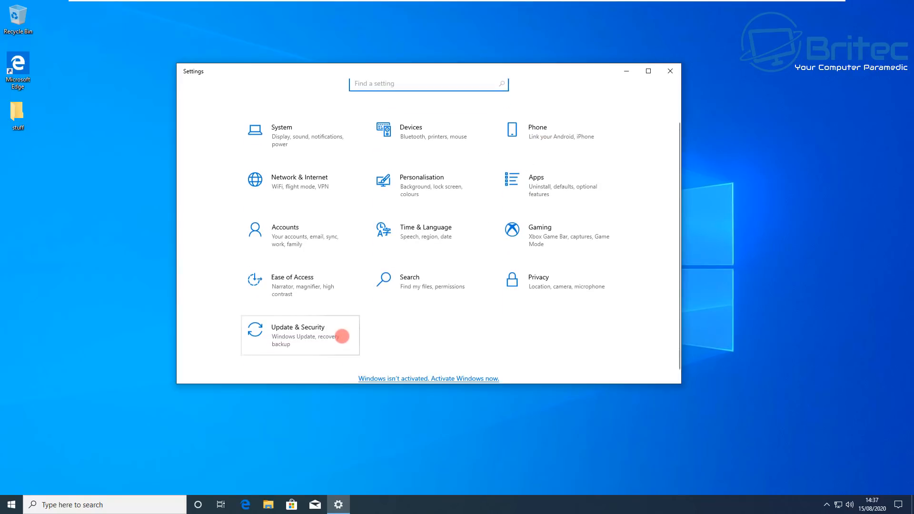
{"action": "left_click", "coordinate": [515, 277]}
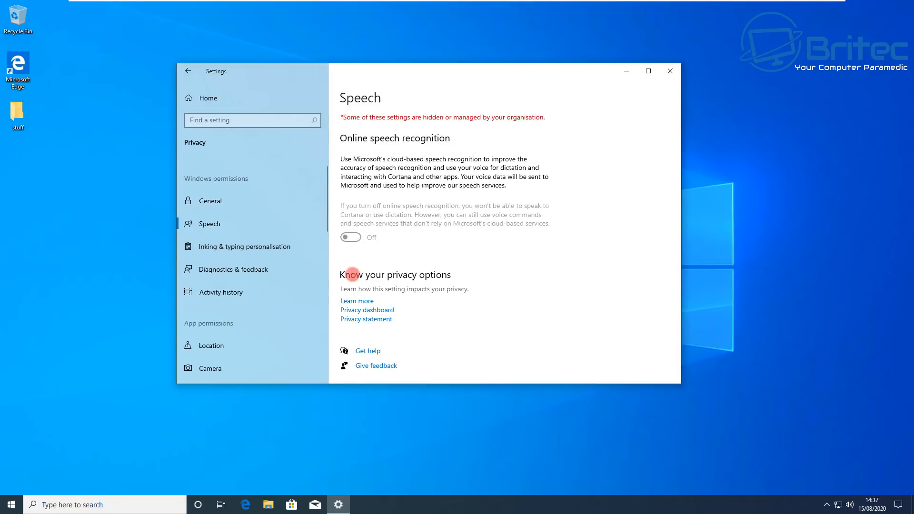
{"action": "left_click", "coordinate": [206, 270]}
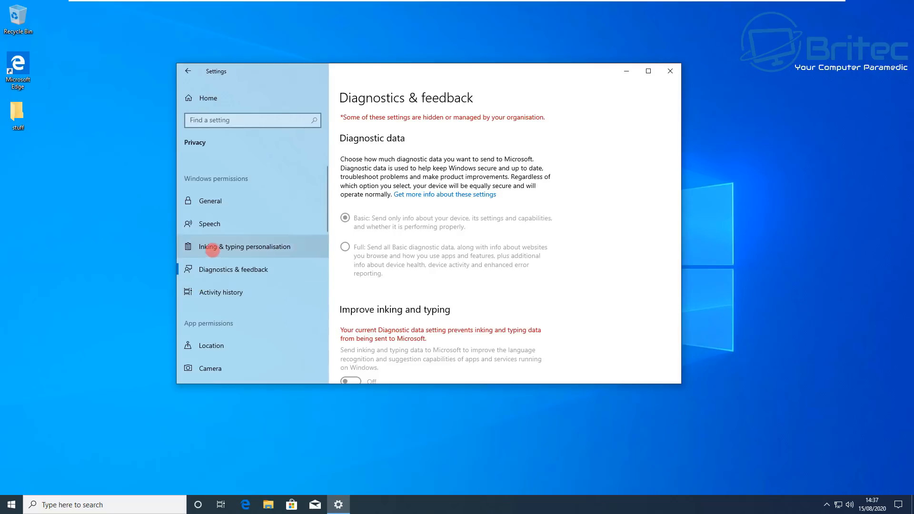
Step: Check the Location and Voice activation permission pages in the Privacy settings
{"action": "scroll", "coordinate": [214, 253], "scroll_direction": "down", "scroll_amount": 2}
{"action": "left_click", "coordinate": [212, 277]}
{"action": "scroll", "coordinate": [341, 275], "scroll_direction": "down", "scroll_amount": 2}
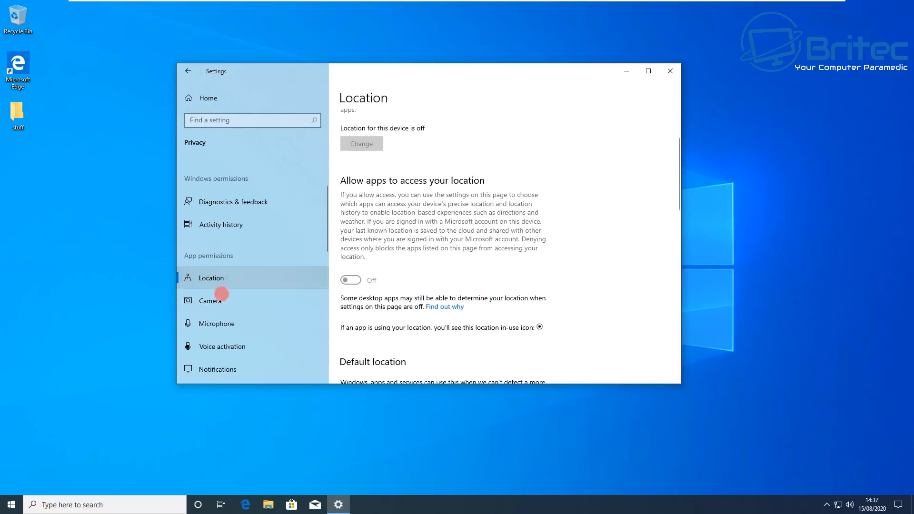
{"action": "scroll", "coordinate": [219, 323], "scroll_direction": "down", "scroll_amount": 1}
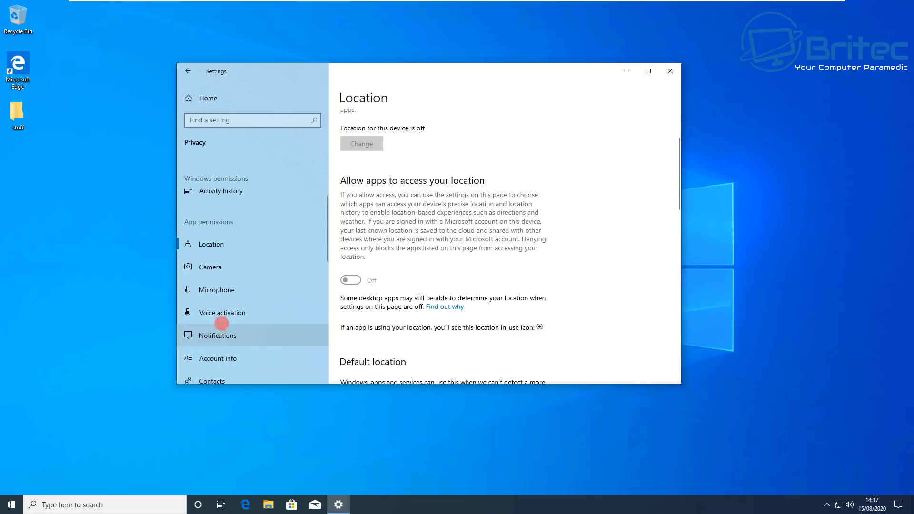
{"action": "left_click", "coordinate": [219, 312]}
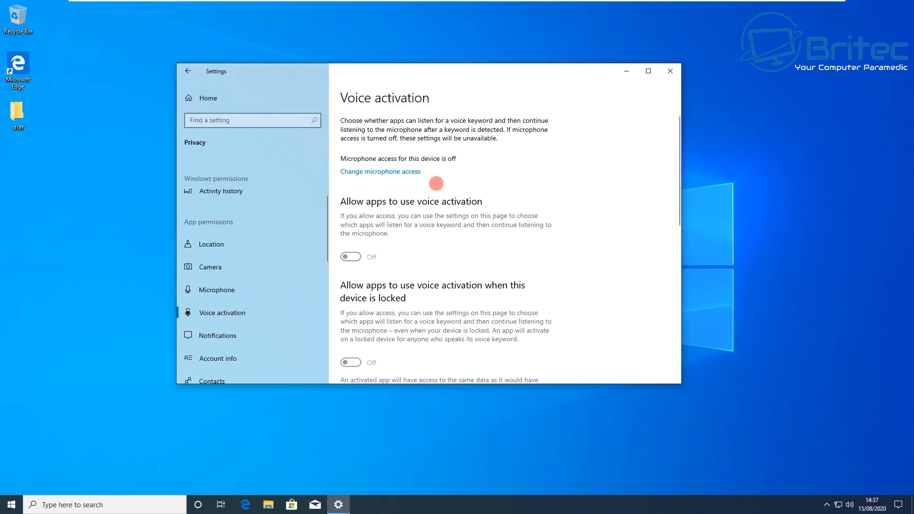
{"action": "scroll", "coordinate": [436, 183], "scroll_direction": "down", "scroll_amount": 3}
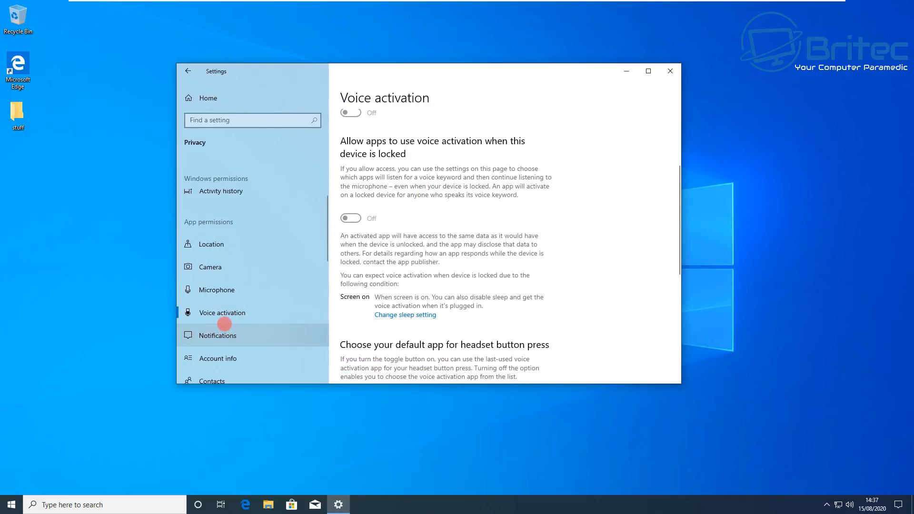
Step: Check the Notifications and Account info permission pages, including which apps can access account info, and close Settings
{"action": "scroll", "coordinate": [212, 274], "scroll_direction": "down", "scroll_amount": 2}
{"action": "left_click", "coordinate": [211, 270]}
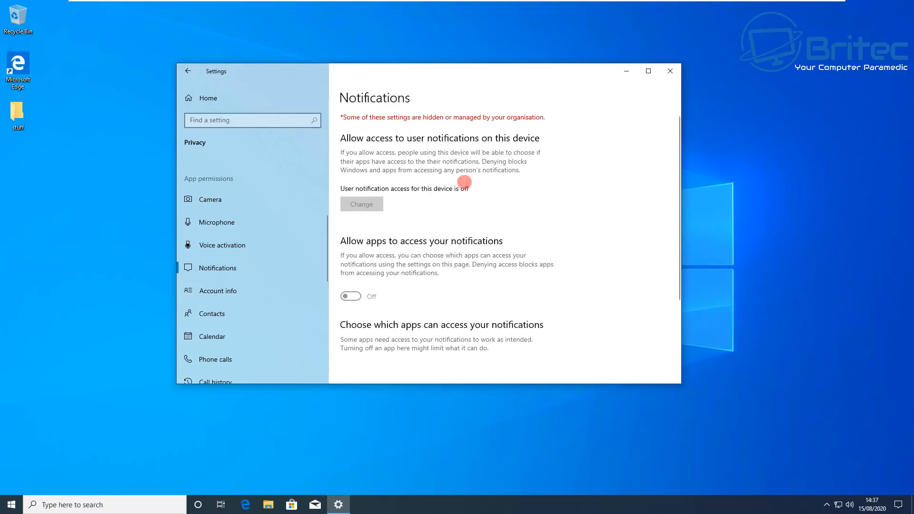
{"action": "scroll", "coordinate": [429, 210], "scroll_direction": "down", "scroll_amount": 3}
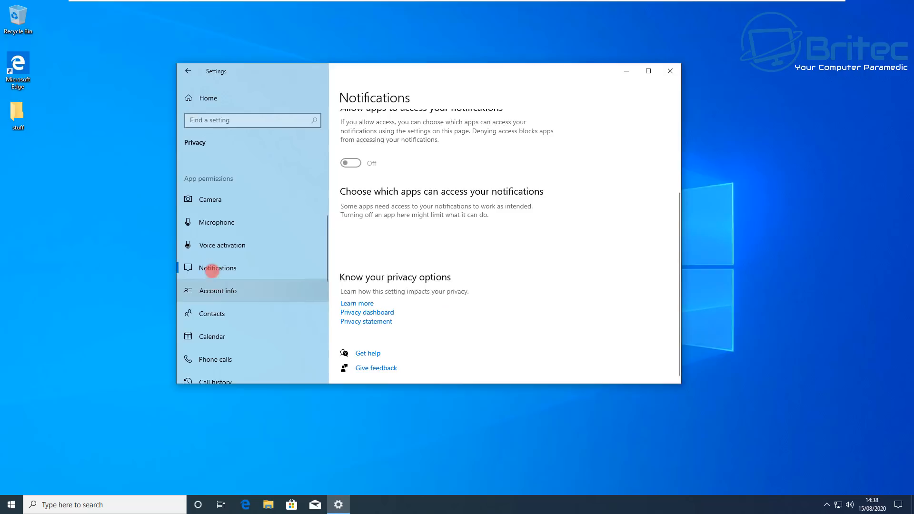
{"action": "left_click", "coordinate": [228, 290]}
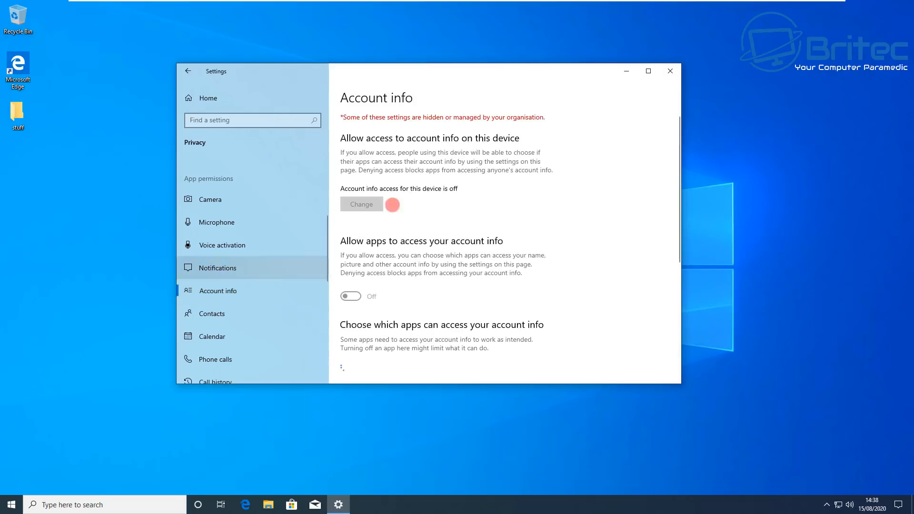
{"action": "scroll", "coordinate": [377, 305], "scroll_direction": "down", "scroll_amount": 1}
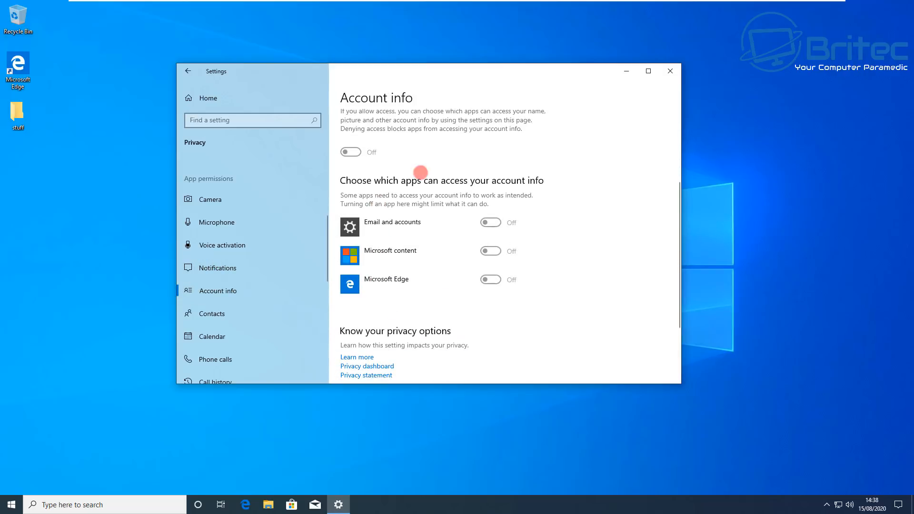
{"action": "scroll", "coordinate": [278, 306], "scroll_direction": "down", "scroll_amount": 2}
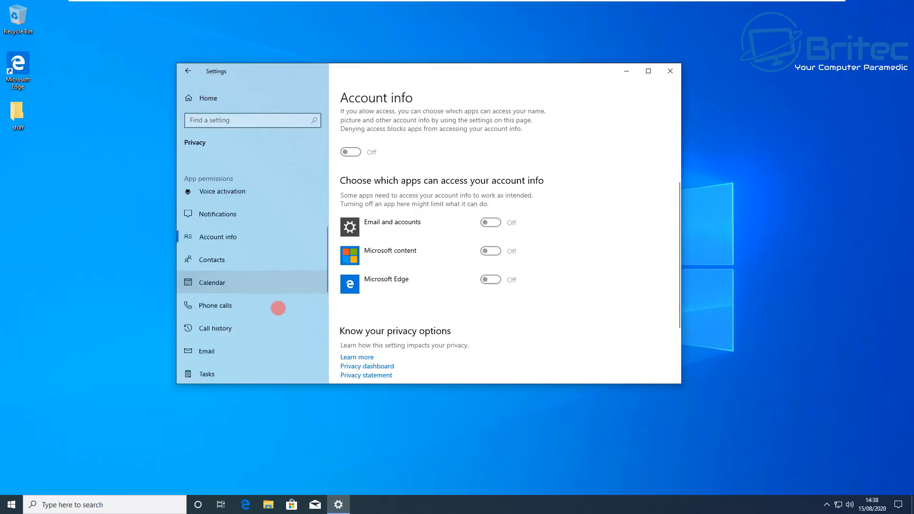
{"action": "left_click", "coordinate": [671, 71]}
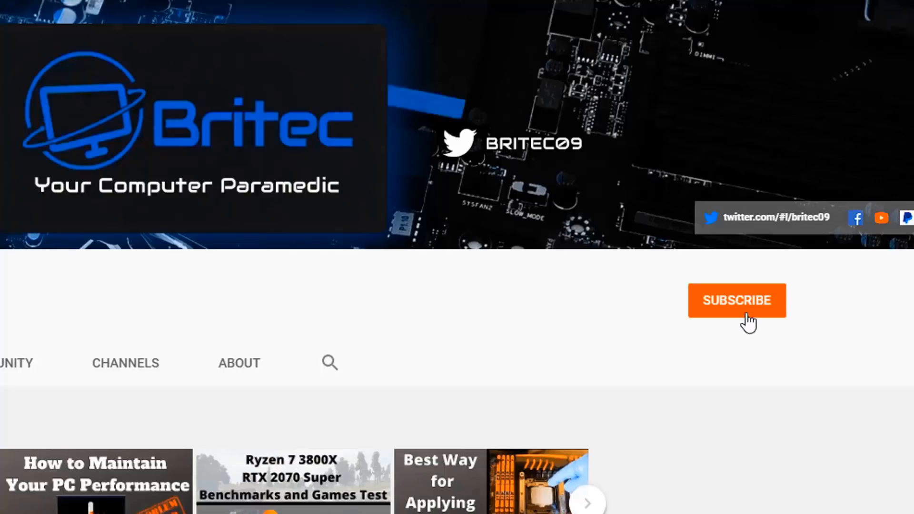
Step: On YouTube, subscribe to the Britec channel and set its notifications to All
{"action": "left_click", "coordinate": [748, 317]}
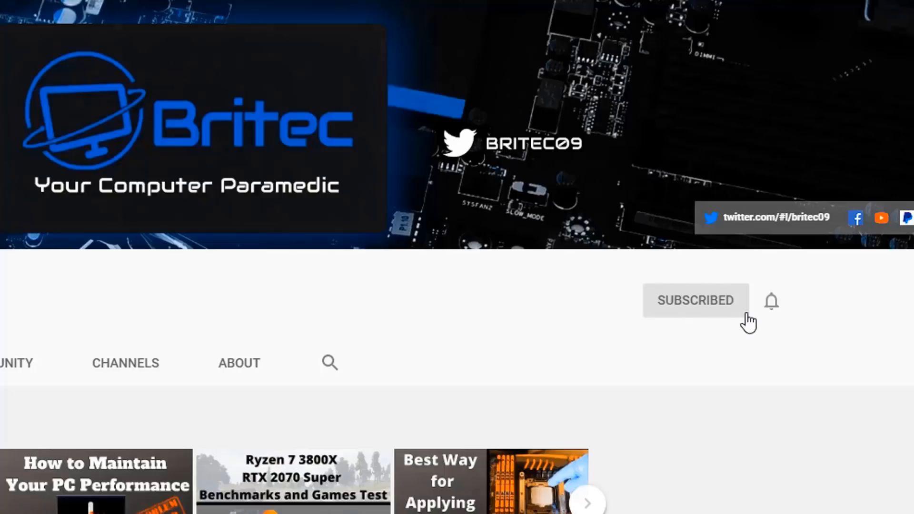
{"action": "left_click", "coordinate": [775, 310]}
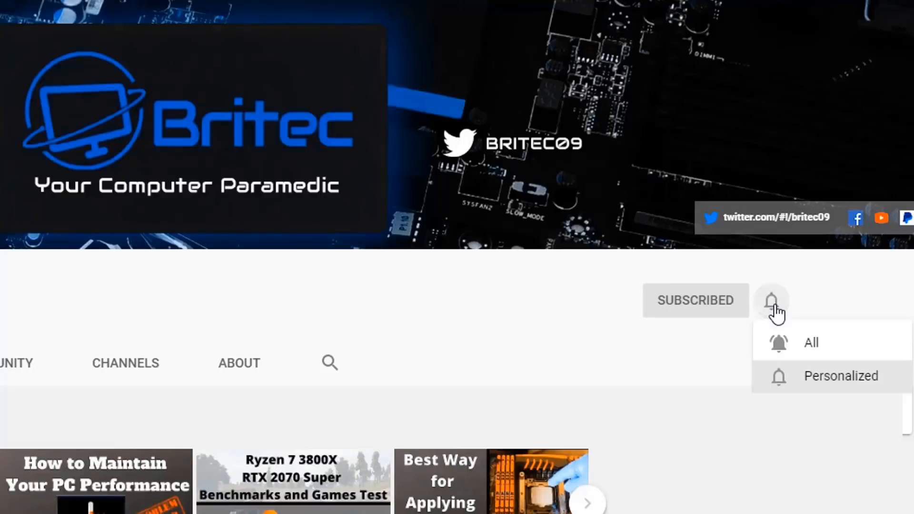
{"action": "left_click", "coordinate": [794, 349]}
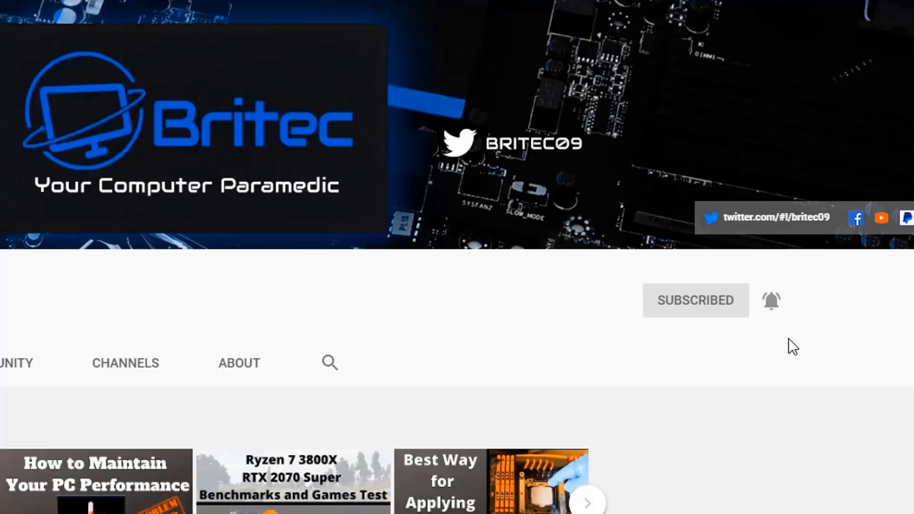